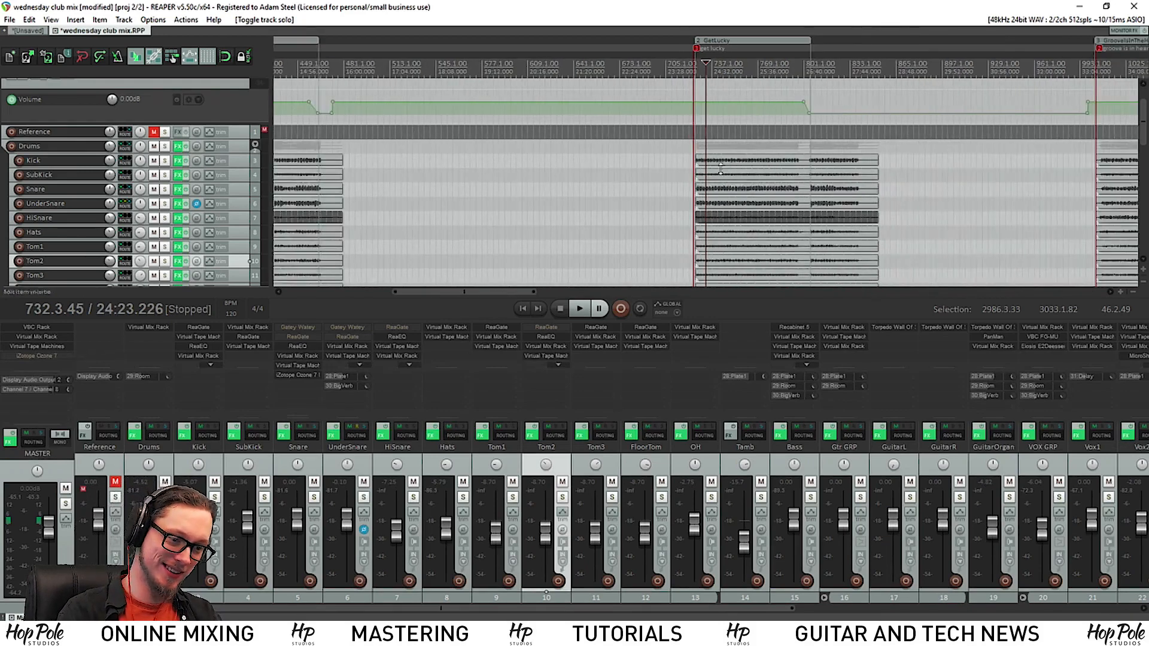
# - Play back the full mix at the Get Lucky section, and solo the Drums group
pyautogui.press('space')
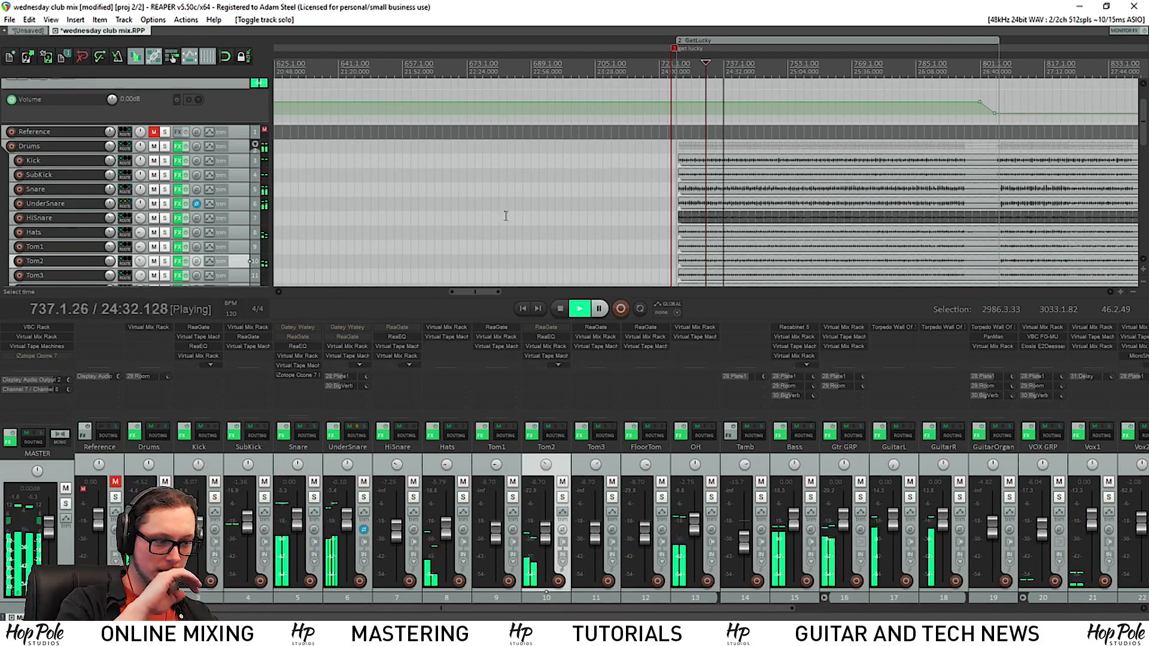
pyautogui.press('space')
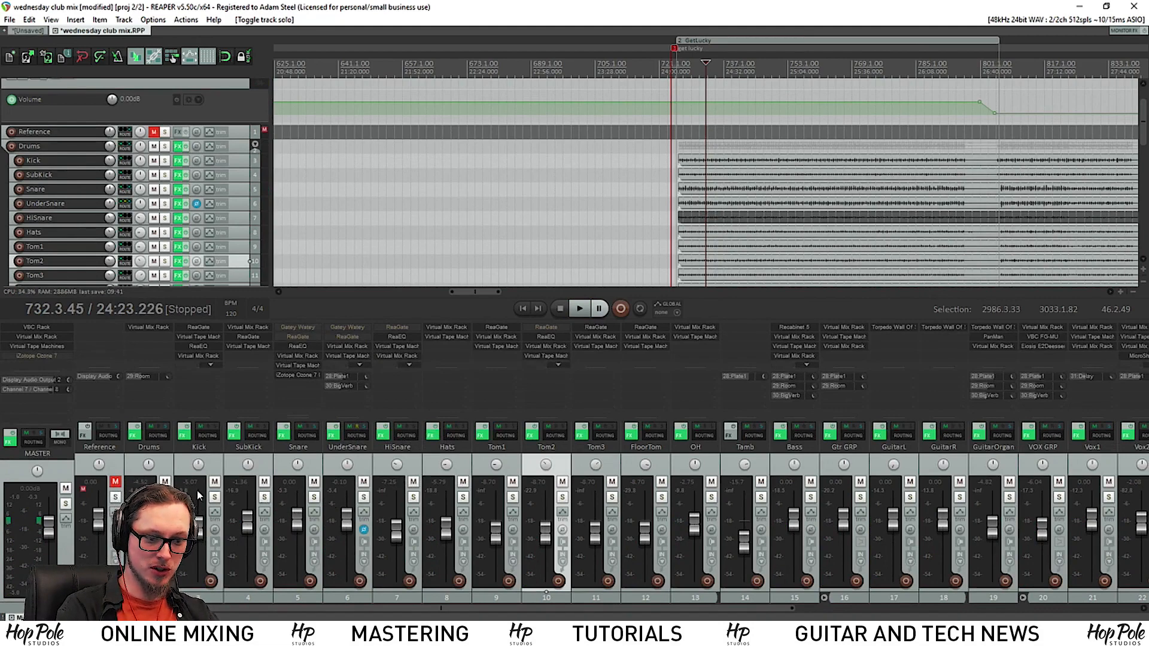
pyautogui.click(165, 498)
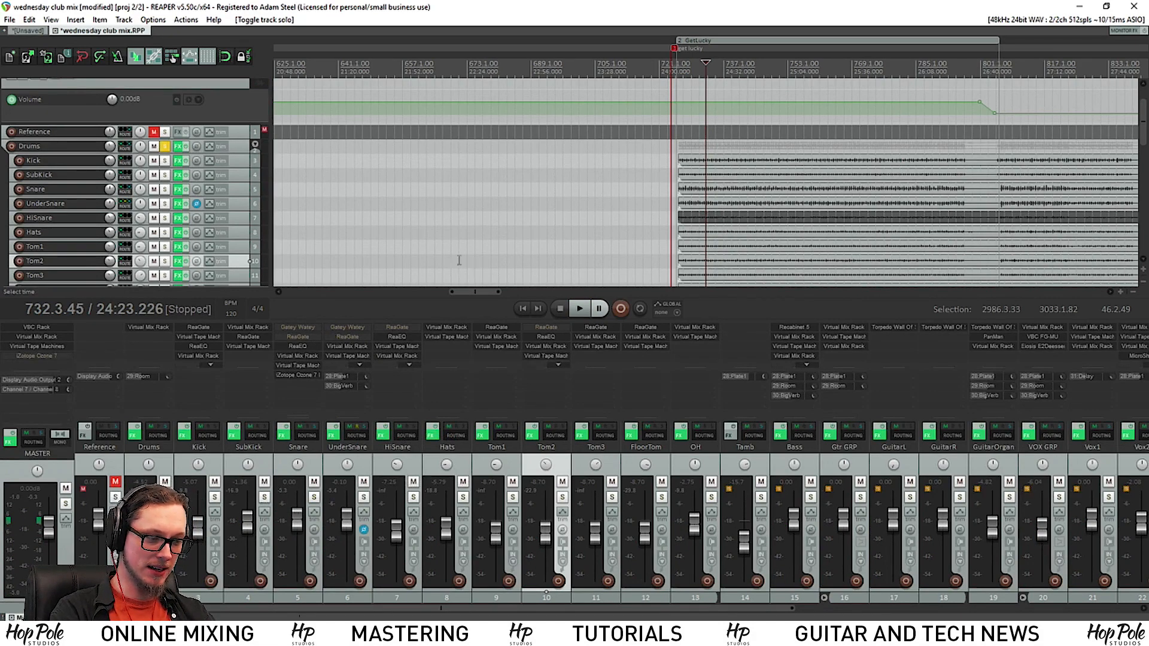
pyautogui.scroll(2, 577, 216)
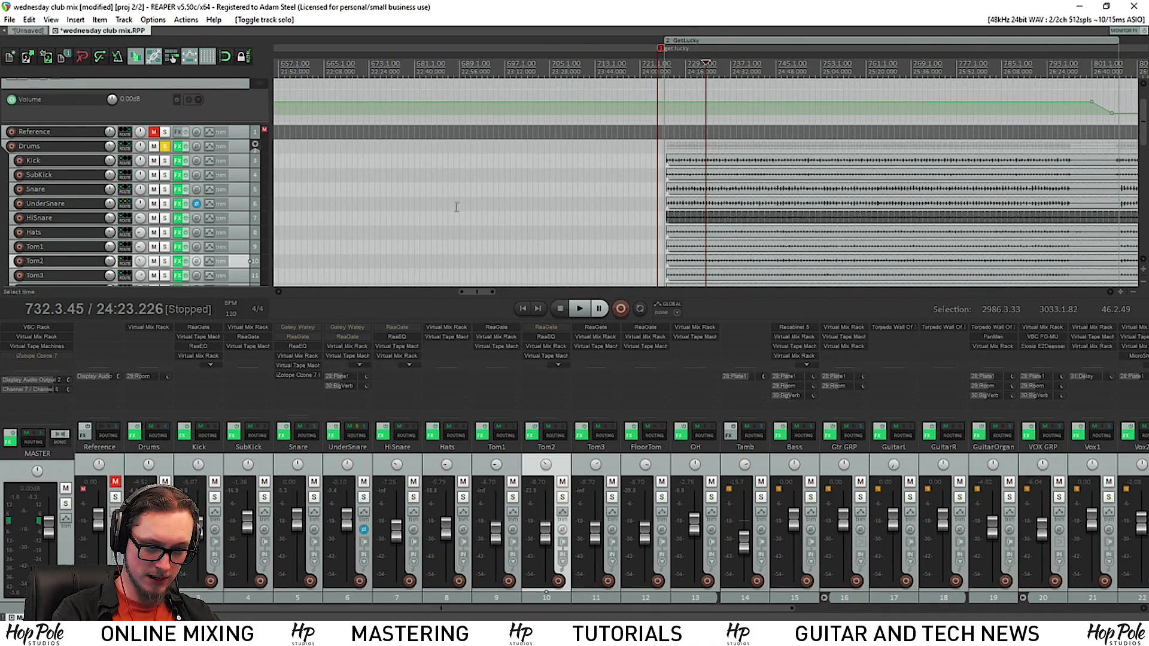
# - Bypass ReaGate on the Kick, SubKick, Tom1, Tom3 and FloorTom tracks, and play back the soloed drums without gating
pyautogui.keyDown('shift'); pyautogui.click(210, 325); pyautogui.keyUp('shift')
pyautogui.keyDown('shift'); pyautogui.click(234, 337); pyautogui.keyUp('shift')
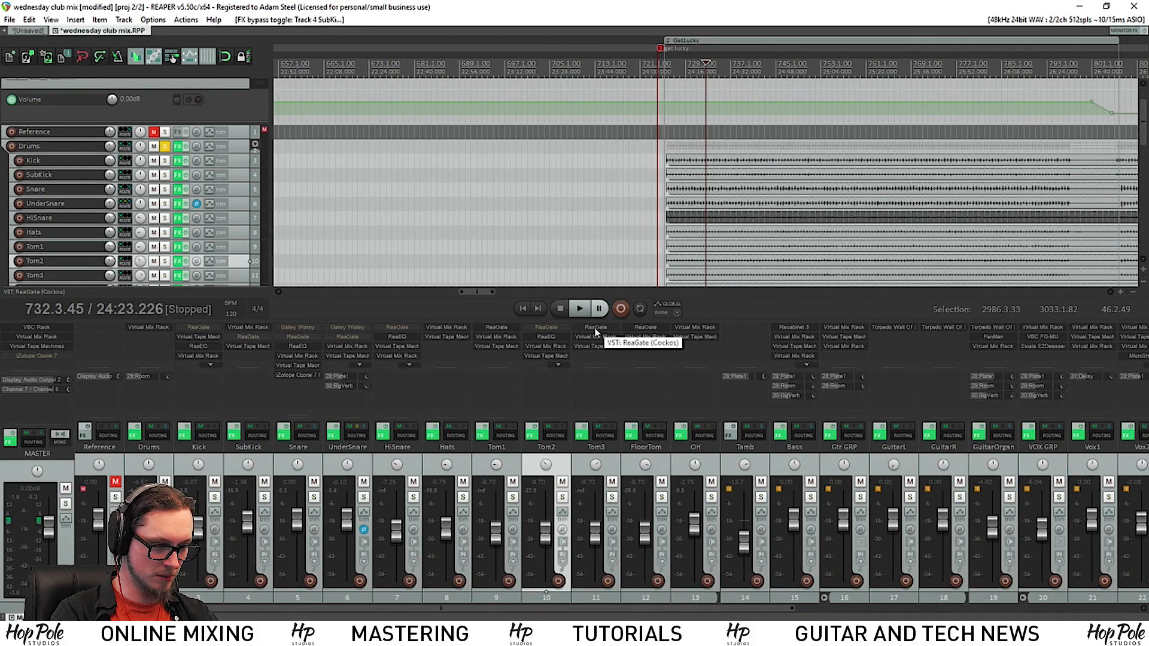
pyautogui.keyDown('shift'); pyautogui.click(504, 327); pyautogui.keyUp('shift')
pyautogui.keyDown('shift'); pyautogui.click(645, 326); pyautogui.keyUp('shift')
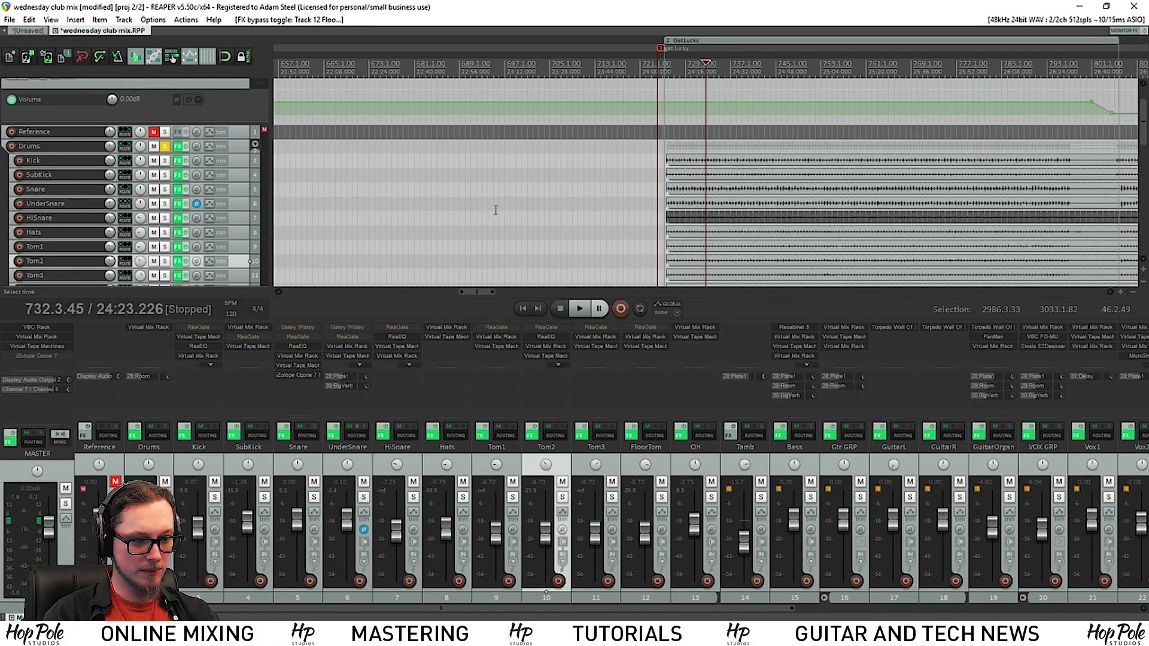
pyautogui.press('space')
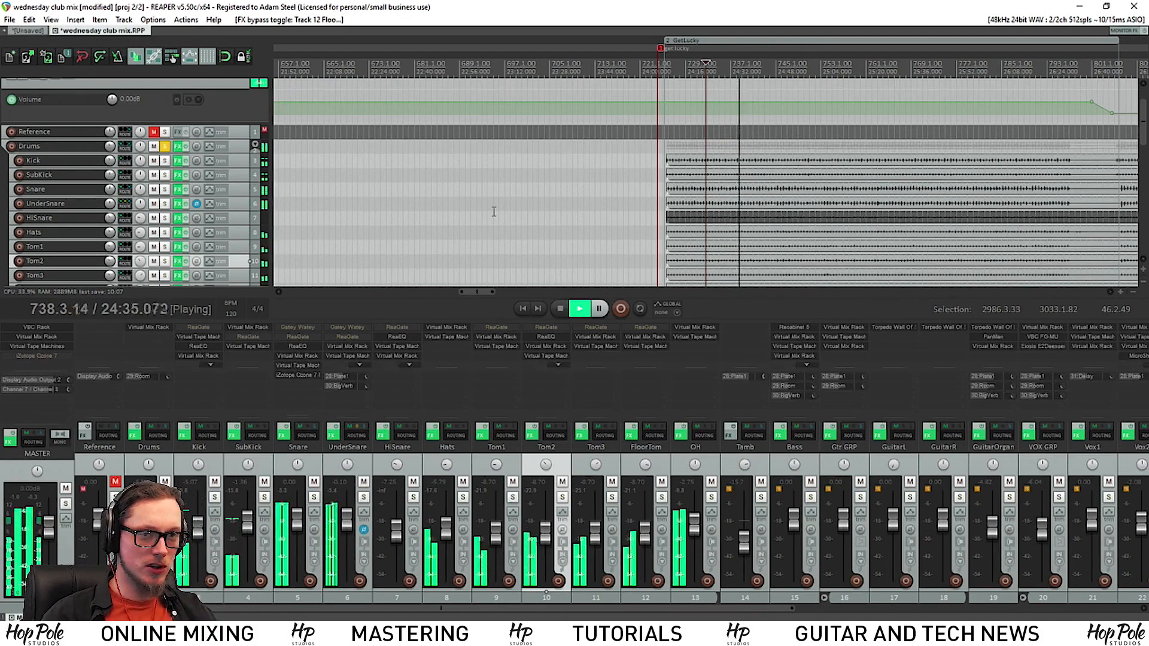
pyautogui.press('space')
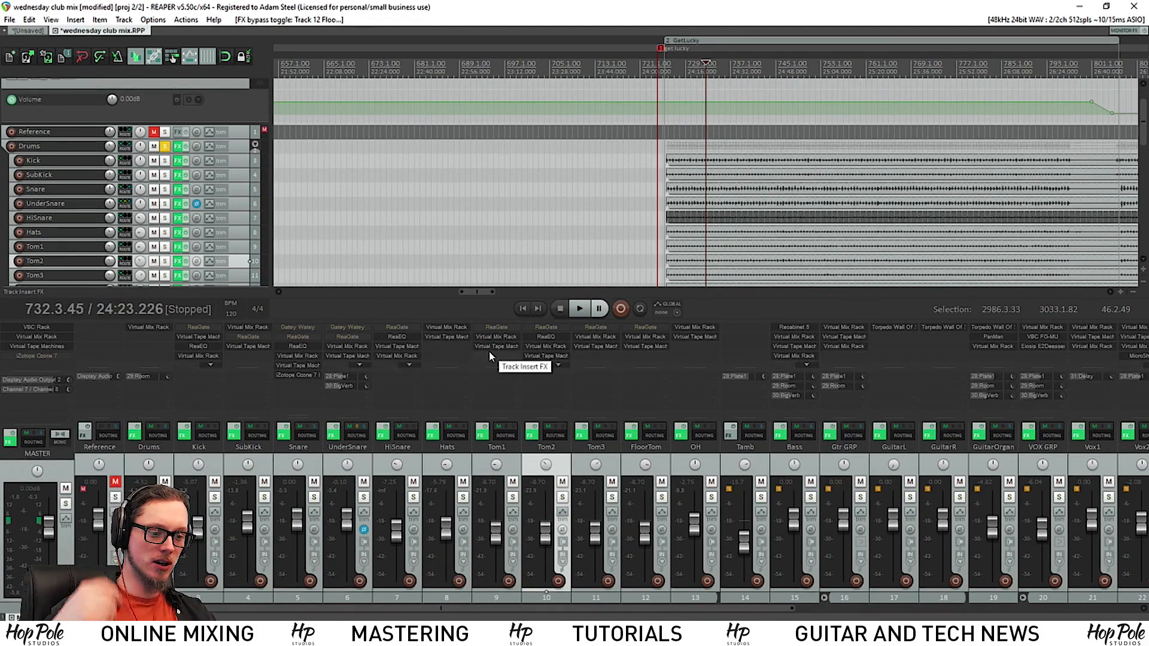
# - Solo the Snare track within the Drums group and listen to its ungated signal
pyautogui.click(314, 497)
pyautogui.scroll(2, 536, 188)
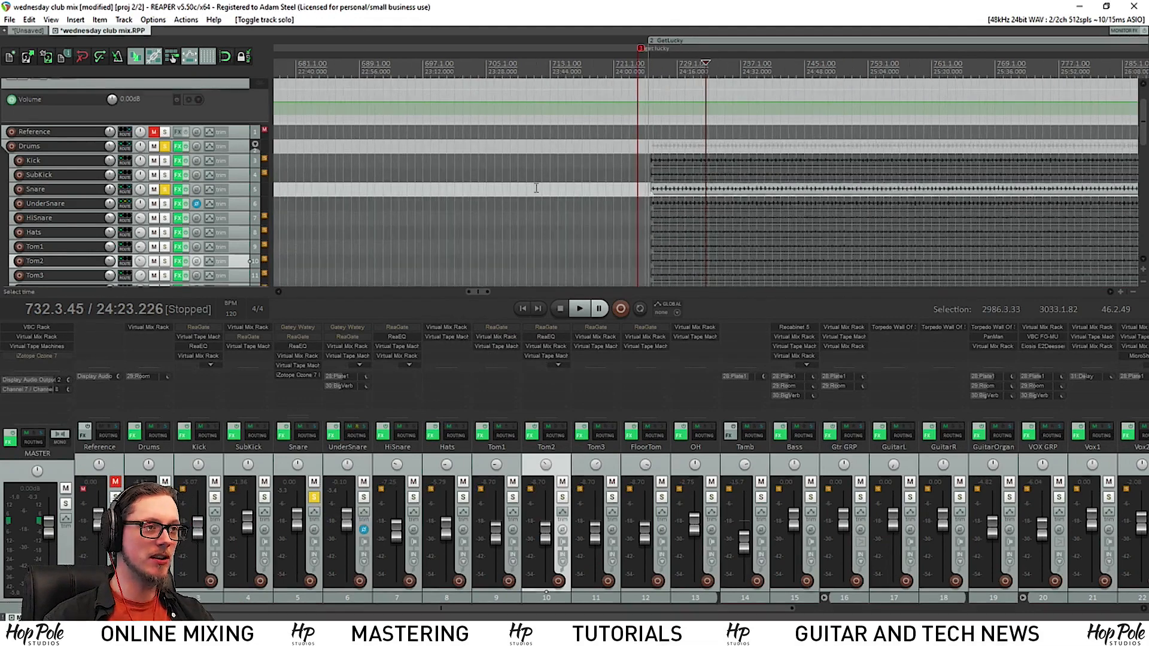
pyautogui.scroll(3, 536, 188)
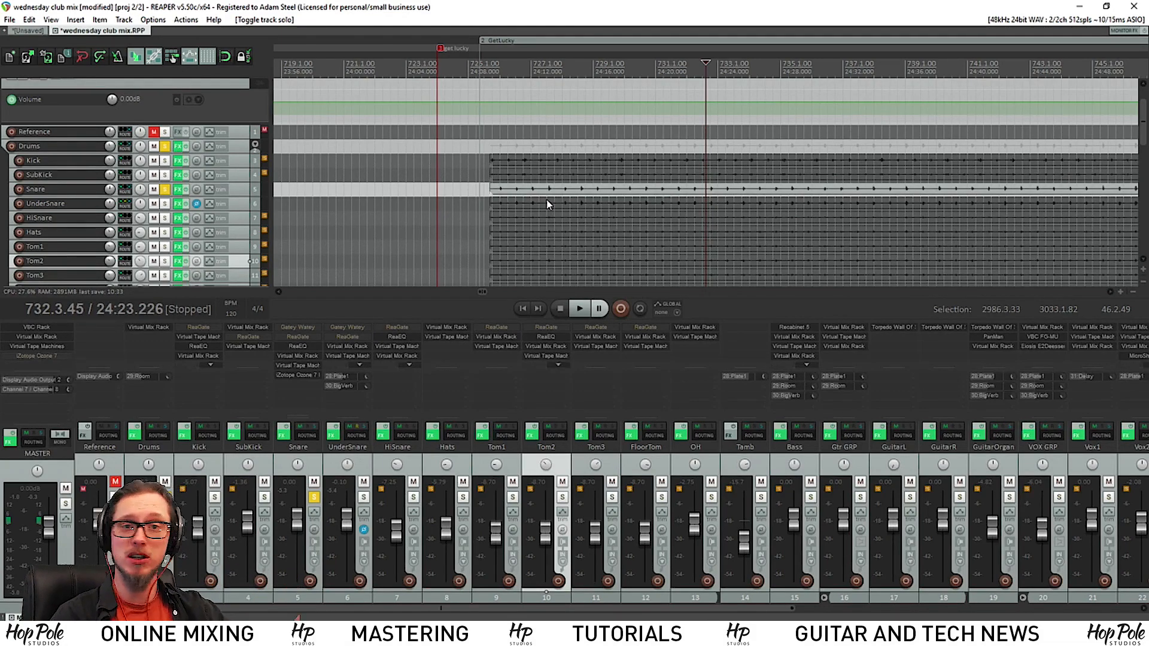
pyautogui.press('space')
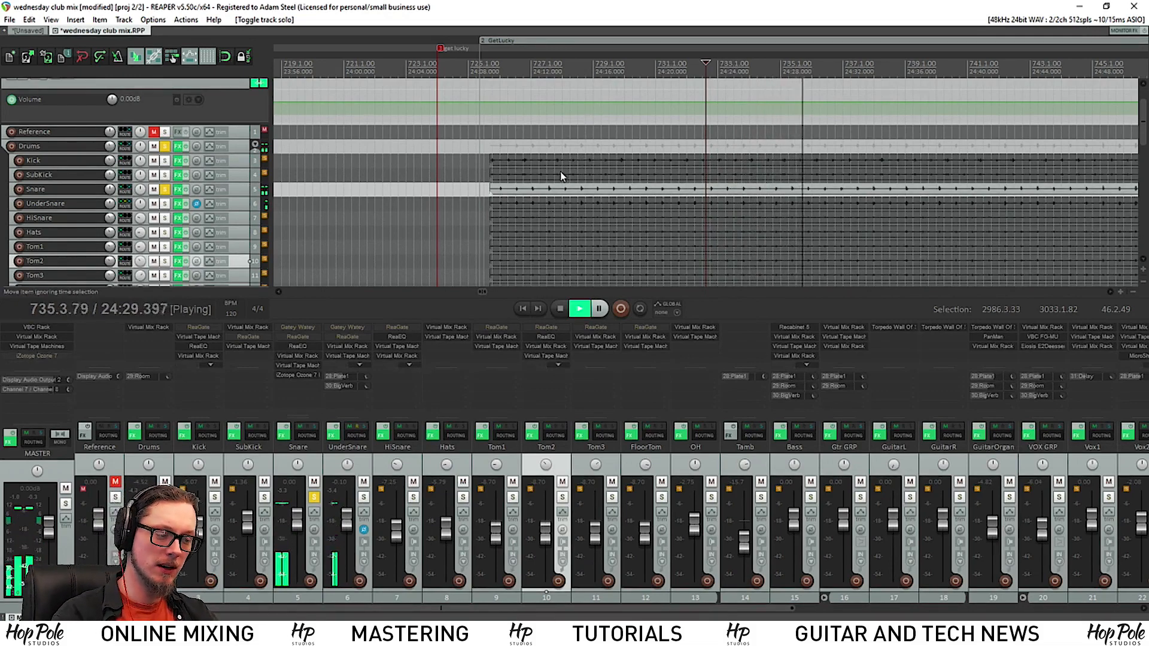
pyautogui.press('space')
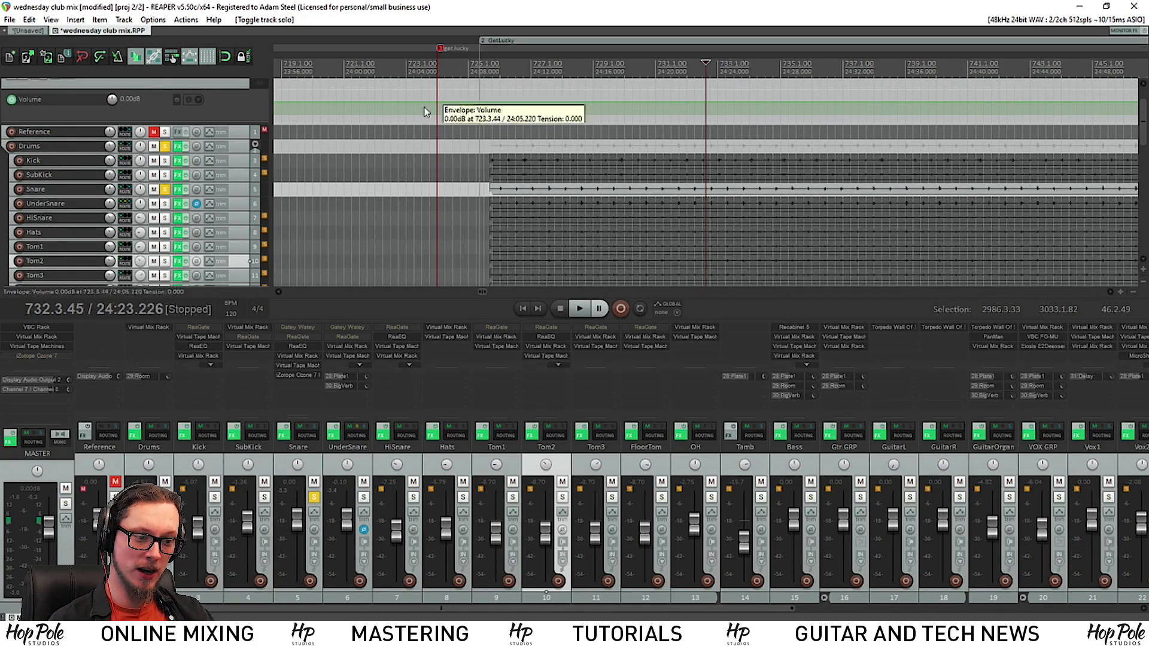
# - Enable ReaGate on the Snare track, review its settings and listen to the gated snare, closing the plugin window
pyautogui.click(292, 337)
pyautogui.moveTo(160, 10); pyautogui.dragTo(368, 145)
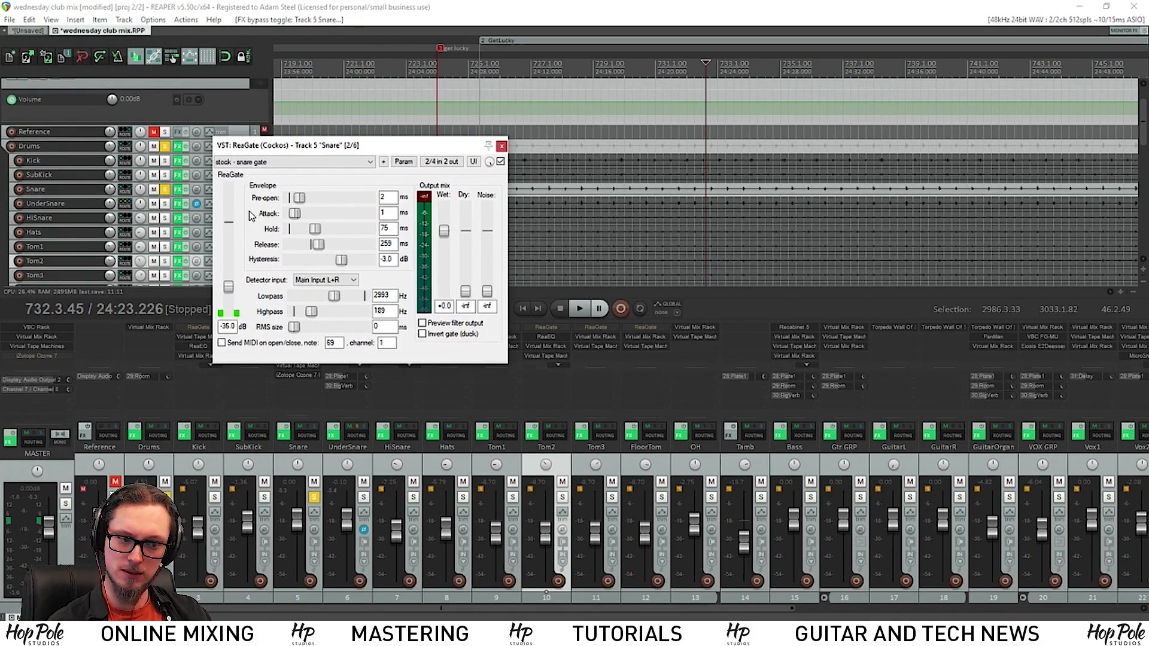
pyautogui.press('space')
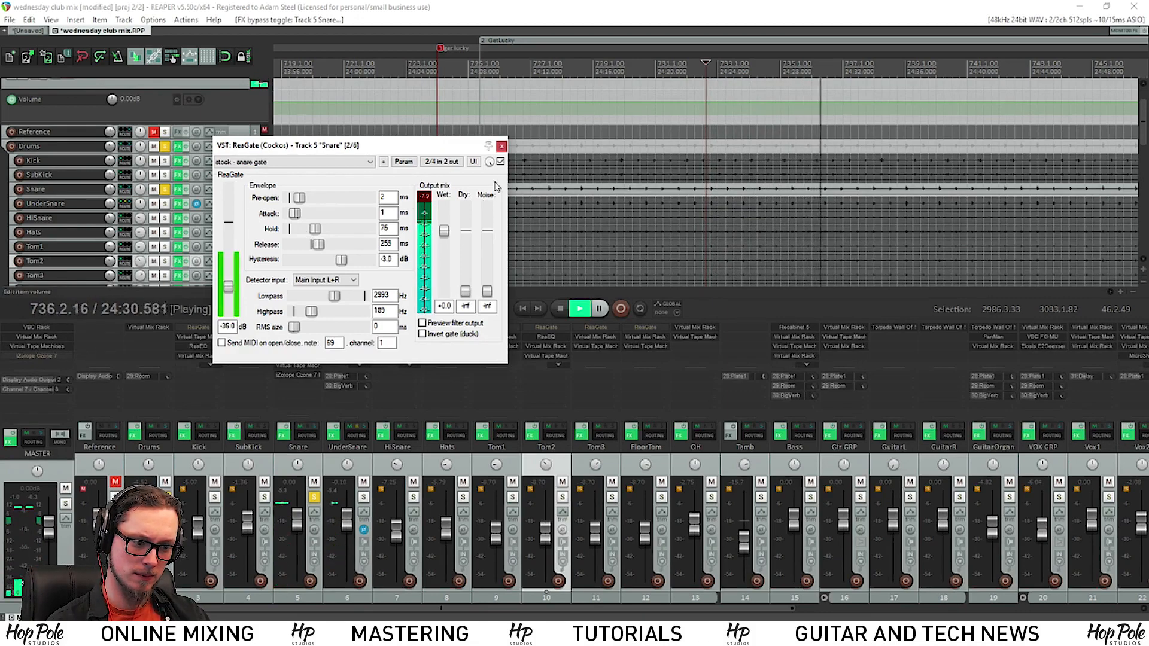
pyautogui.click(501, 147)
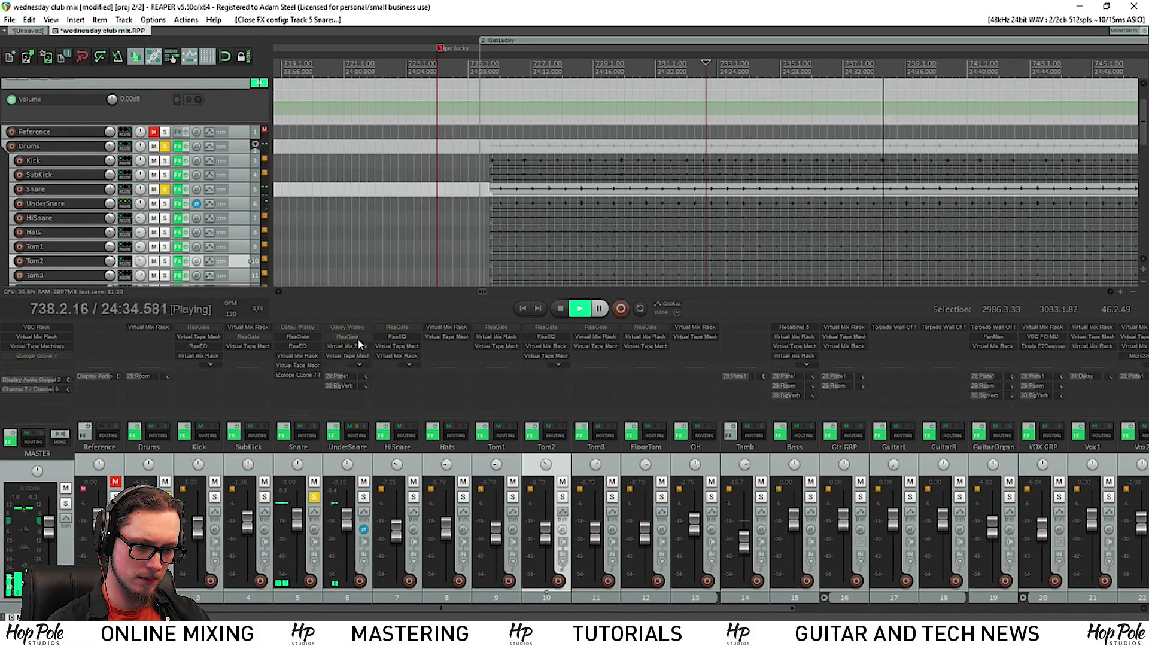
pyautogui.press('space')
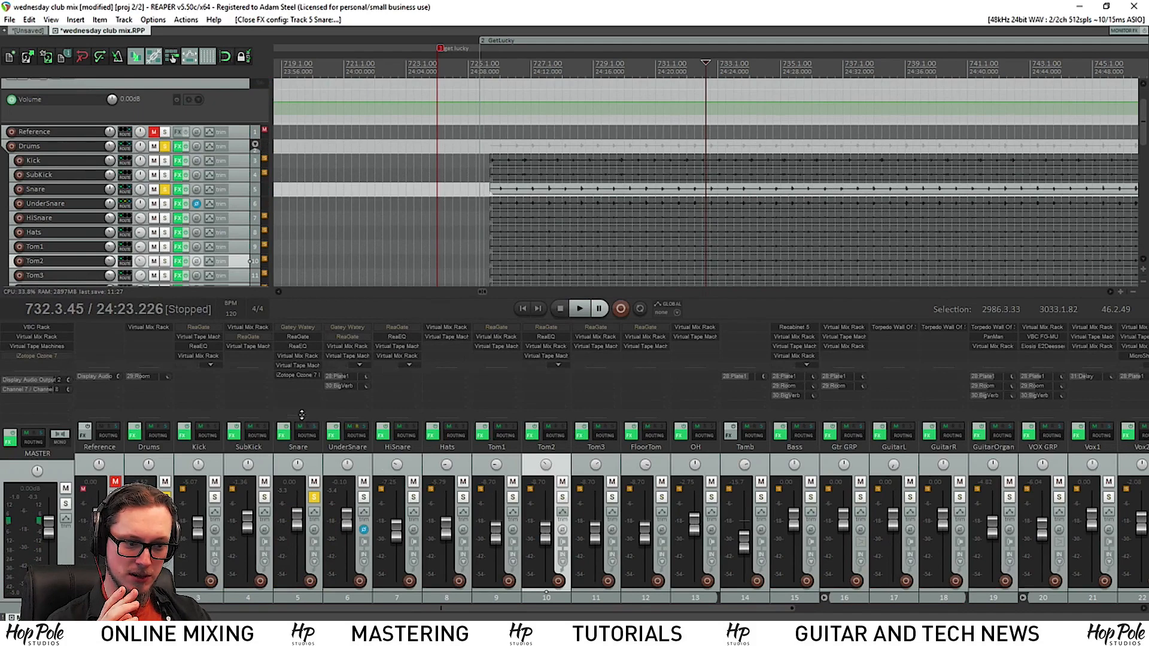
# - Compare the soloed snare with ReaGate bypassed and enabled during playback
pyautogui.moveTo(302, 414); pyautogui.dragTo(308, 394)
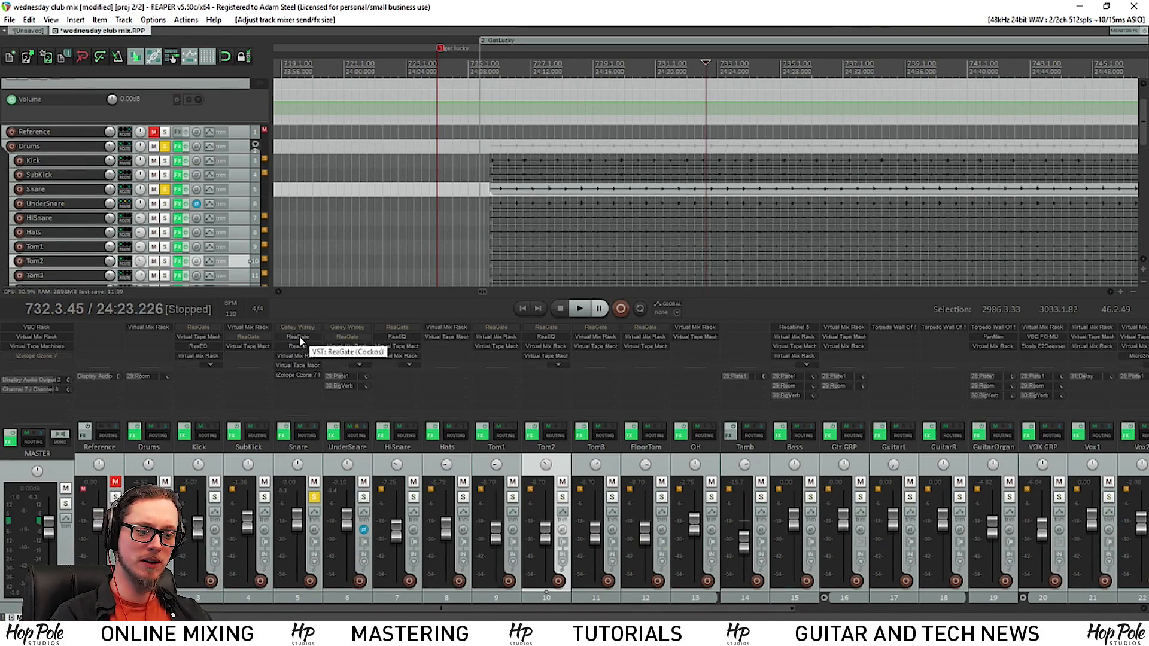
pyautogui.keyDown('shift'); pyautogui.click(297, 336); pyautogui.keyUp('shift')
pyautogui.press('space')
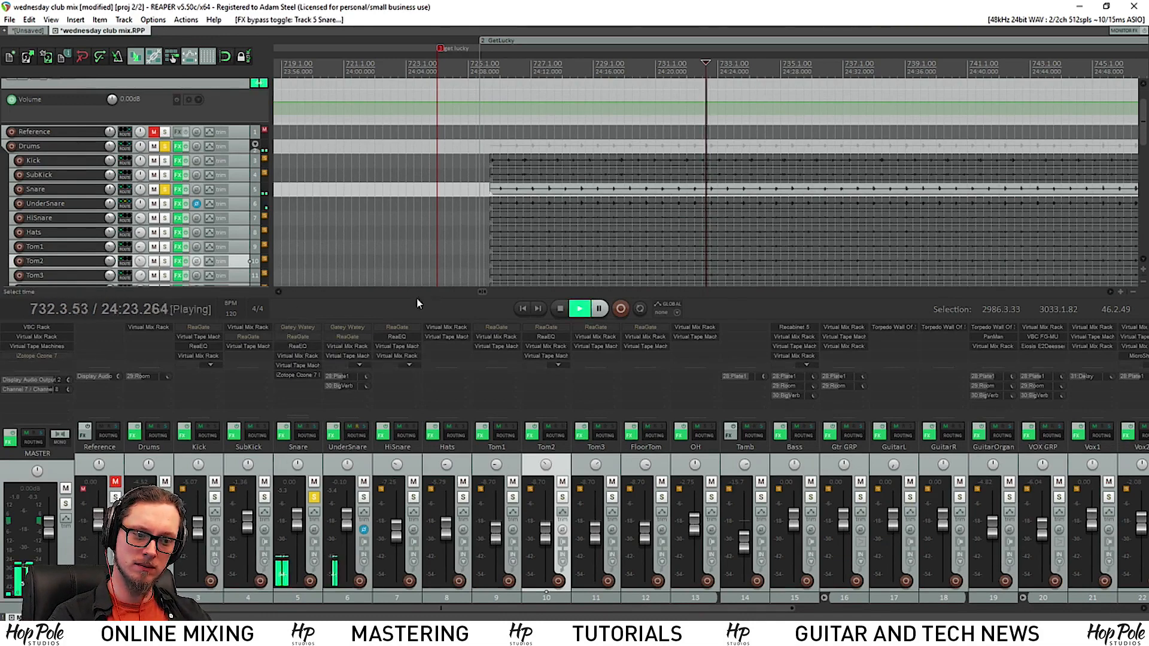
pyautogui.keyDown('shift'); pyautogui.click(295, 339); pyautogui.keyUp('shift')
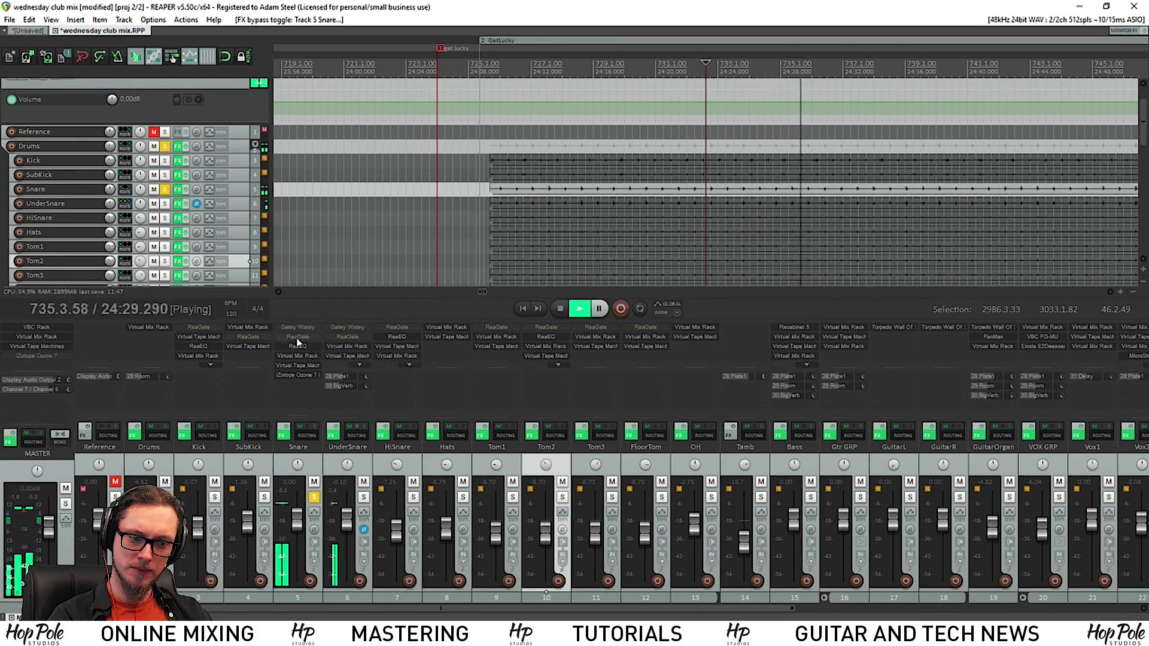
pyautogui.press('space')
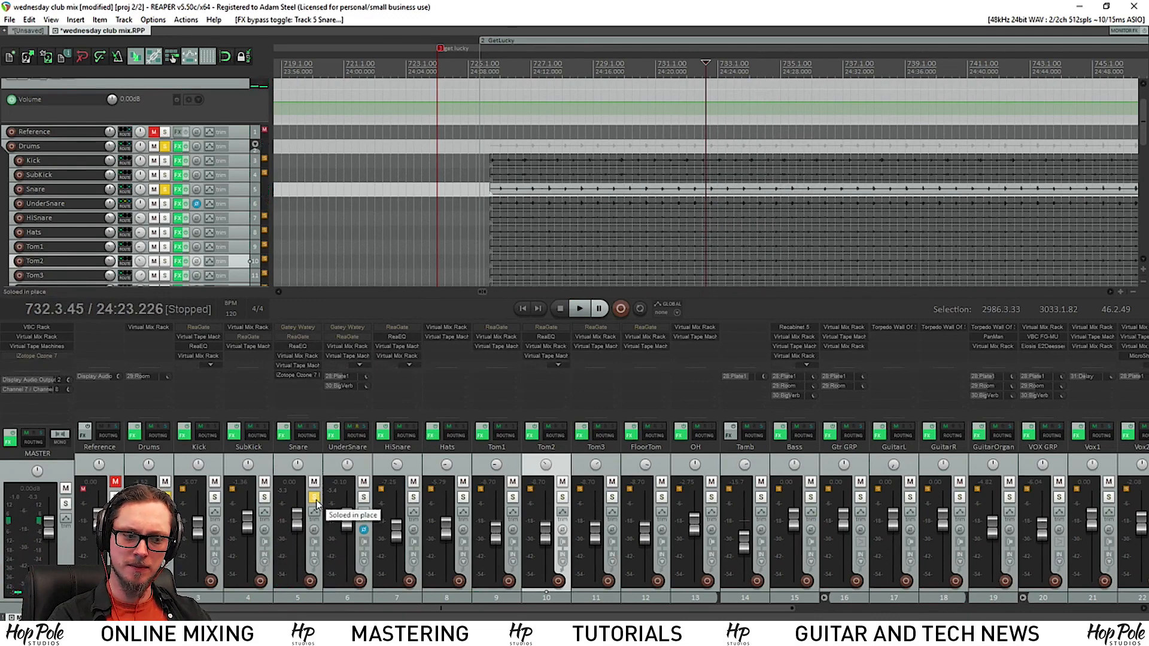
# - Unsolo the Snare track and compare its ReaGate on and off while the whole drum group plays
pyautogui.click(314, 497)
pyautogui.press('space')
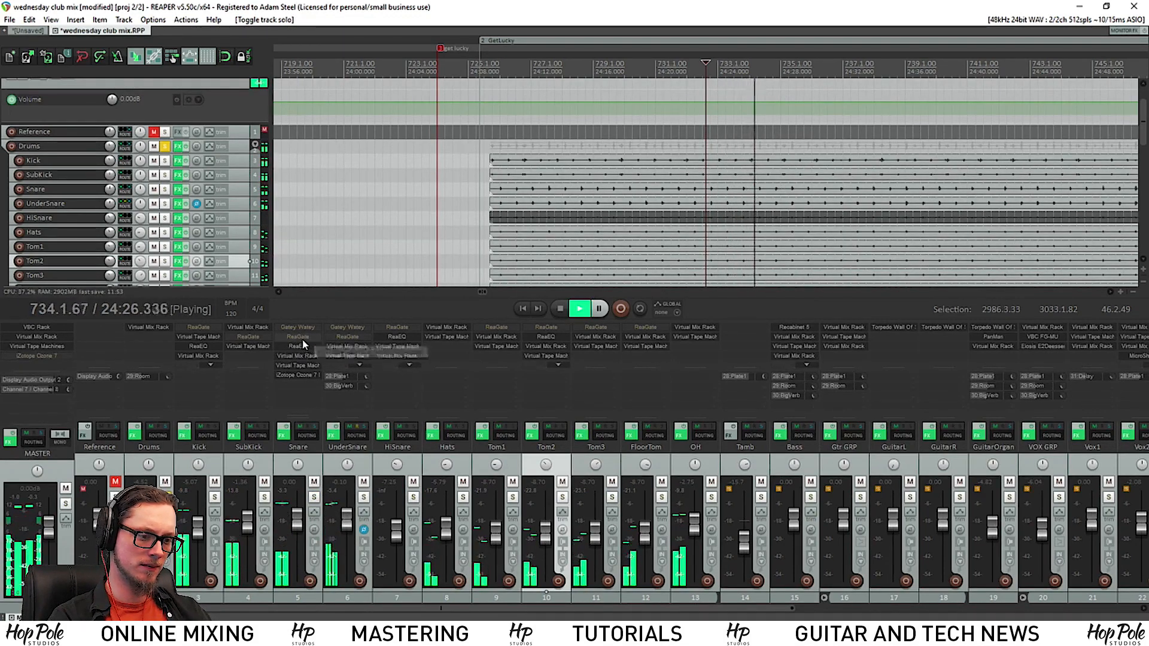
pyautogui.keyDown('shift'); pyautogui.click(303, 340); pyautogui.keyUp('shift')
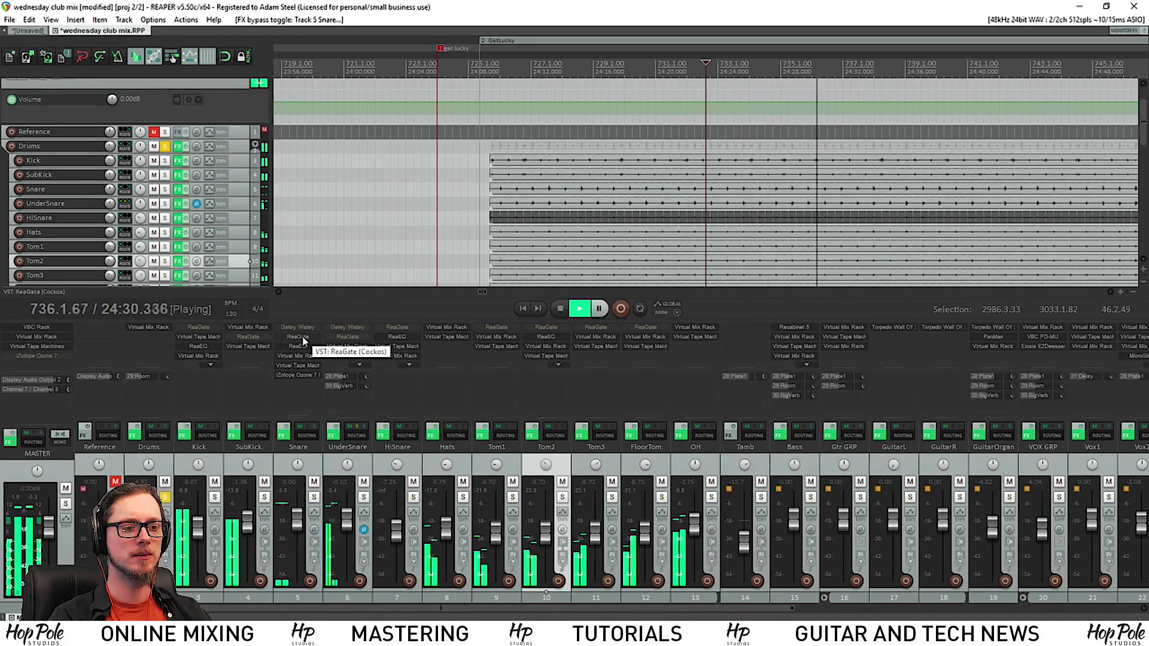
pyautogui.press('space')
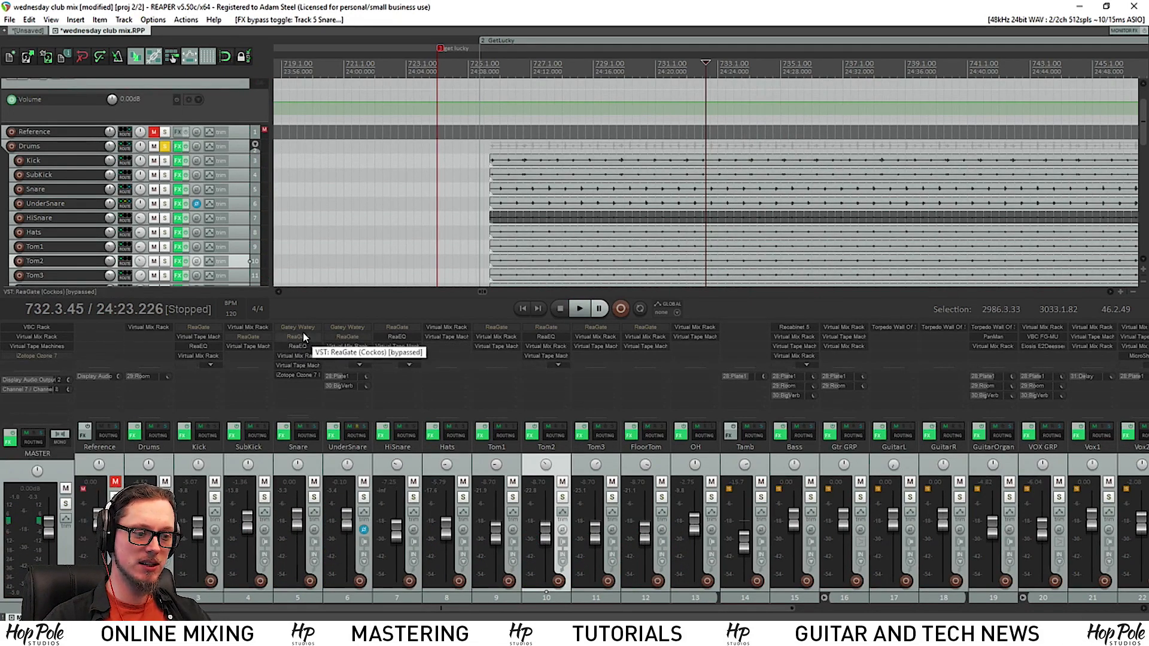
# - Open the Gatey Watey plugin on the Snare track and solo the snare
pyautogui.click(300, 327)
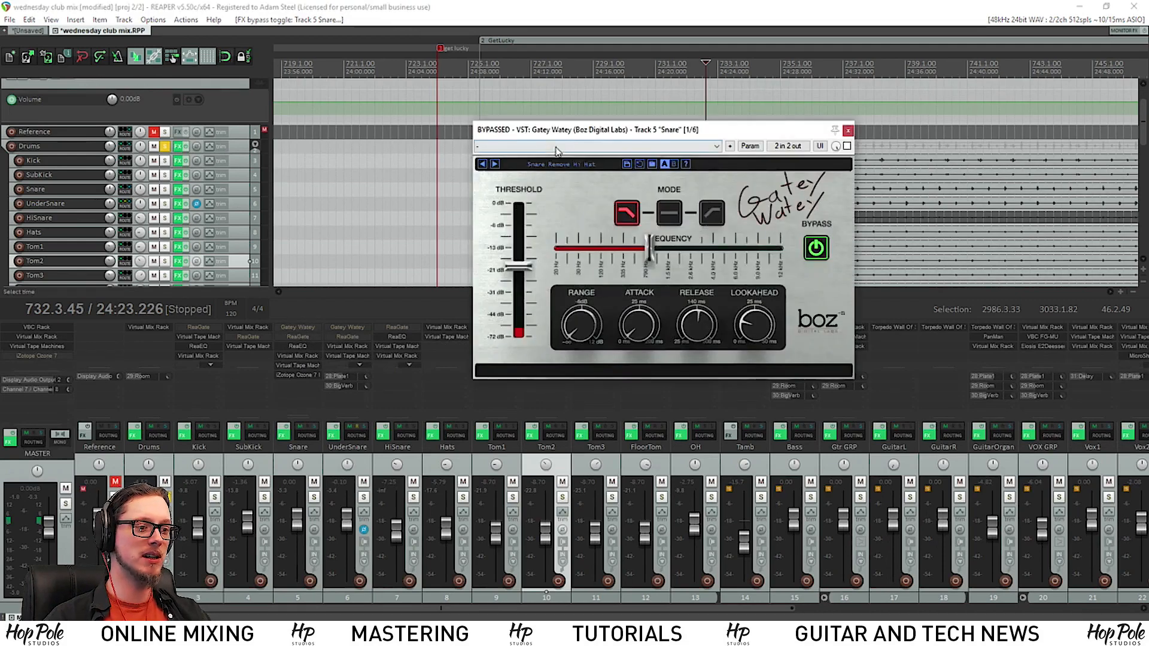
pyautogui.moveTo(450, 114); pyautogui.dragTo(489, 100)
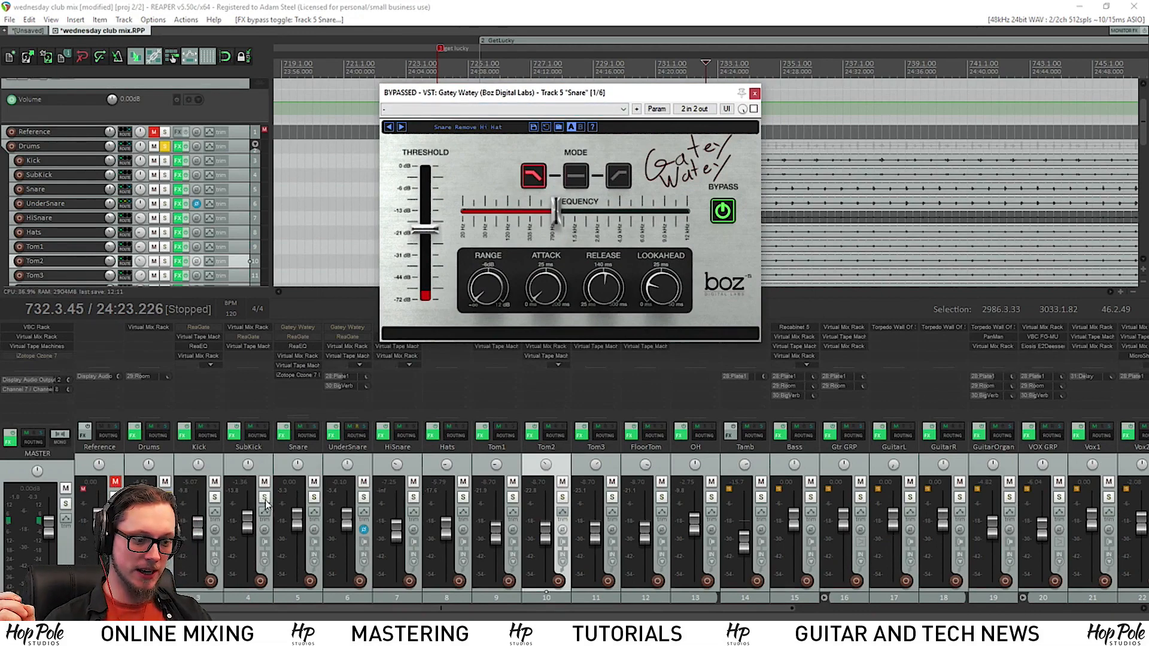
pyautogui.click(313, 497)
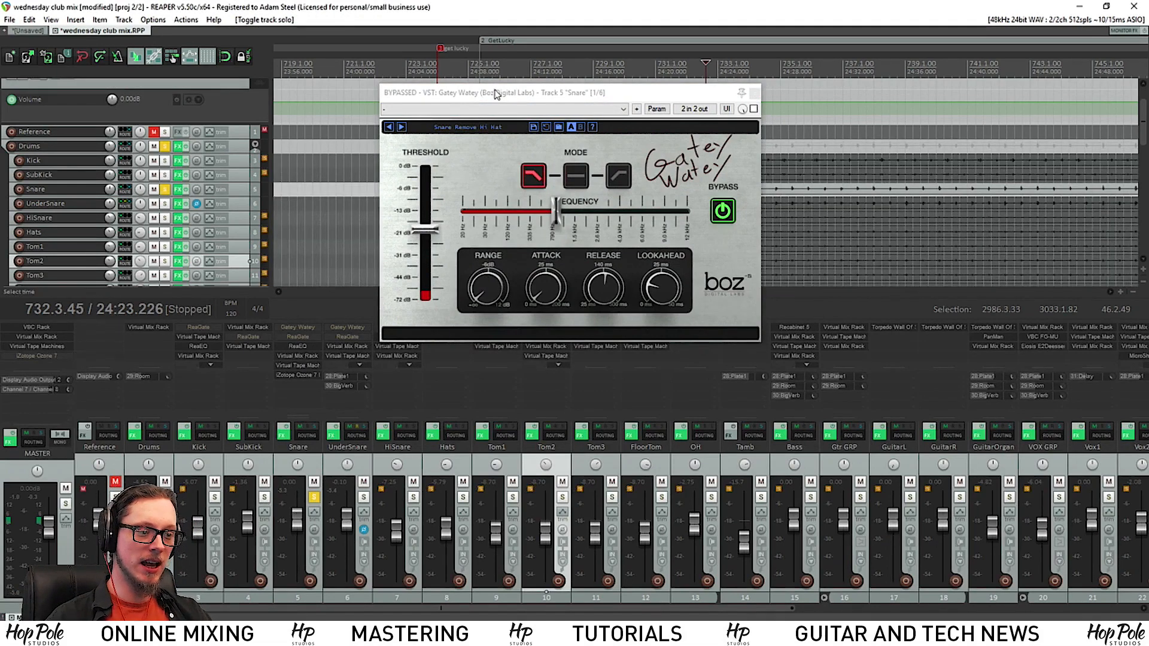
pyautogui.moveTo(496, 94); pyautogui.dragTo(420, 154)
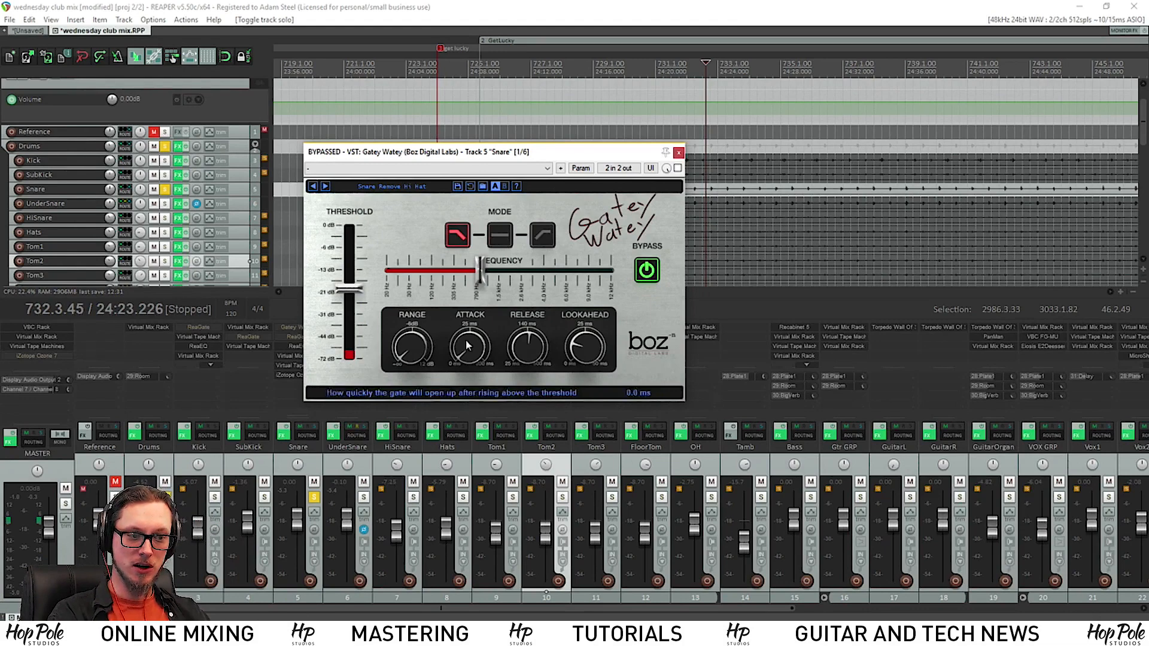
pyautogui.moveTo(418, 155); pyautogui.dragTo(482, 186)
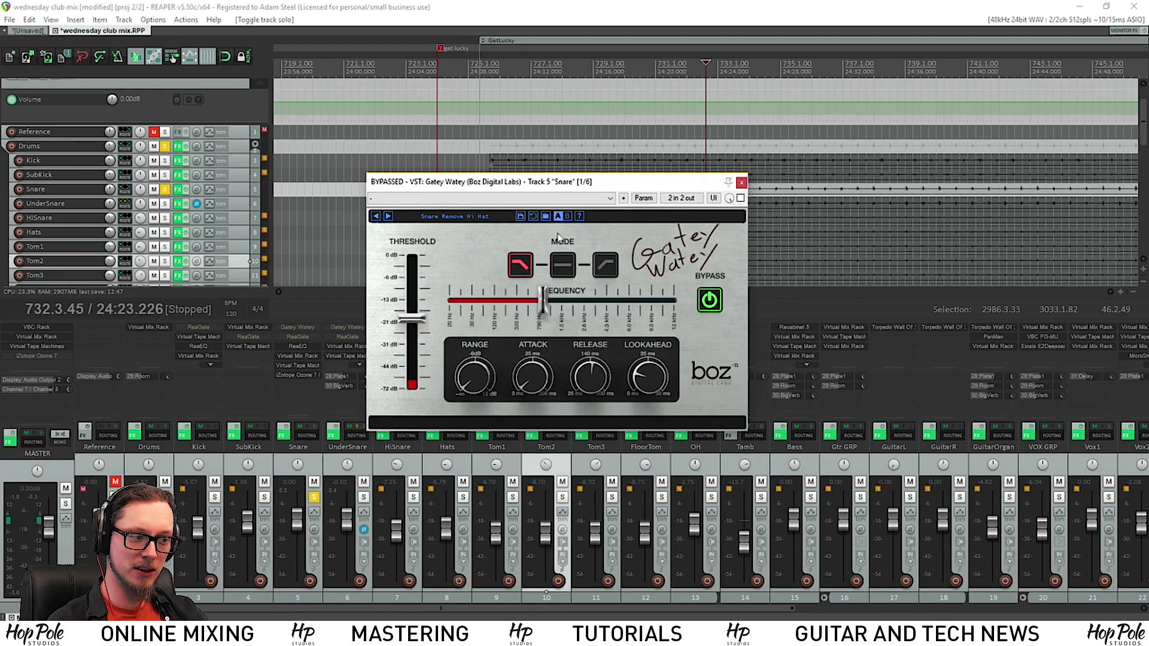
# - Enable Gatey Watey on the Snare track while the soloed snare plays
pyautogui.press('space')
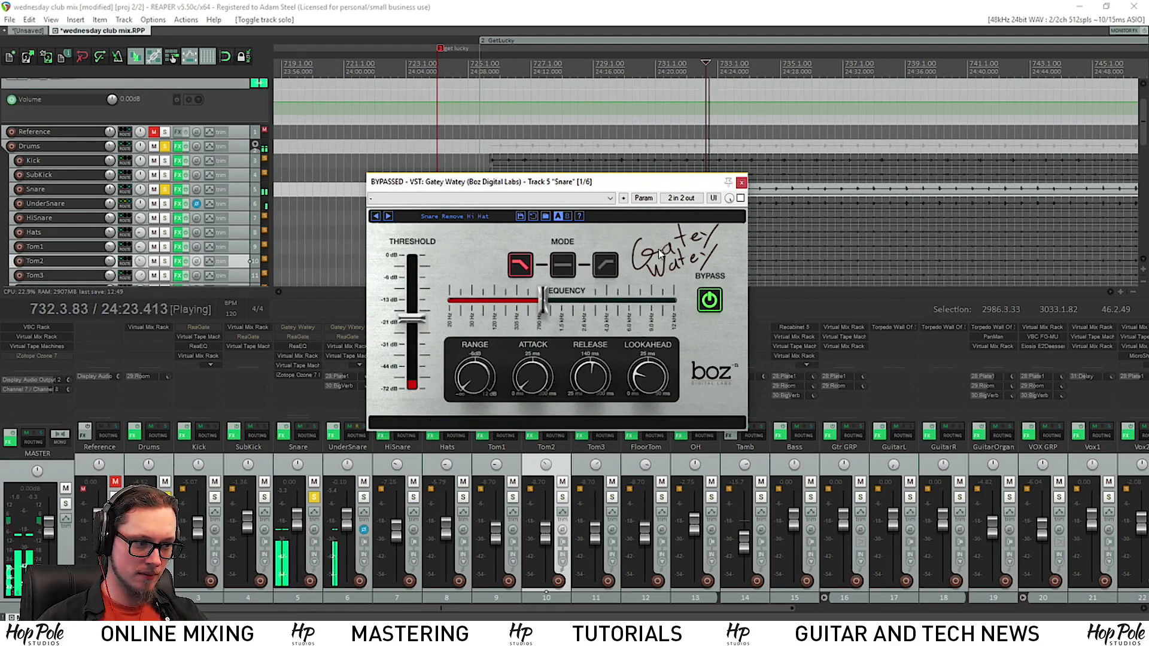
pyautogui.click(741, 199)
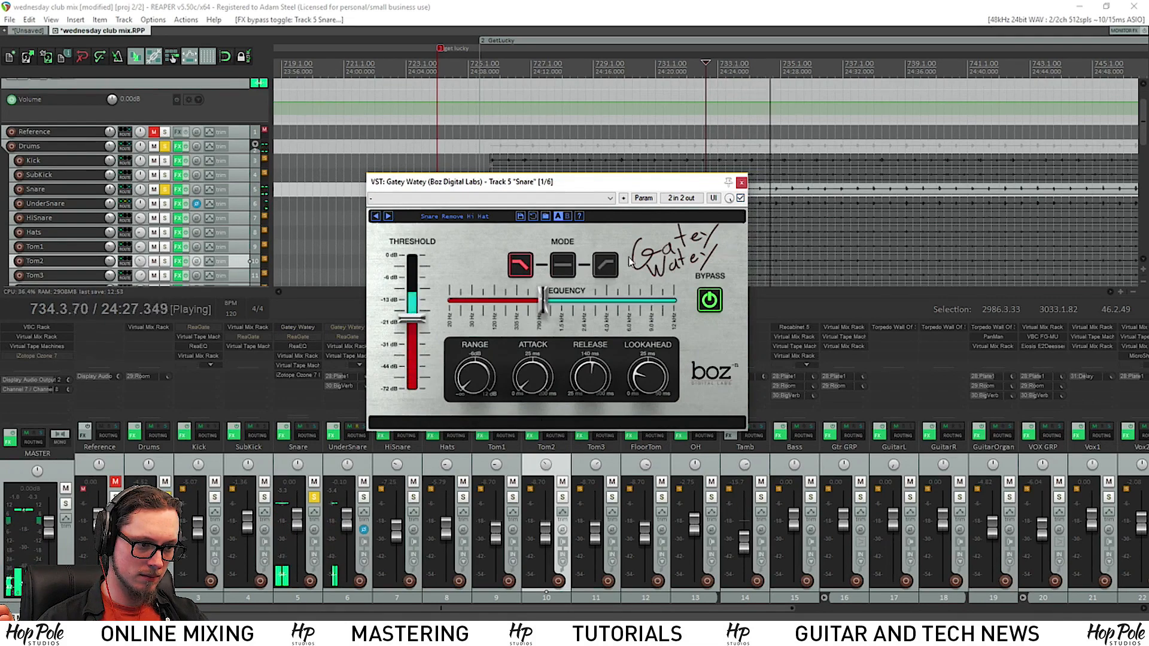
pyautogui.moveTo(601, 181); pyautogui.dragTo(576, 190)
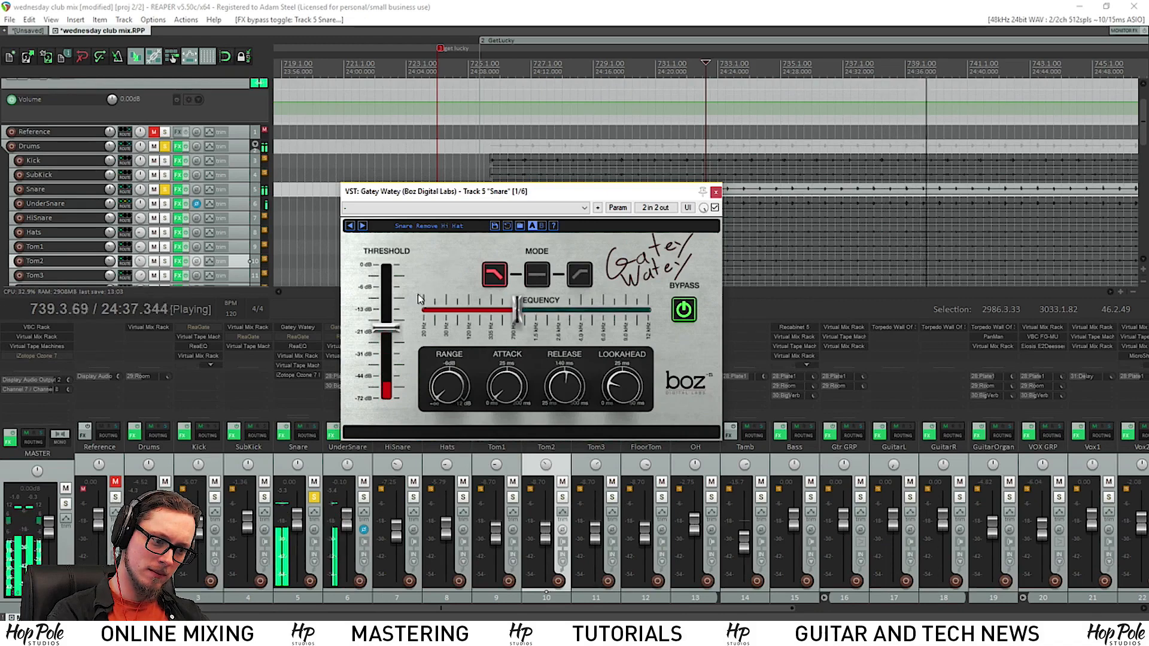
# - Lower the snare's Gatey Watey threshold to about -25 dB, stop playback and unsolo the Snare track
pyautogui.moveTo(397, 332); pyautogui.dragTo(397, 346)
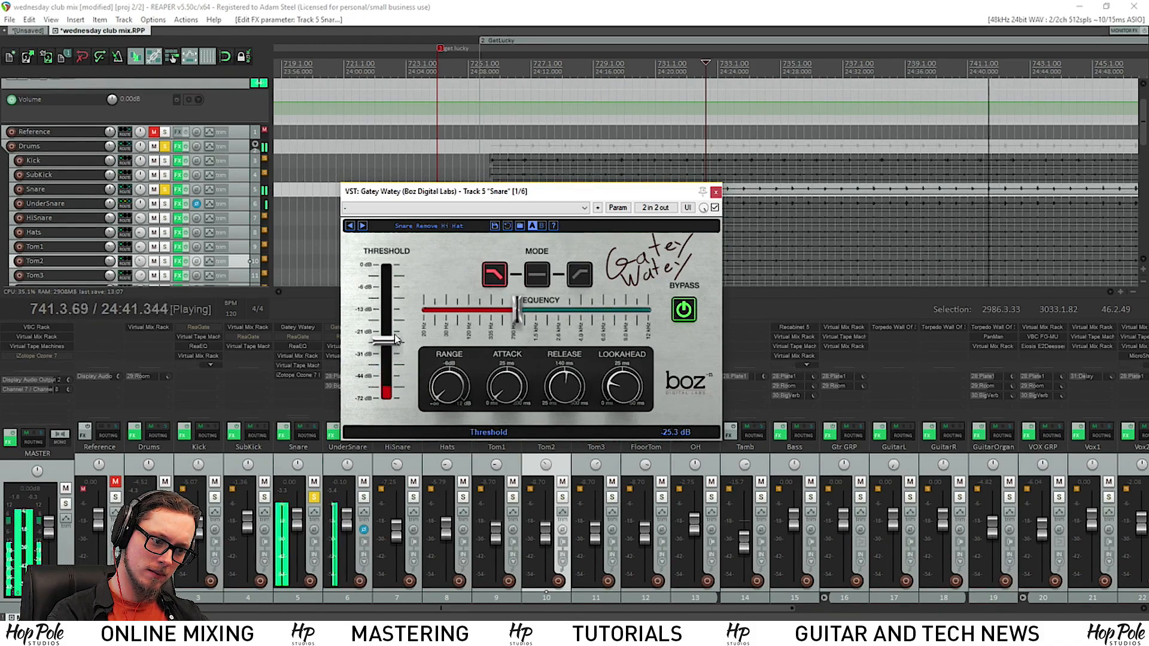
pyautogui.press('space')
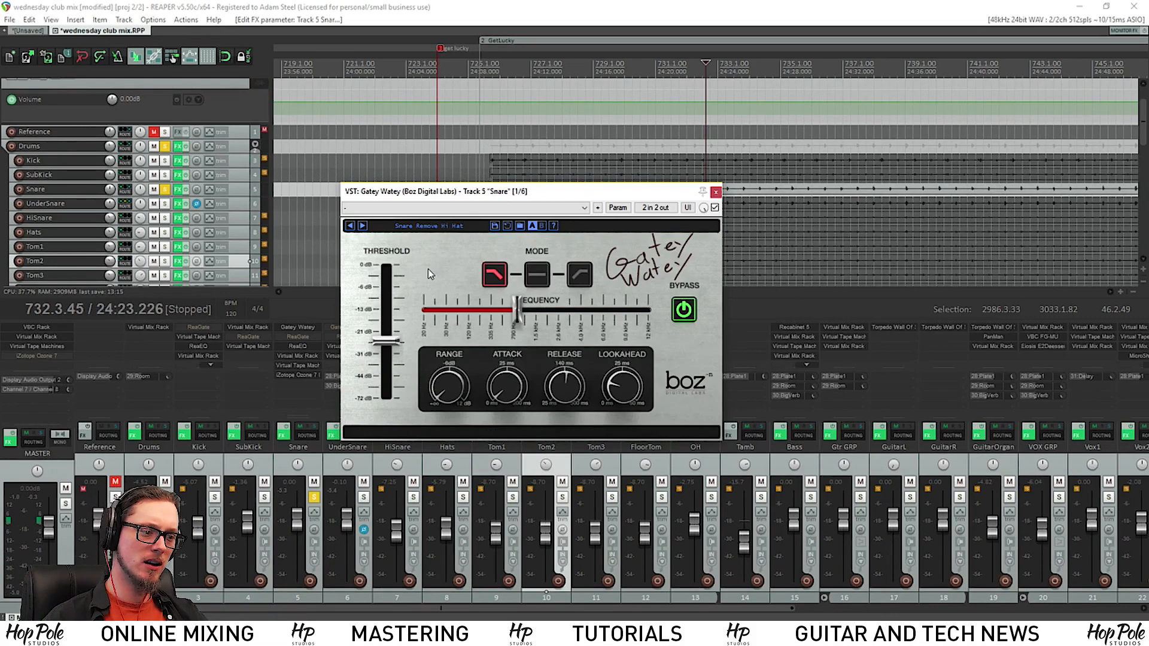
pyautogui.moveTo(475, 198); pyautogui.dragTo(589, 164)
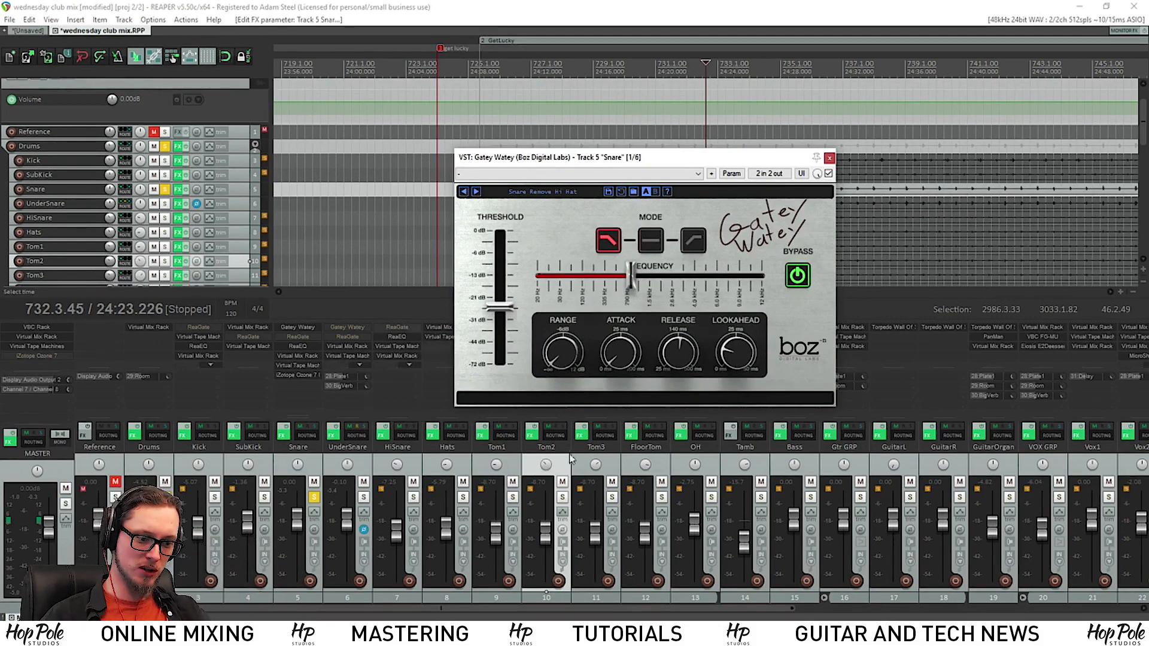
pyautogui.click(314, 498)
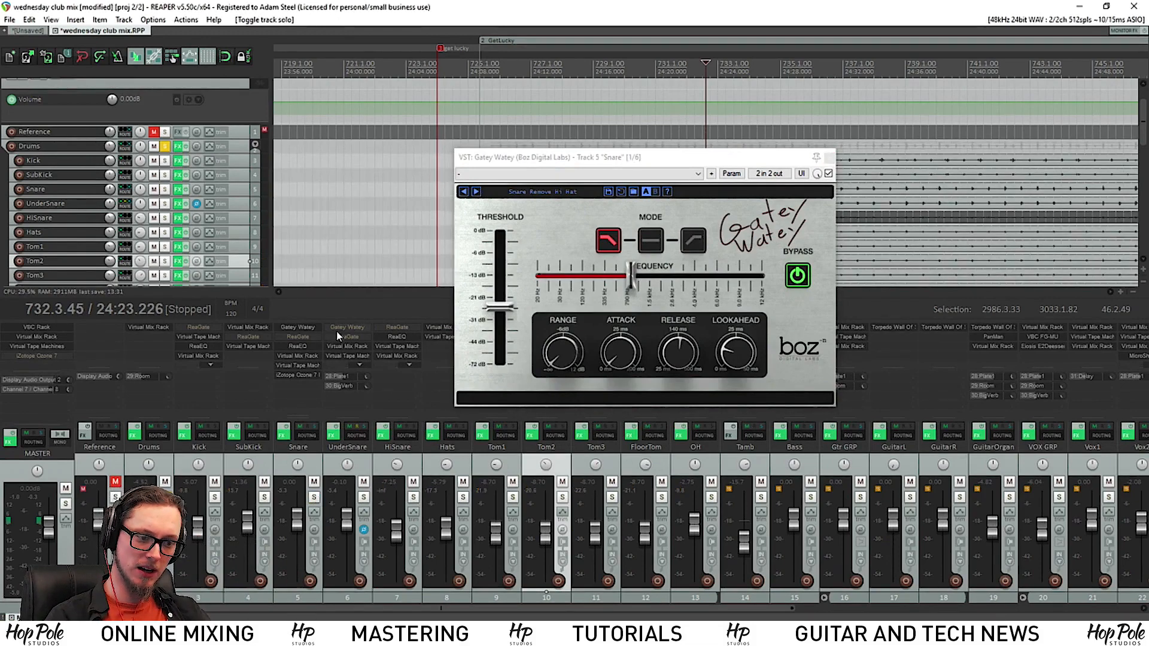
# - Compare the Snare track's Gatey Watey off and on while the whole drum group plays
pyautogui.keyDown('shift'); pyautogui.click(303, 333); pyautogui.keyUp('shift')
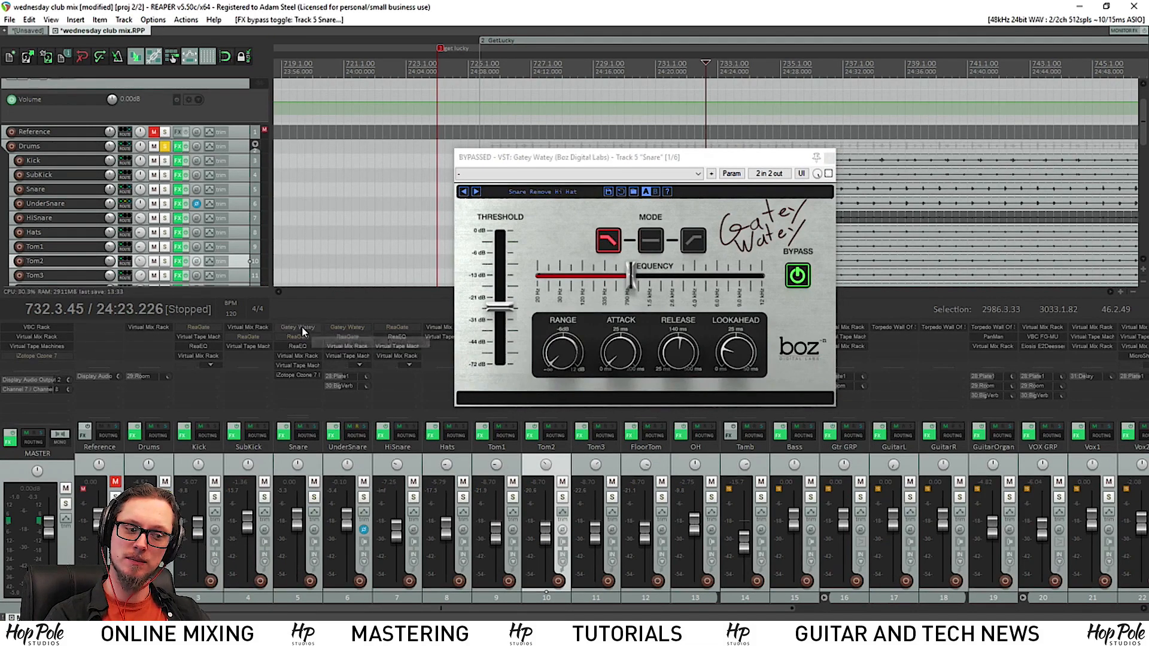
pyautogui.press('space')
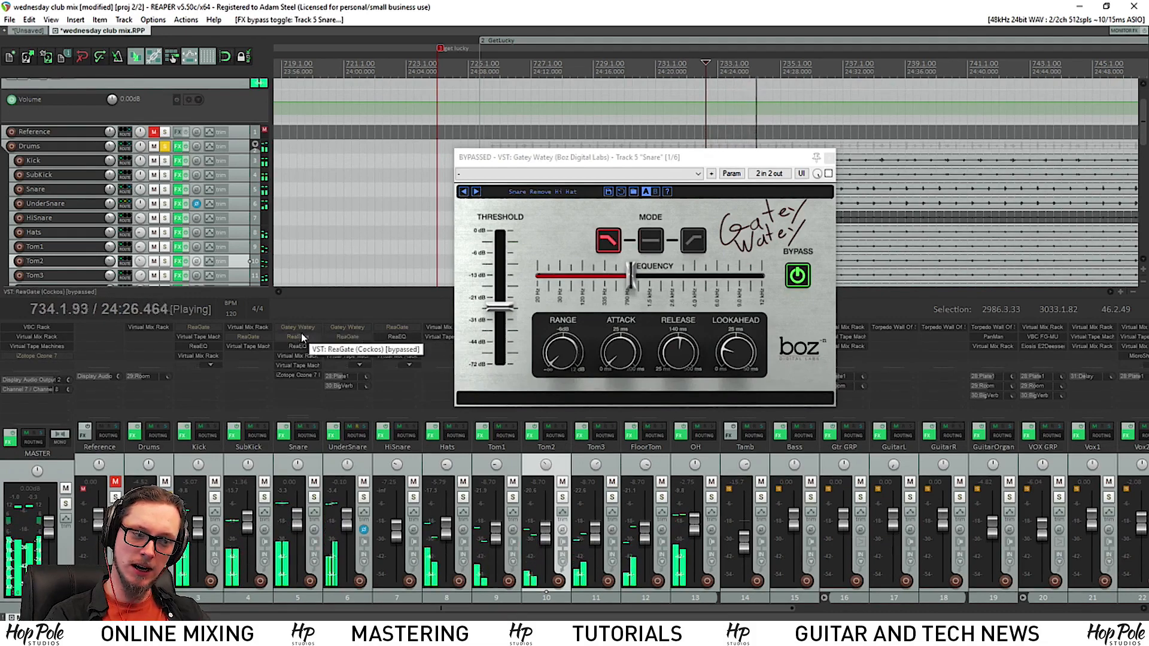
pyautogui.keyDown('shift'); pyautogui.click(301, 332); pyautogui.keyUp('shift')
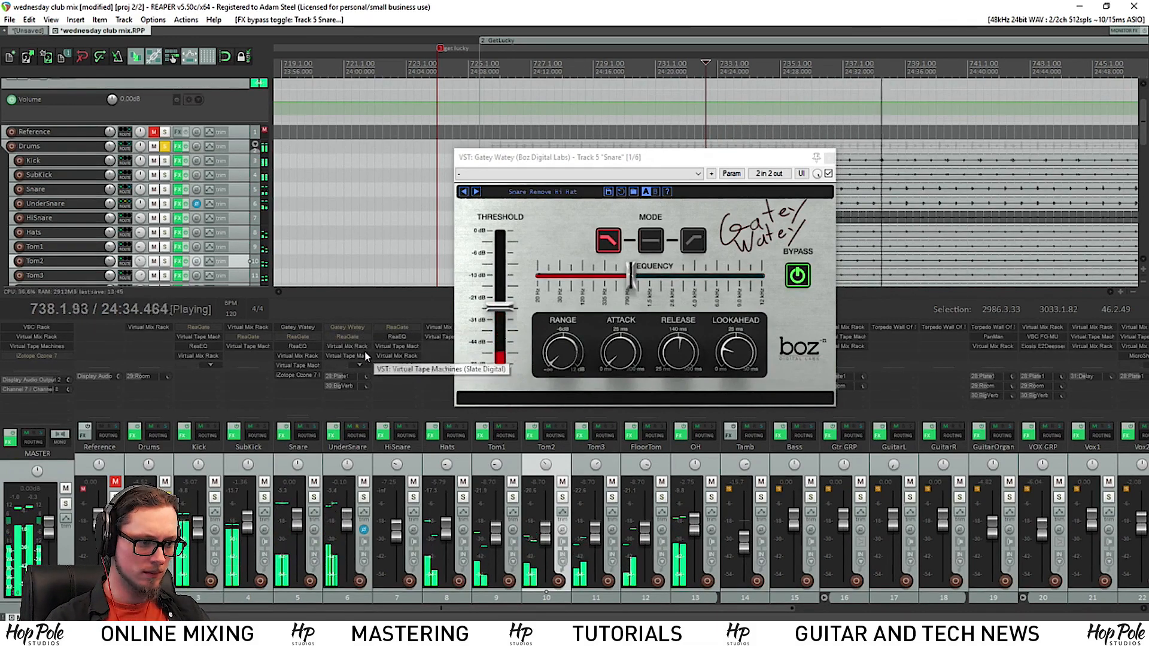
pyautogui.press('space')
# - Solo the UnderSnare track, play it without gating and close the Snare's Gatey Watey window
pyautogui.moveTo(591, 160); pyautogui.dragTo(506, 184)
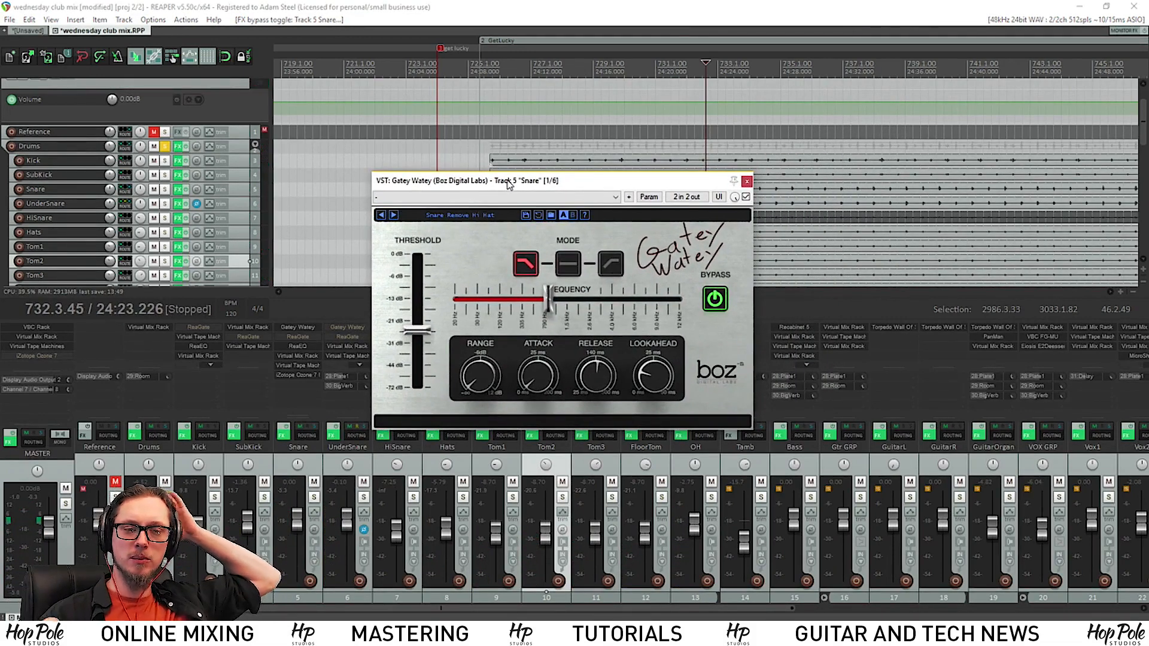
pyautogui.click(364, 497)
pyautogui.press('space')
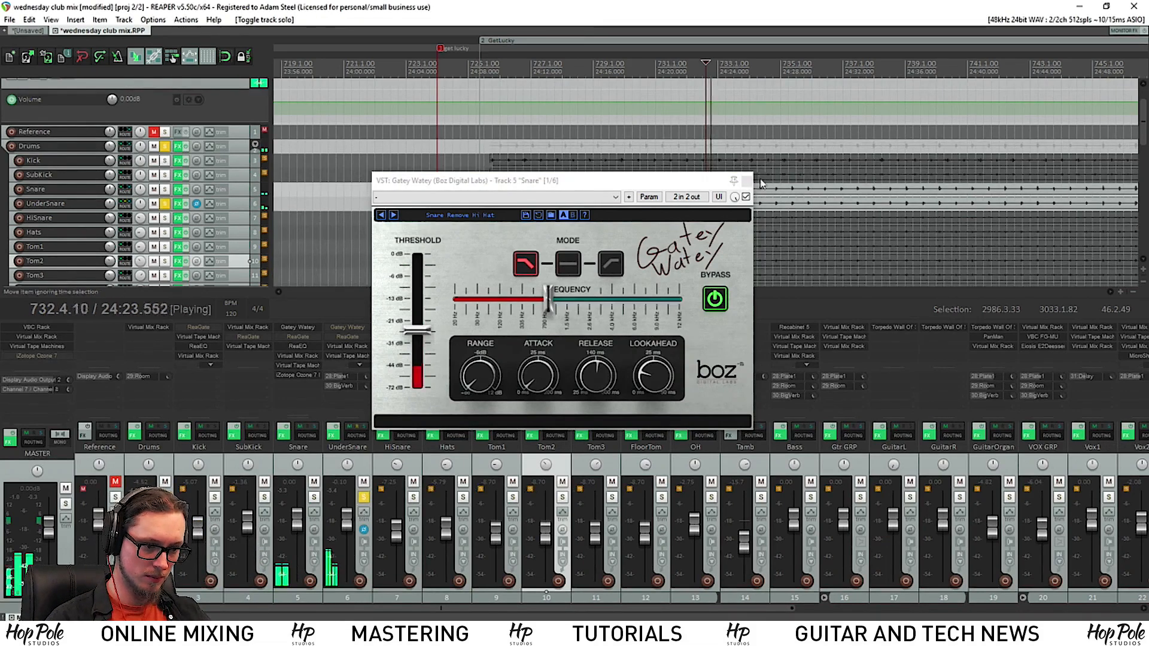
pyautogui.press('Escape')
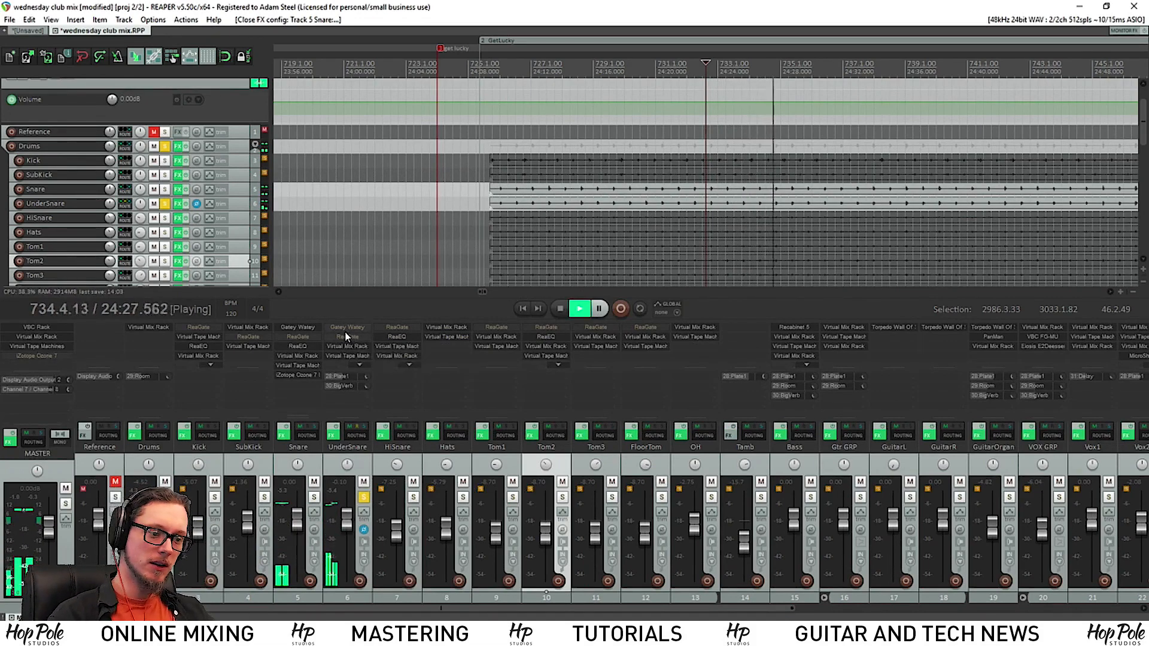
pyautogui.press('space')
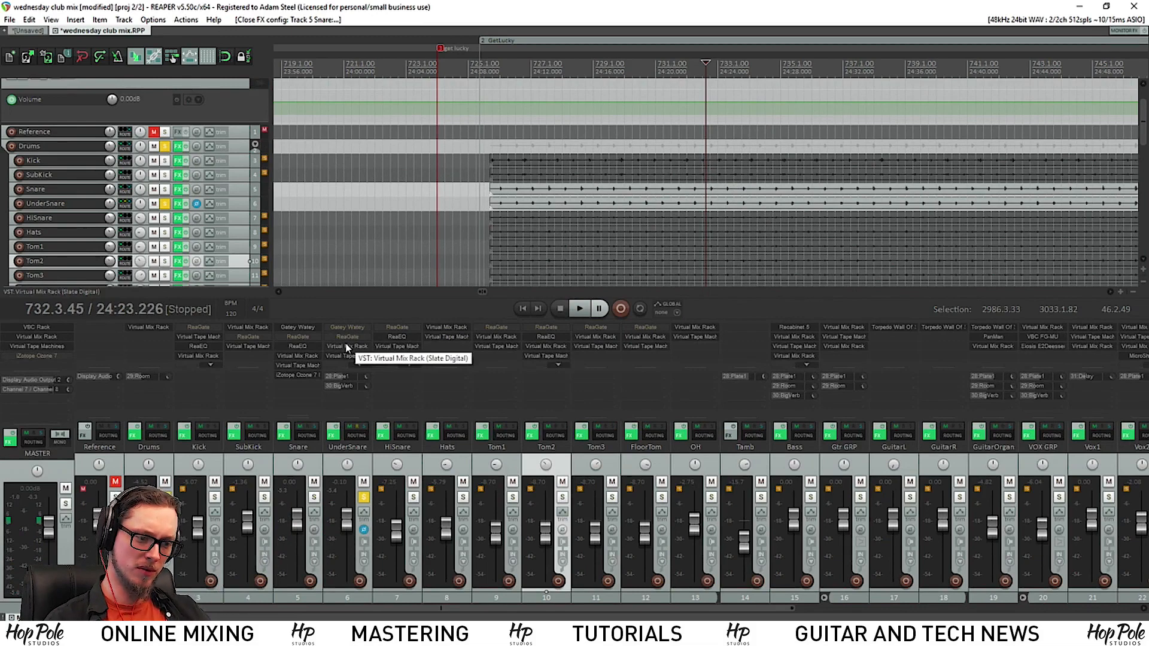
# - Enable ReaGate on the UnderSnare track, audition it with the track soloed, and bypass it again
pyautogui.click(342, 337)
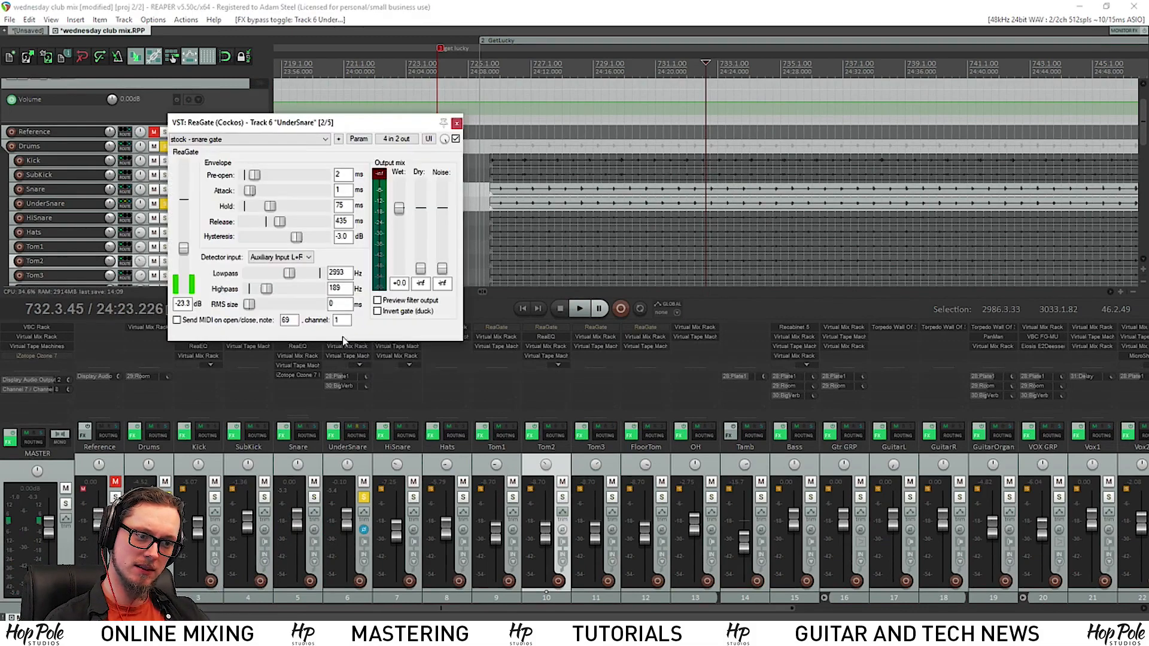
pyautogui.press('space')
pyautogui.moveTo(312, 122); pyautogui.dragTo(508, 98)
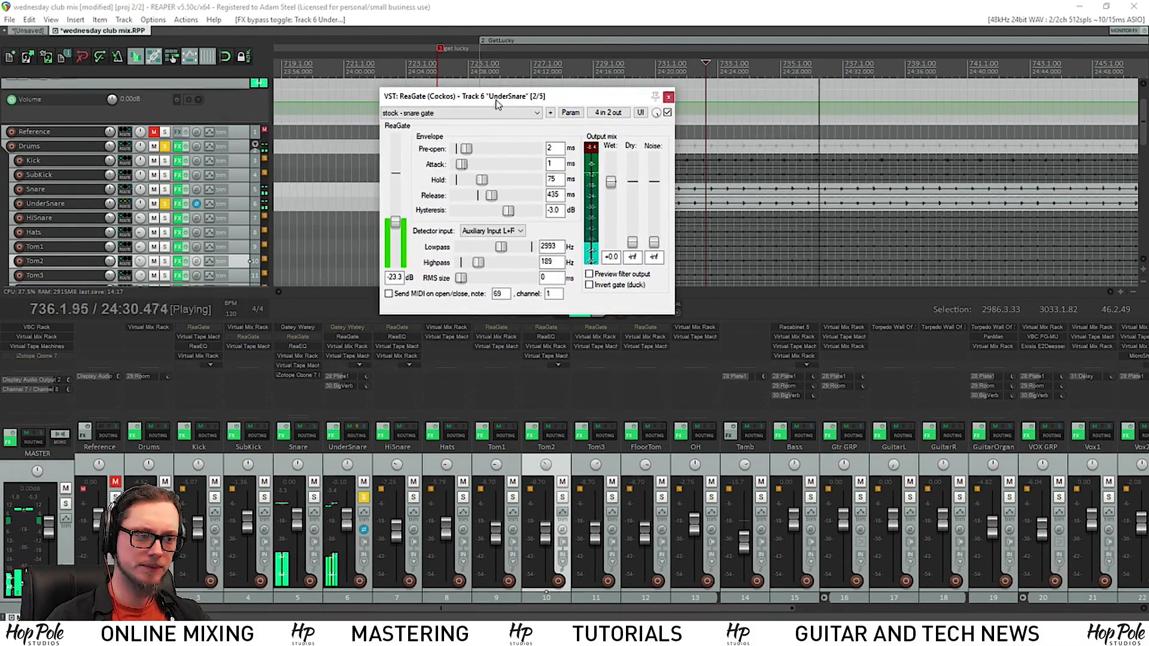
pyautogui.press('space')
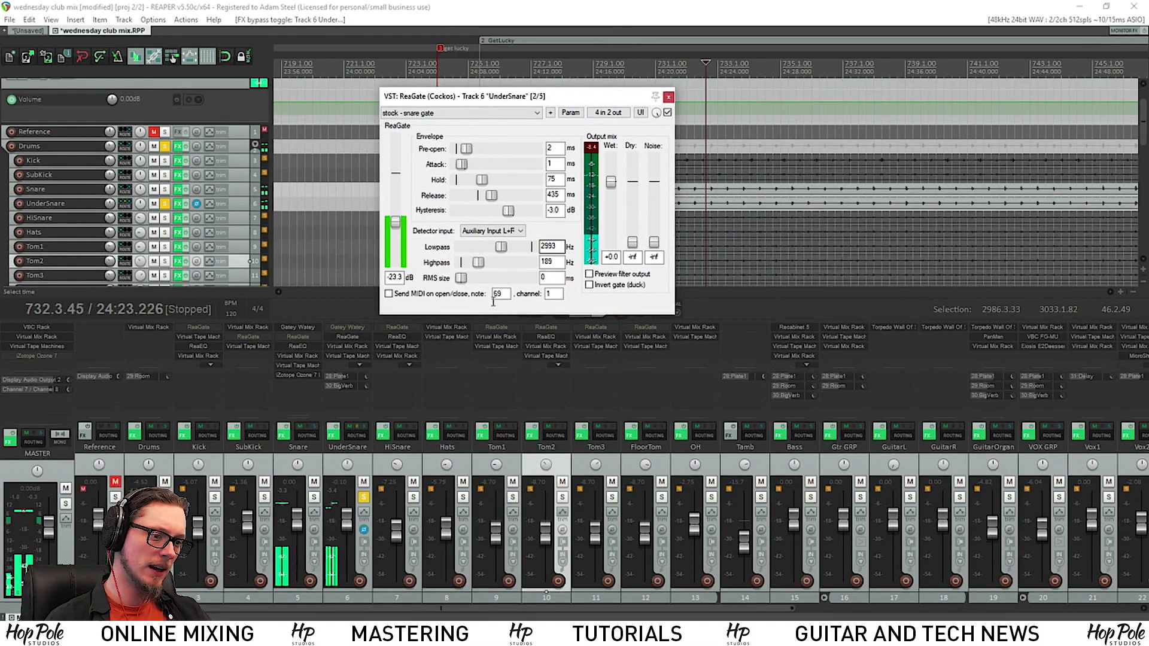
pyautogui.keyDown('shift'); pyautogui.click(348, 338); pyautogui.keyUp('shift')
# - Enable the UnderSnare's Gatey Watey, set it to preserve low frequencies and lower its threshold to about -23 dB during playback
pyautogui.click(339, 327)
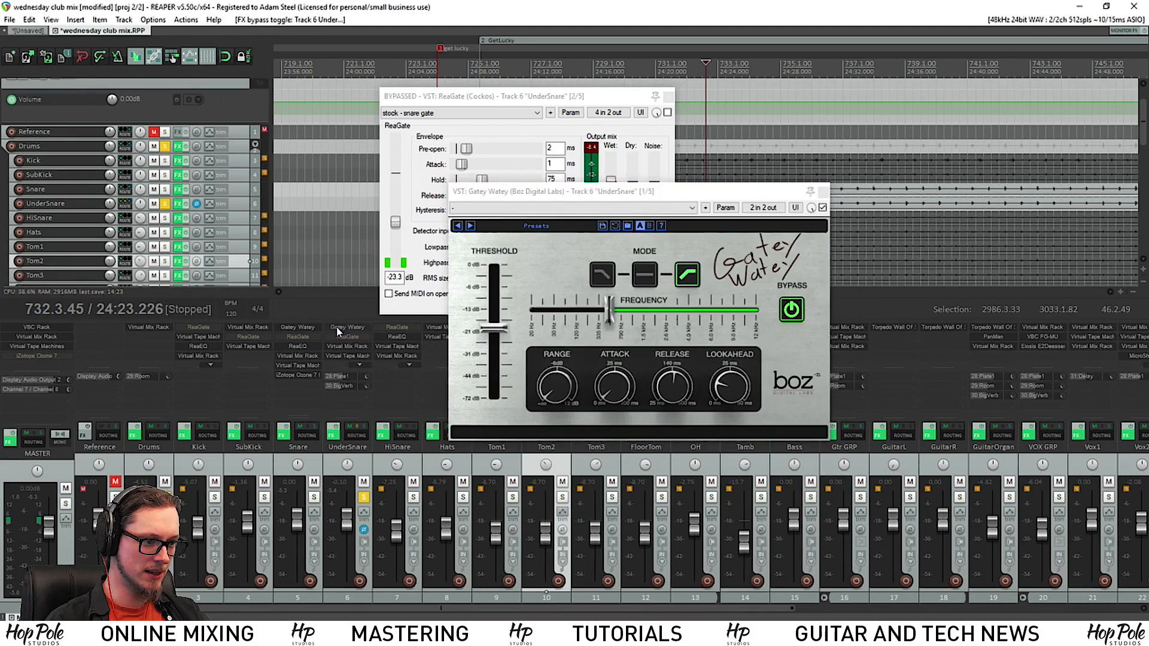
pyautogui.moveTo(552, 195); pyautogui.dragTo(465, 188)
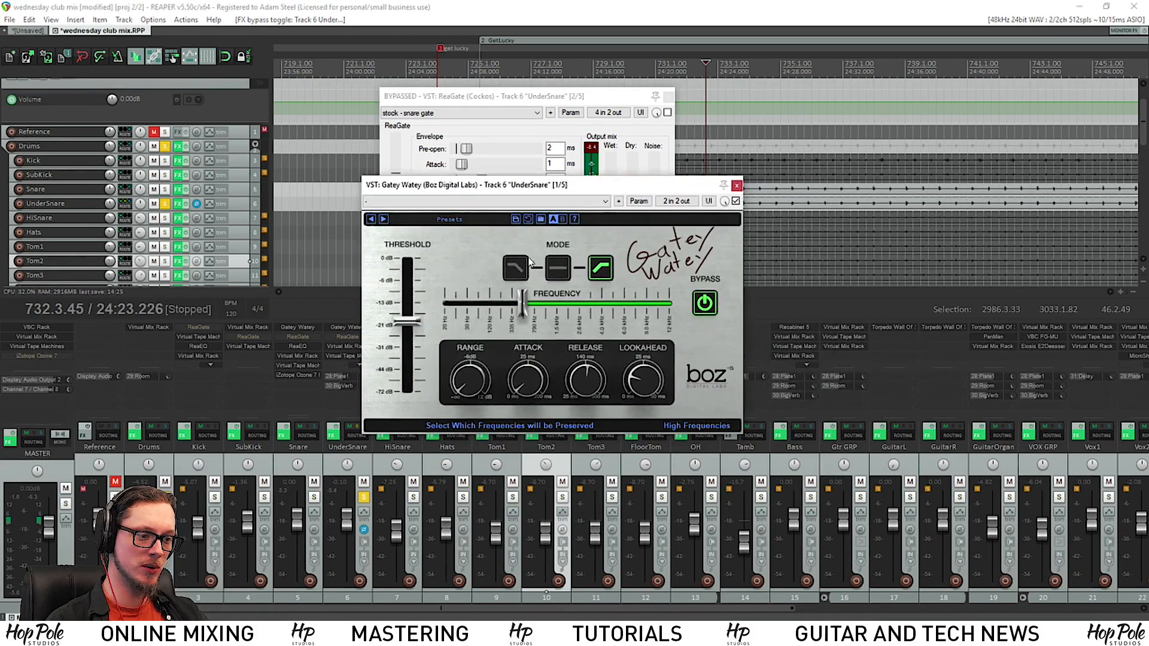
pyautogui.click(516, 270)
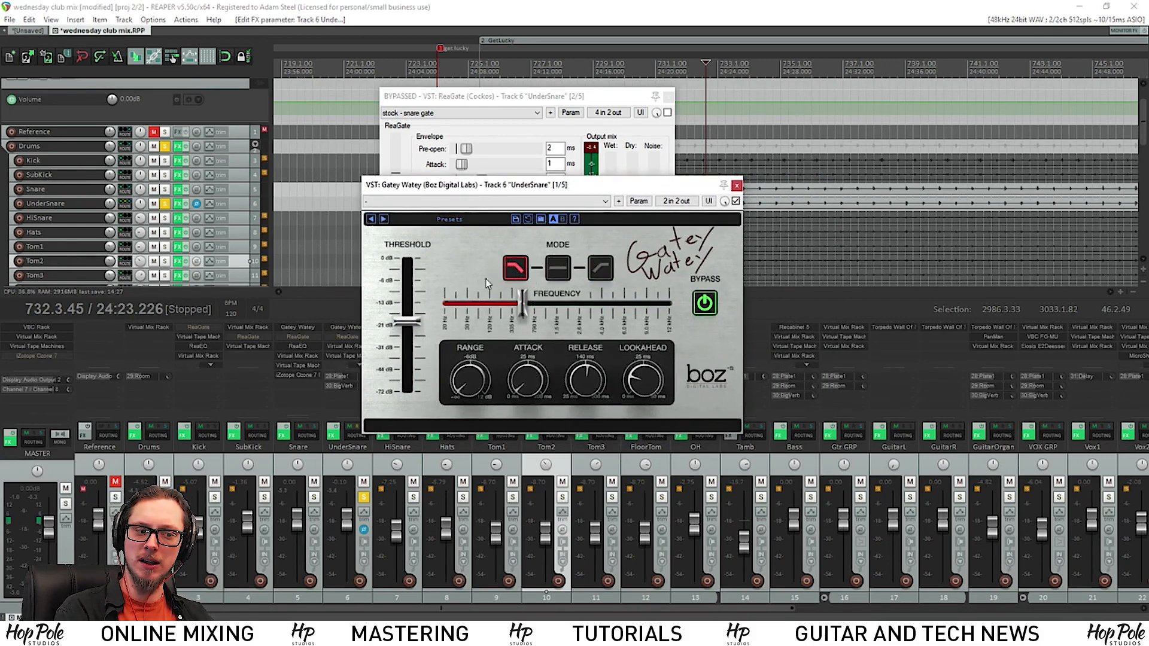
pyautogui.press('space')
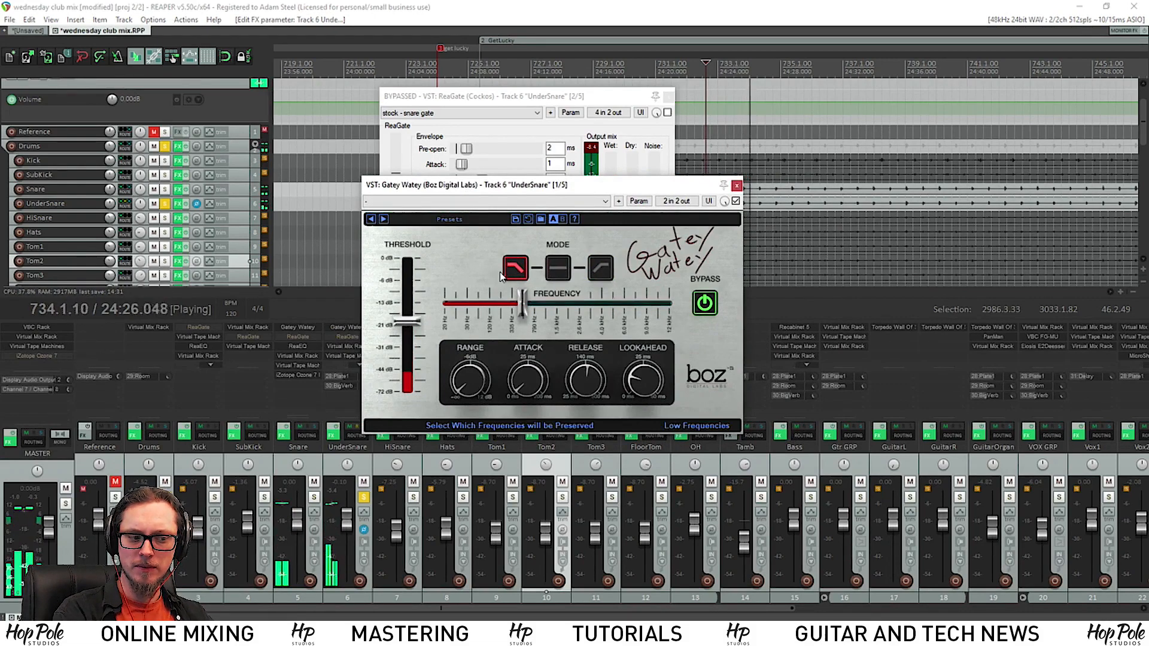
pyautogui.press('space')
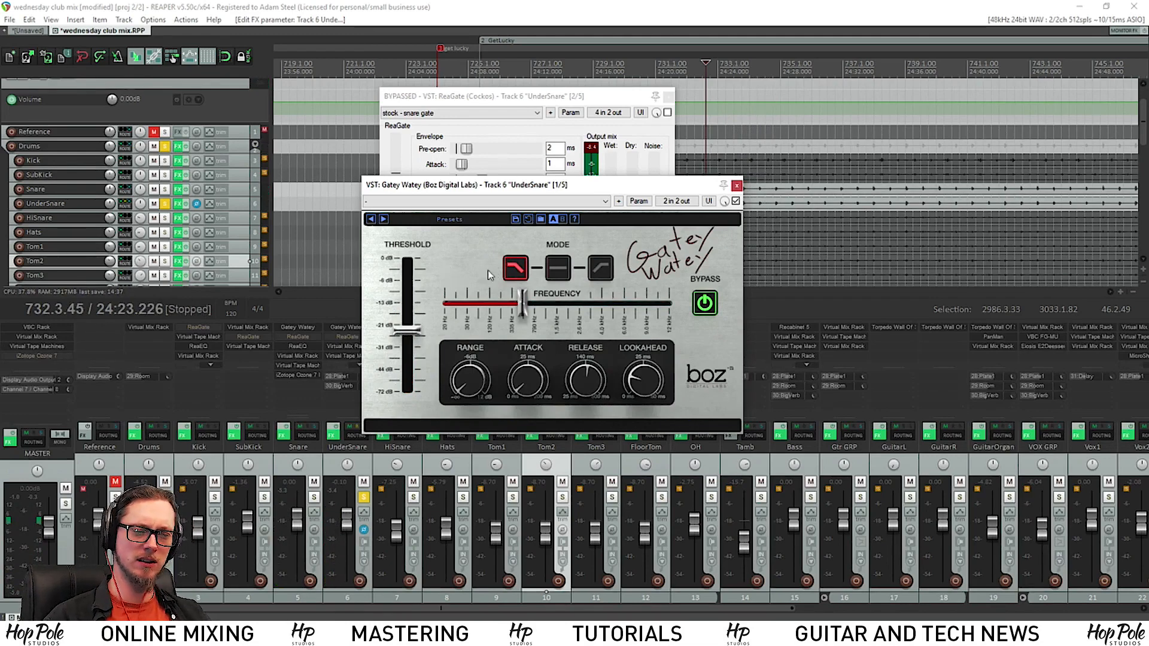
# - Switch the UnderSnare's Gatey Watey to preserve high frequencies and play the soloed track
pyautogui.click(604, 268)
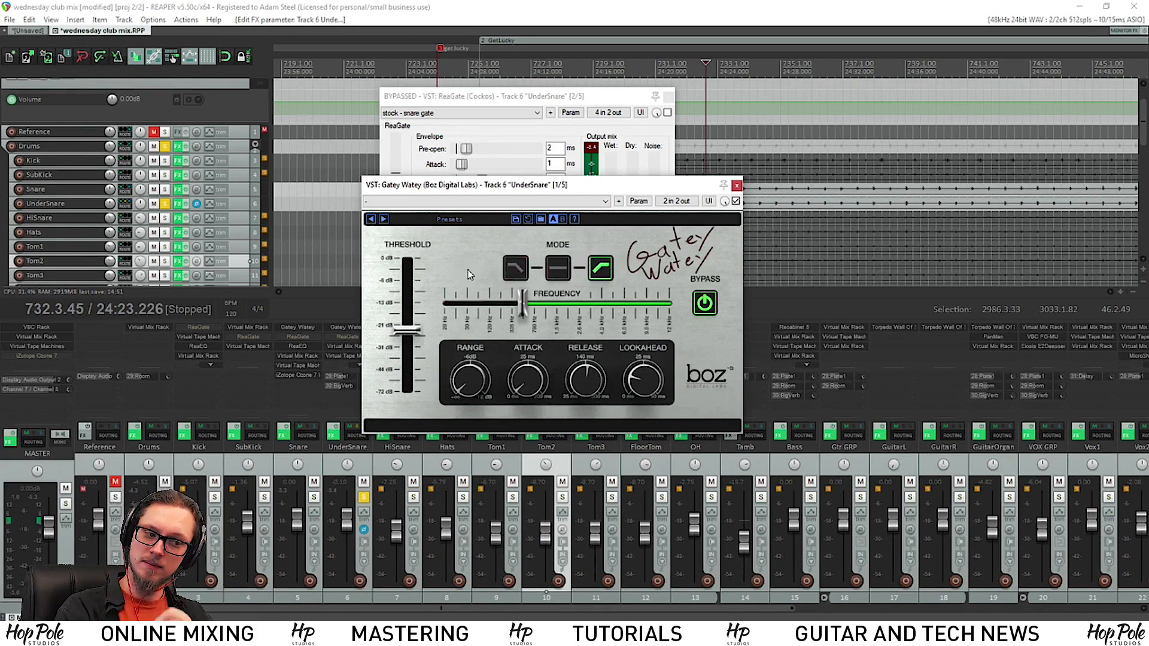
pyautogui.press('space')
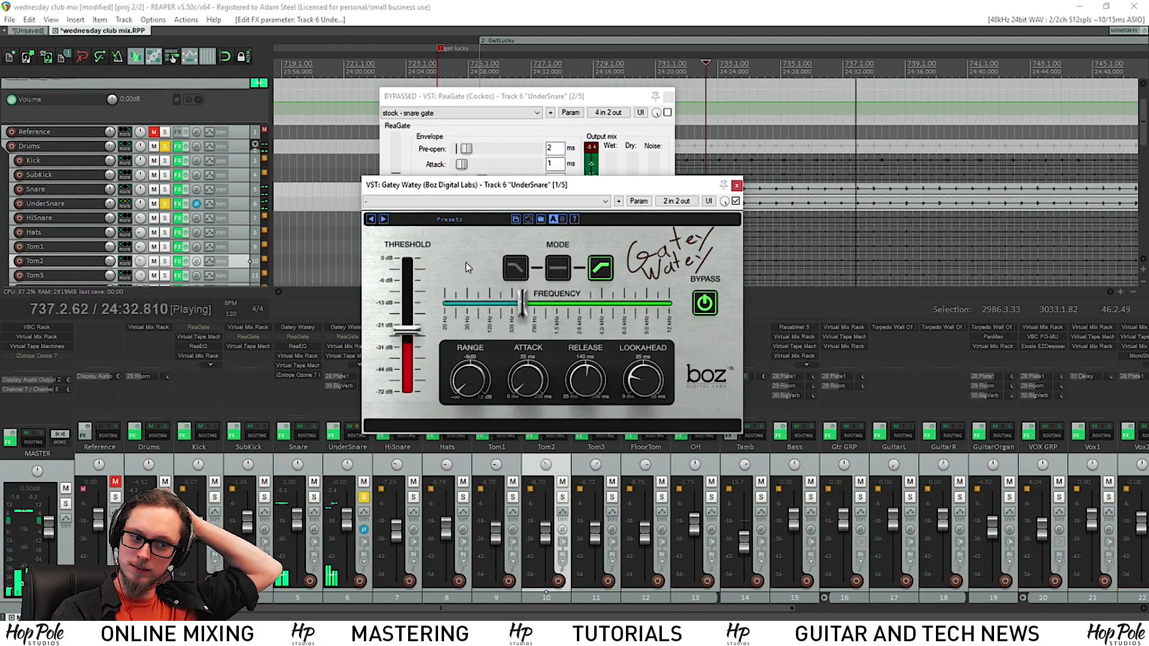
pyautogui.press('space')
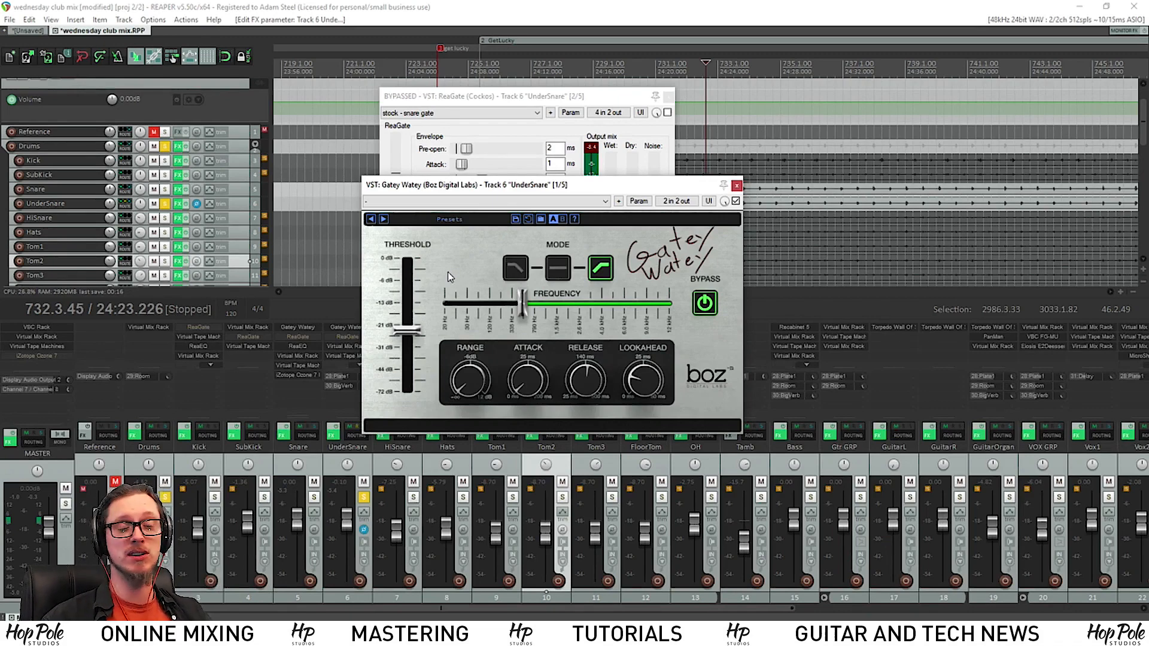
# - Solo the Snare track together with UnderSnare and play both with Gatey Watey active
pyautogui.click(313, 498)
pyautogui.press('space')
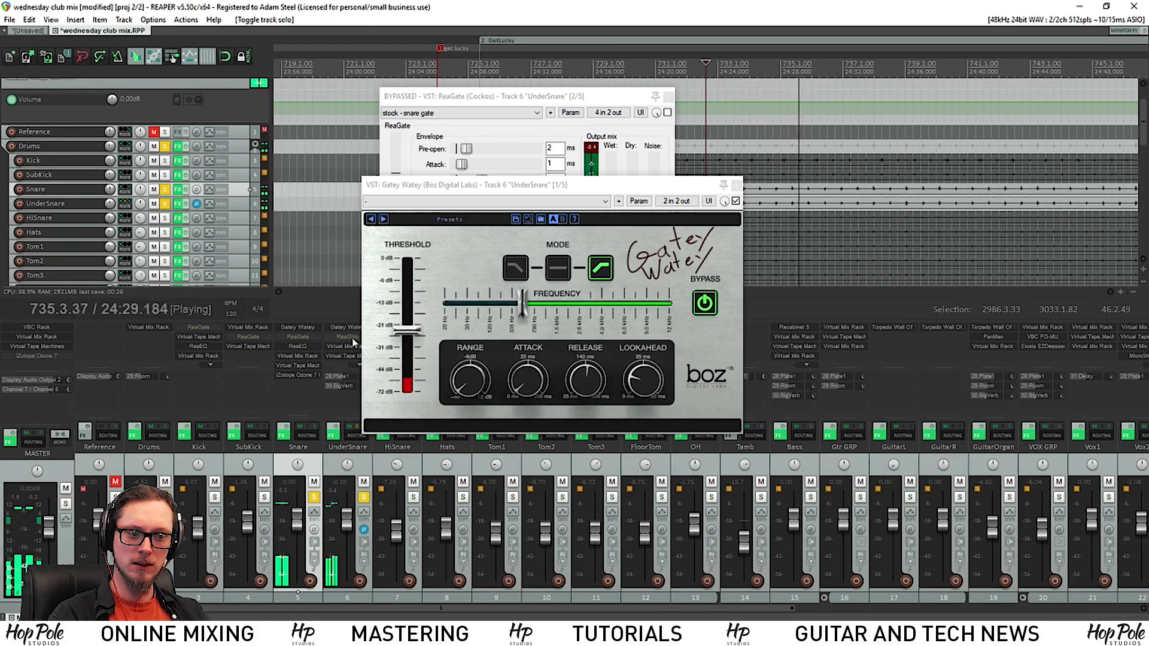
pyautogui.press('space')
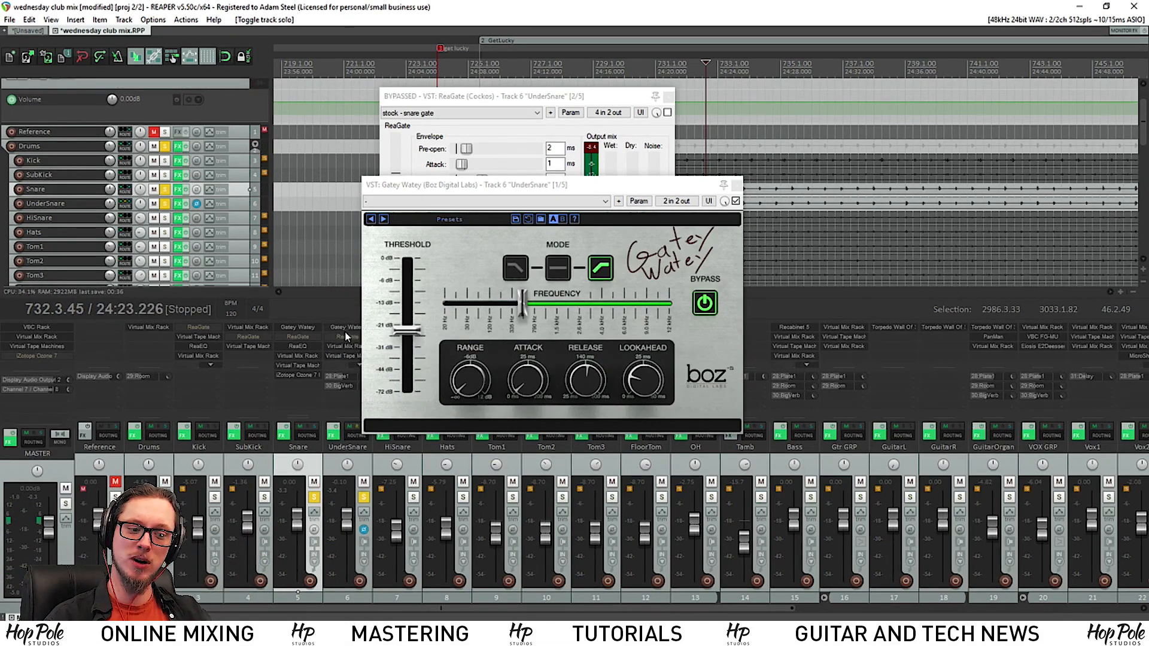
# - Compare Gatey Watey off and on for Snare and UnderSnare together, and close both UnderSnare plugin windows
pyautogui.keyDown('shift'); pyautogui.click(345, 331); pyautogui.keyUp('shift')
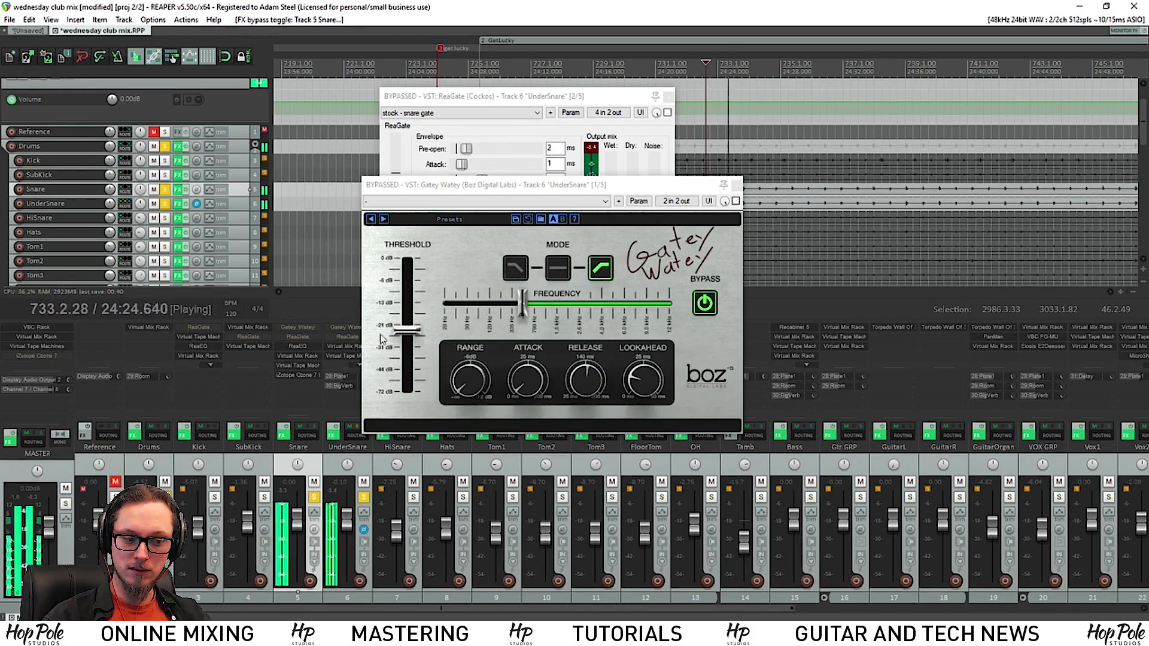
pyautogui.press('space')
pyautogui.keyDown('shift'); pyautogui.click(335, 326); pyautogui.keyUp('shift')
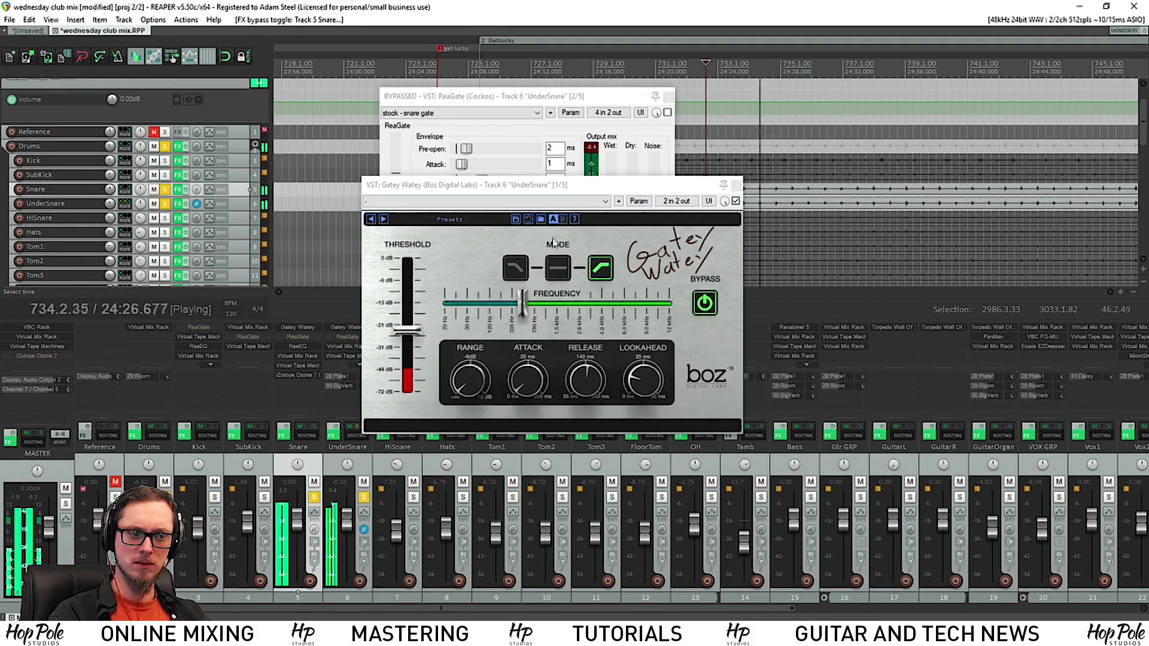
pyautogui.press('space')
pyautogui.click(736, 185)
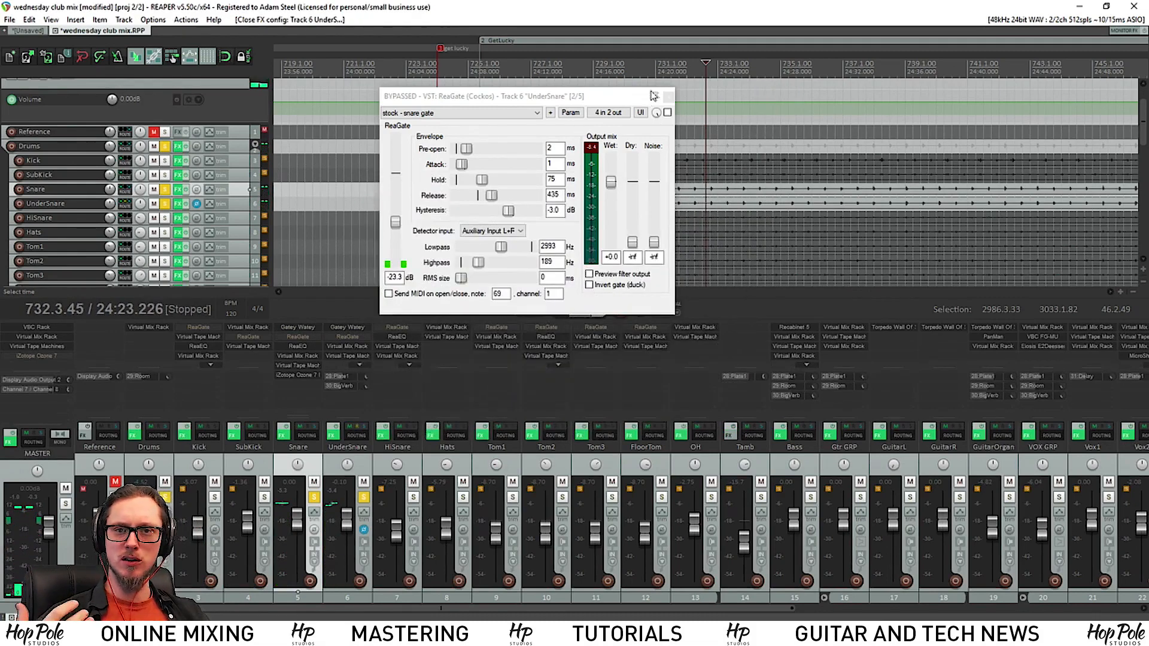
pyautogui.click(669, 97)
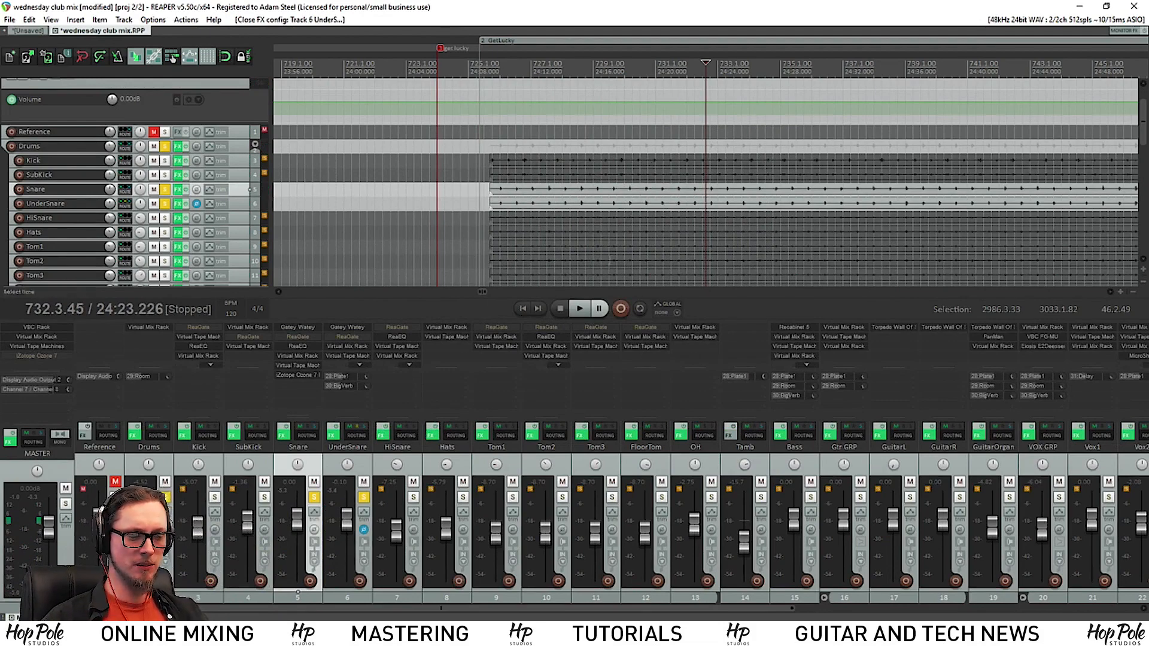
# - Unsolo the Snare and UnderSnare tracks and play the whole drum group
pyautogui.scroll(-3, 759, 210)
pyautogui.scroll(-3, 647, 204)
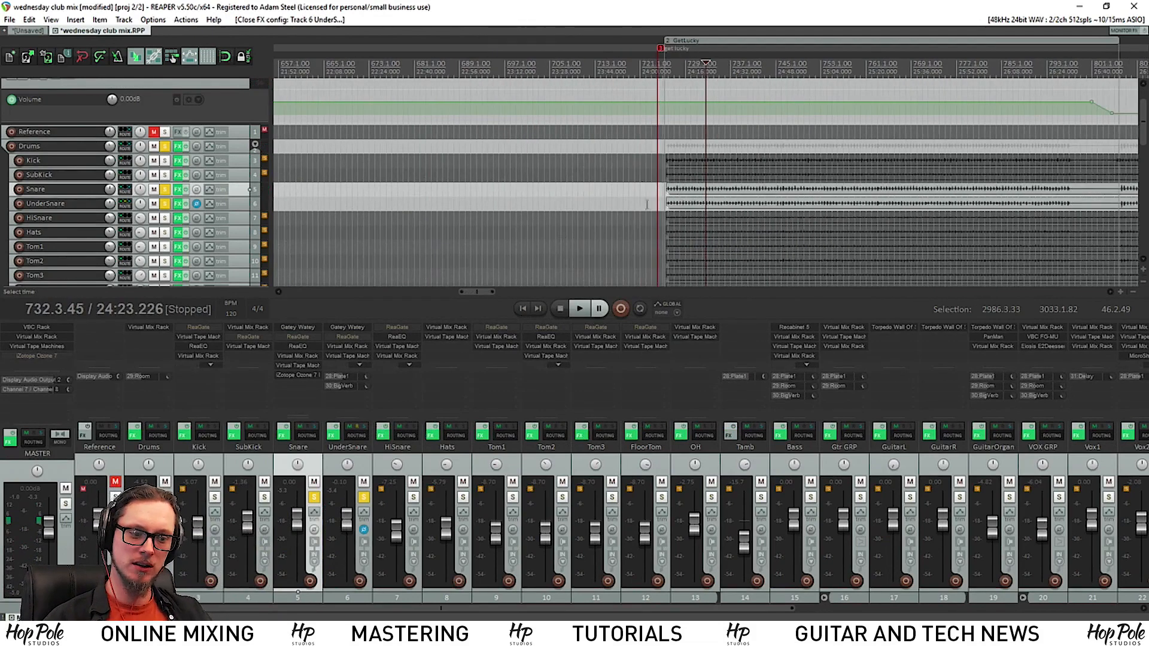
pyautogui.click(364, 497)
pyautogui.click(314, 497)
pyautogui.press('space')
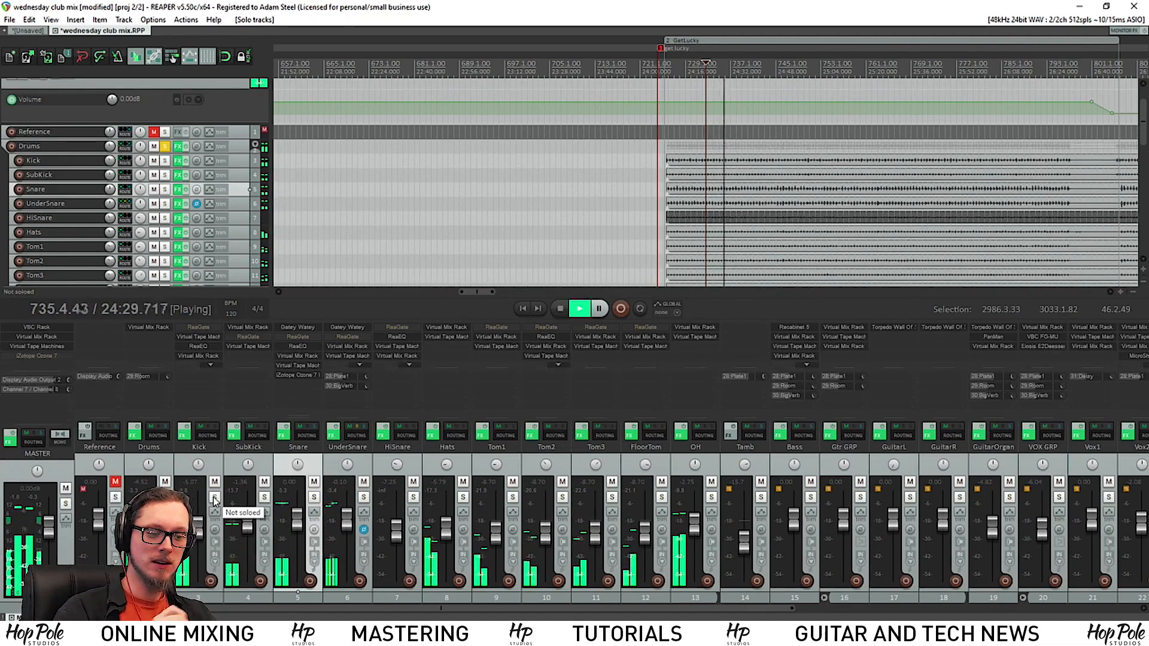
pyautogui.press('space')
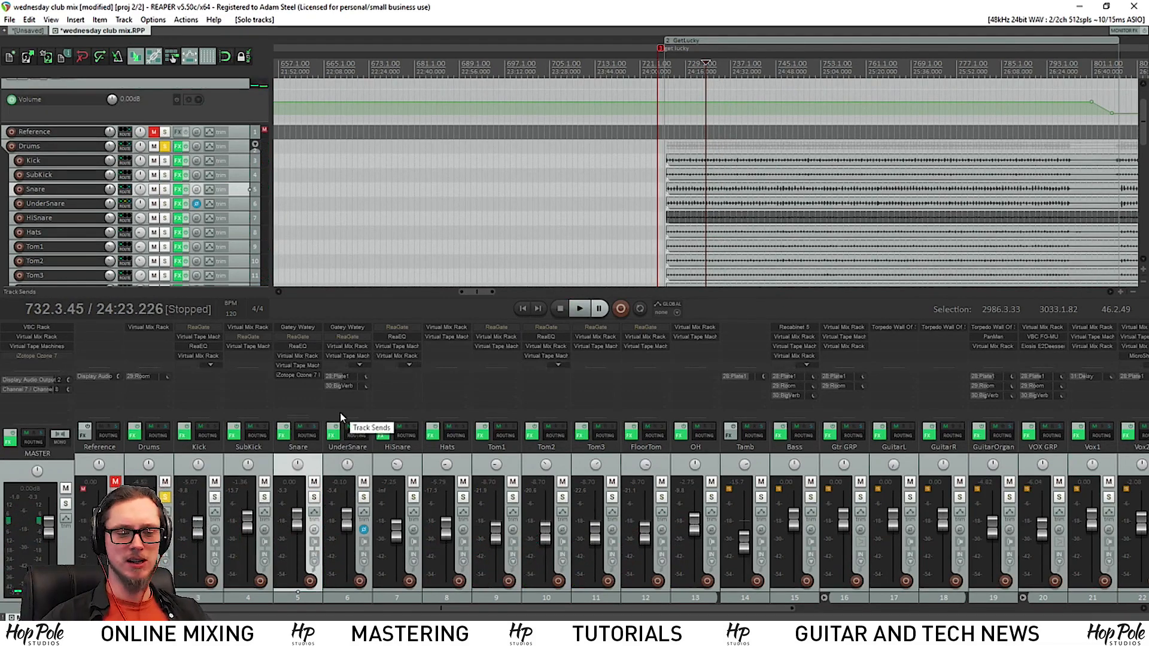
# - Solo the Kick track and play it without gating
pyautogui.click(215, 498)
pyautogui.press('space')
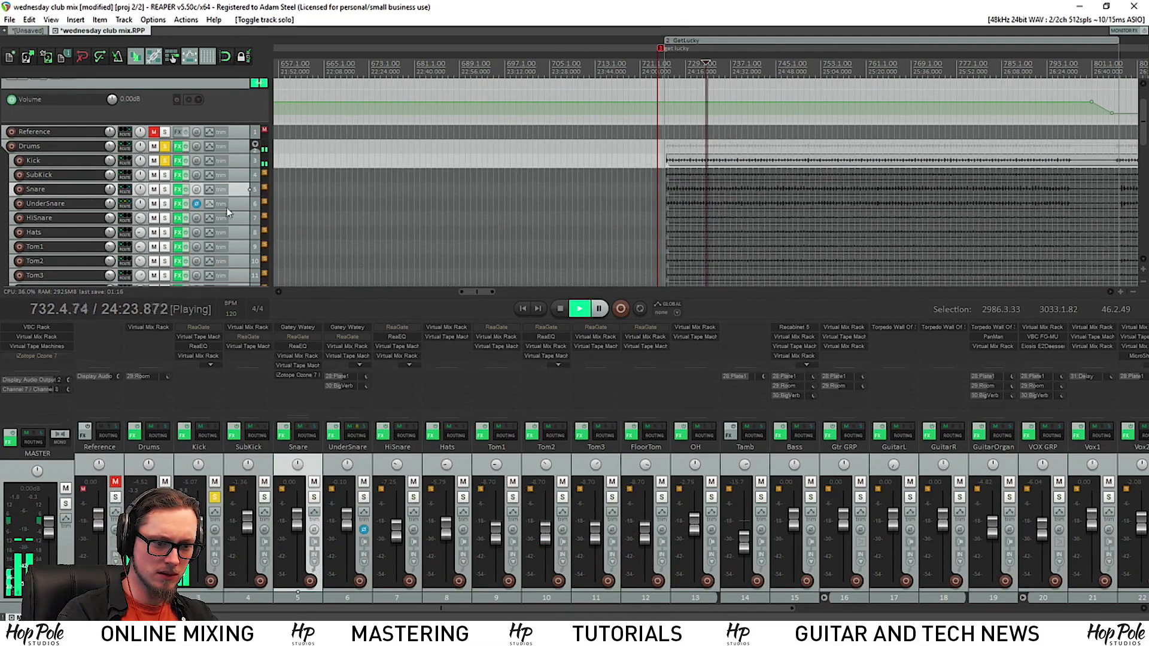
pyautogui.press('space')
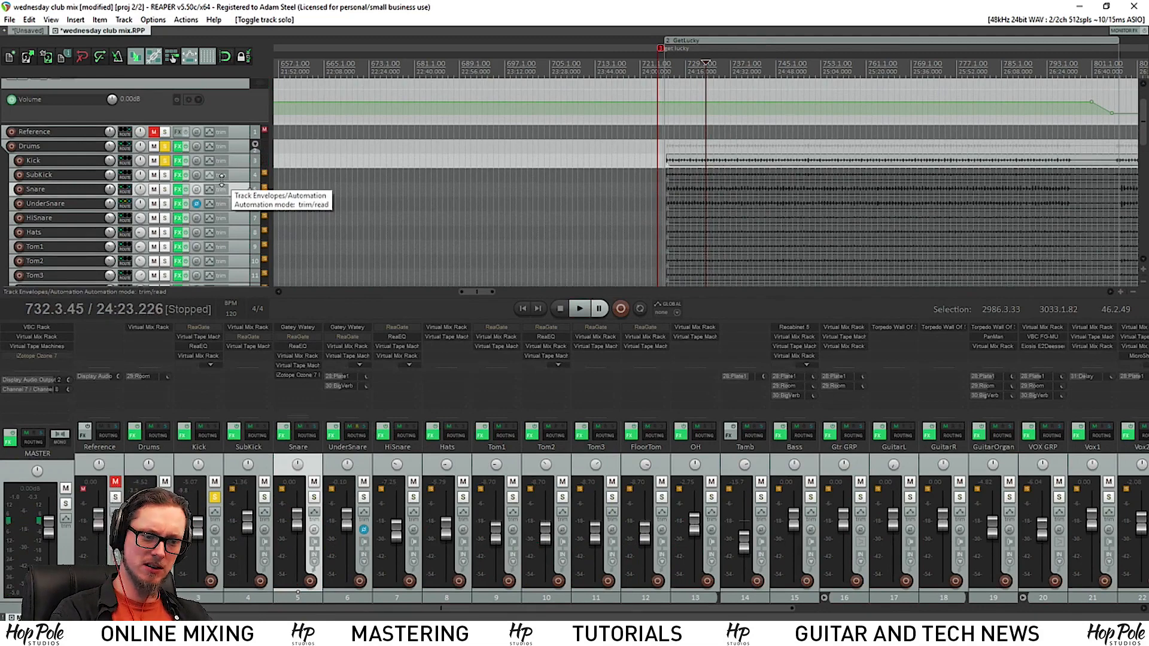
# - Enable ReaGate on the Kick track, audition the soloed kick, and bypass the gate again
pyautogui.keyDown('shift'); pyautogui.click(202, 327); pyautogui.keyUp('shift')
pyautogui.press('space')
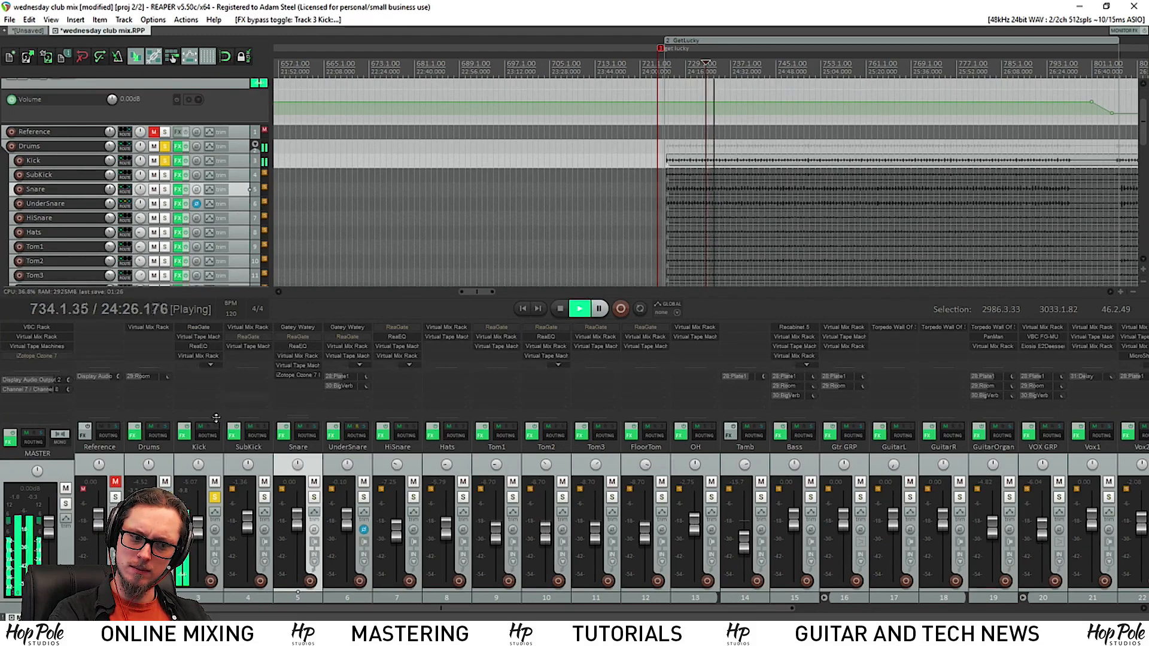
pyautogui.scroll(3, 202, 534)
pyautogui.scroll(-1, 202, 534)
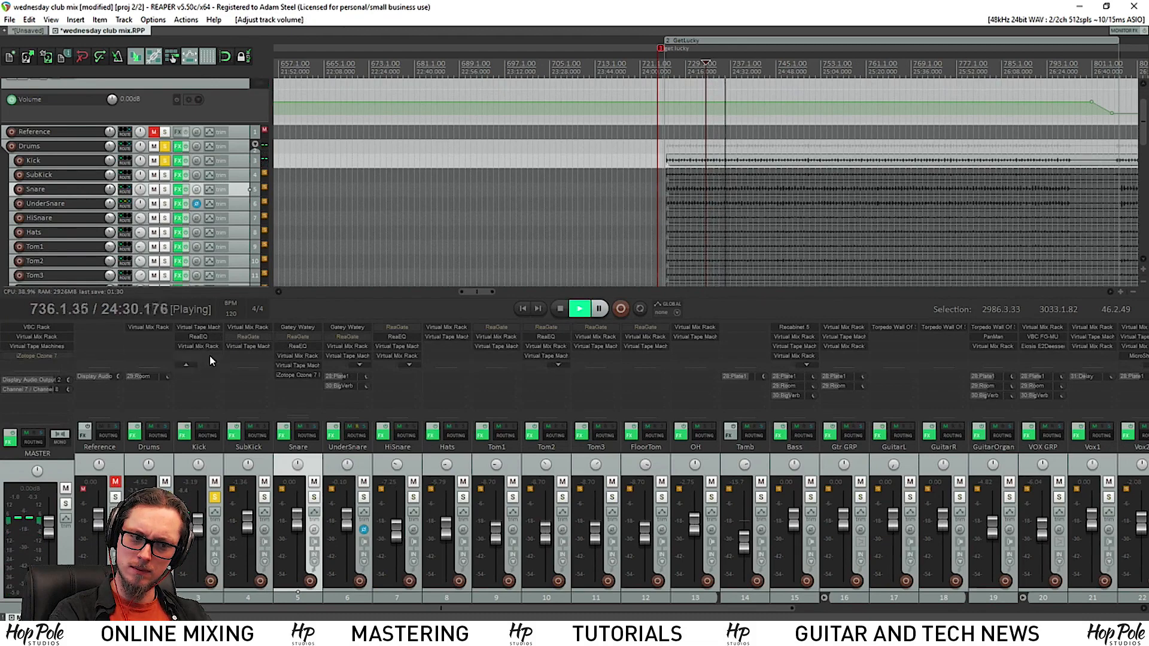
pyautogui.scroll(1, 208, 355)
pyautogui.press('space')
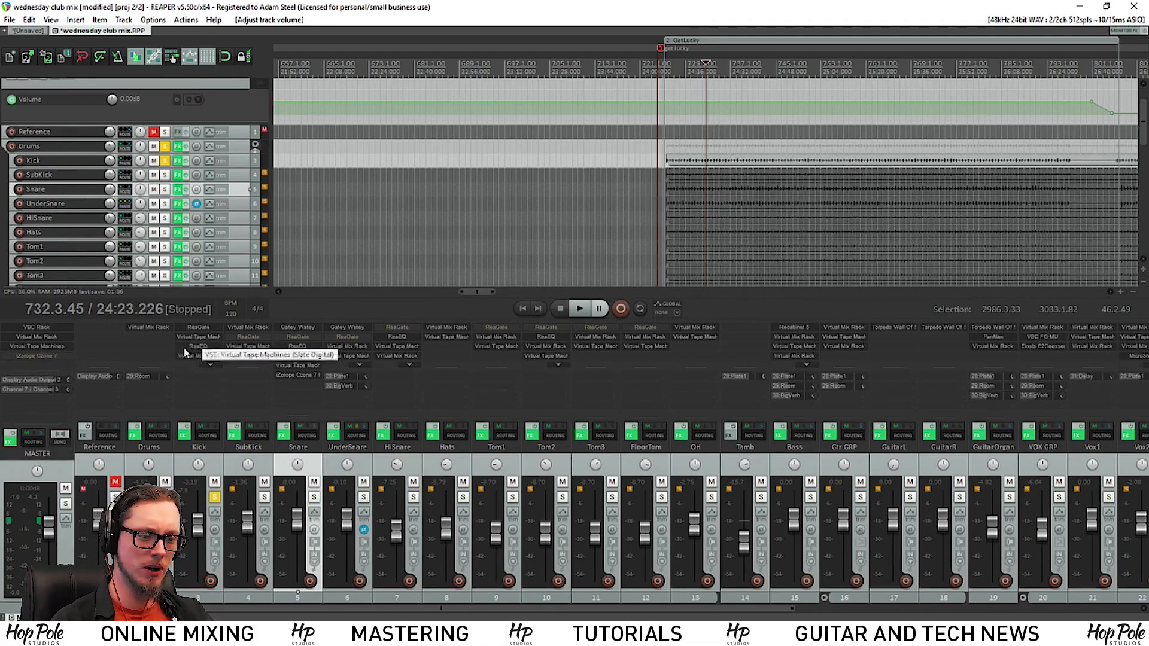
pyautogui.keyDown('shift'); pyautogui.click(197, 328); pyautogui.keyUp('shift')
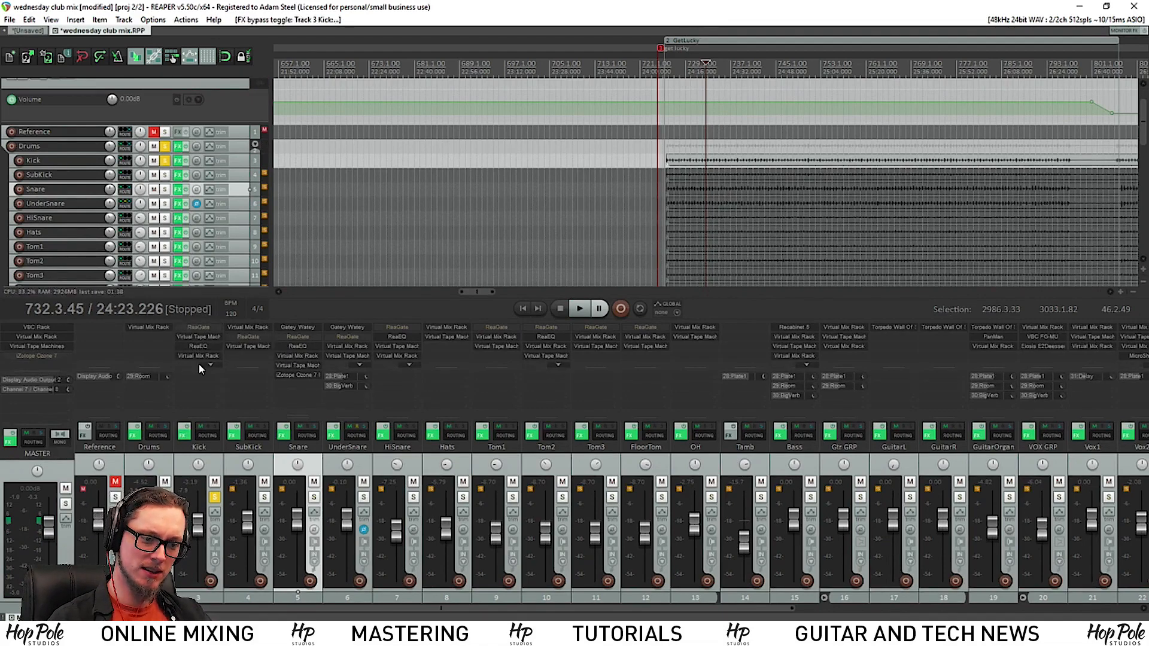
# - Copy Gatey Watey to the start of the Kick track's effects, load the Kick DeBleed preset and play the soloed kick
pyautogui.moveTo(214, 328)
pyautogui.mouseDown()
pyautogui.moveTo(271, 326)
pyautogui.moveTo(195, 328)
pyautogui.mouseUp()
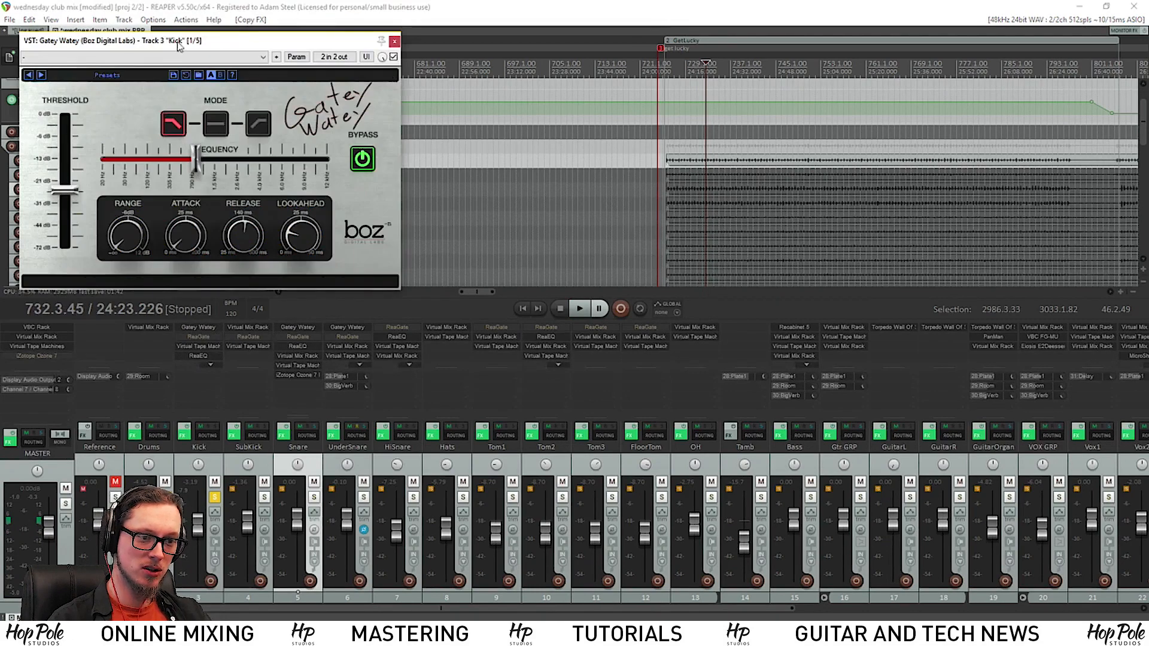
pyautogui.moveTo(178, 43); pyautogui.dragTo(284, 107)
pyautogui.click(213, 139)
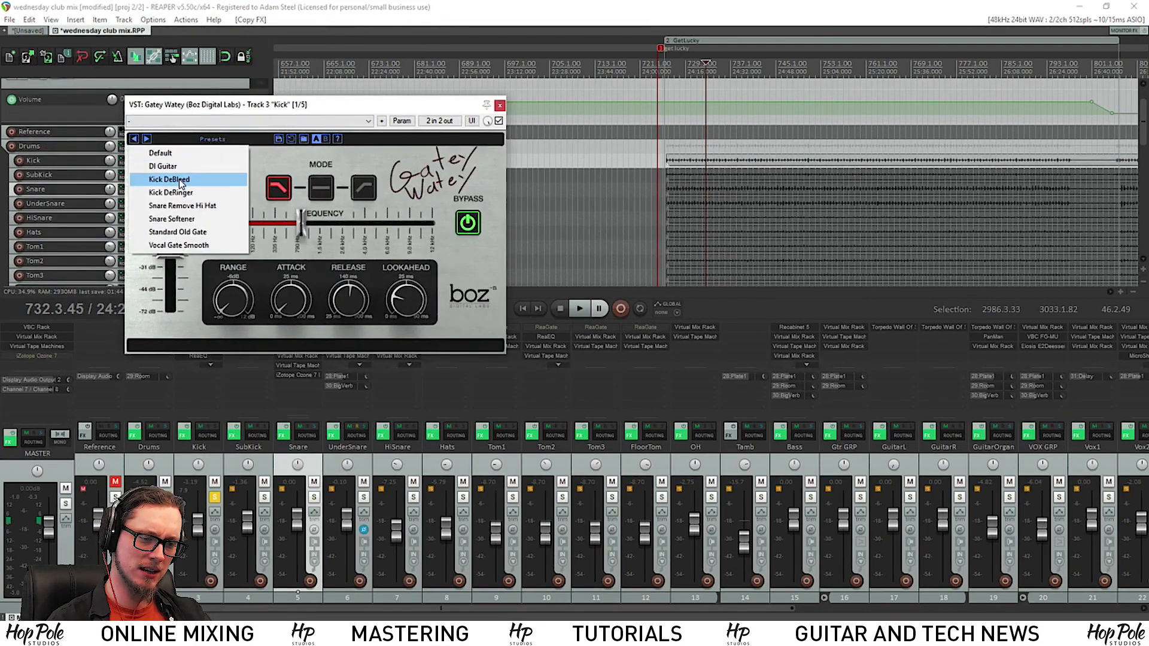
pyautogui.click(169, 179)
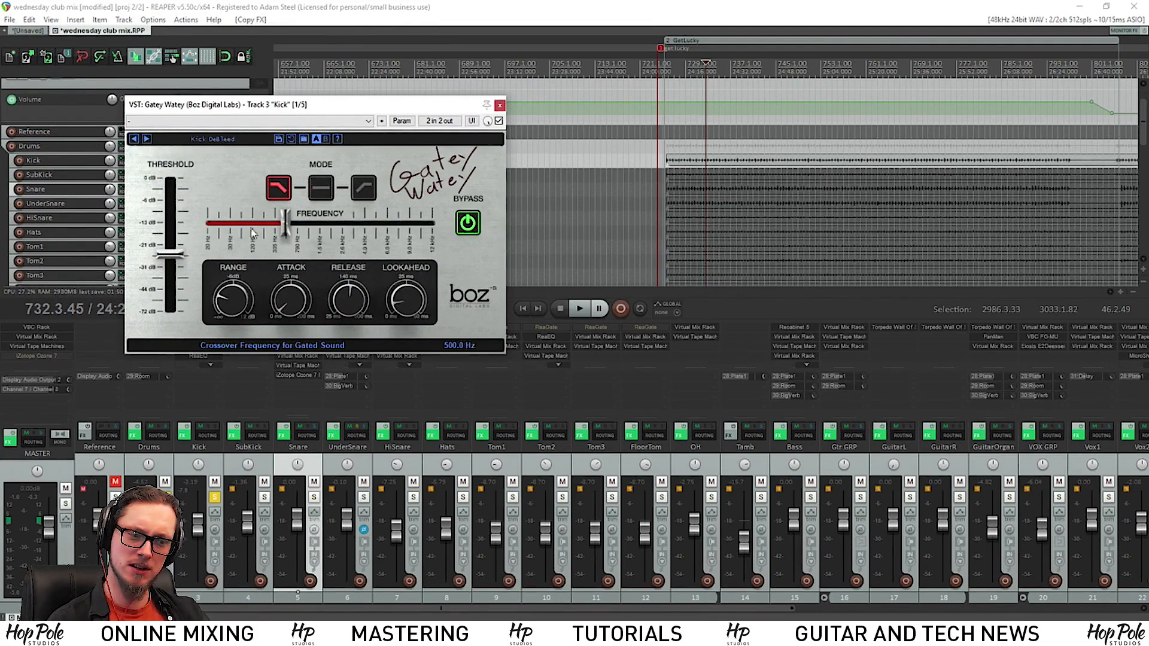
pyautogui.press('space')
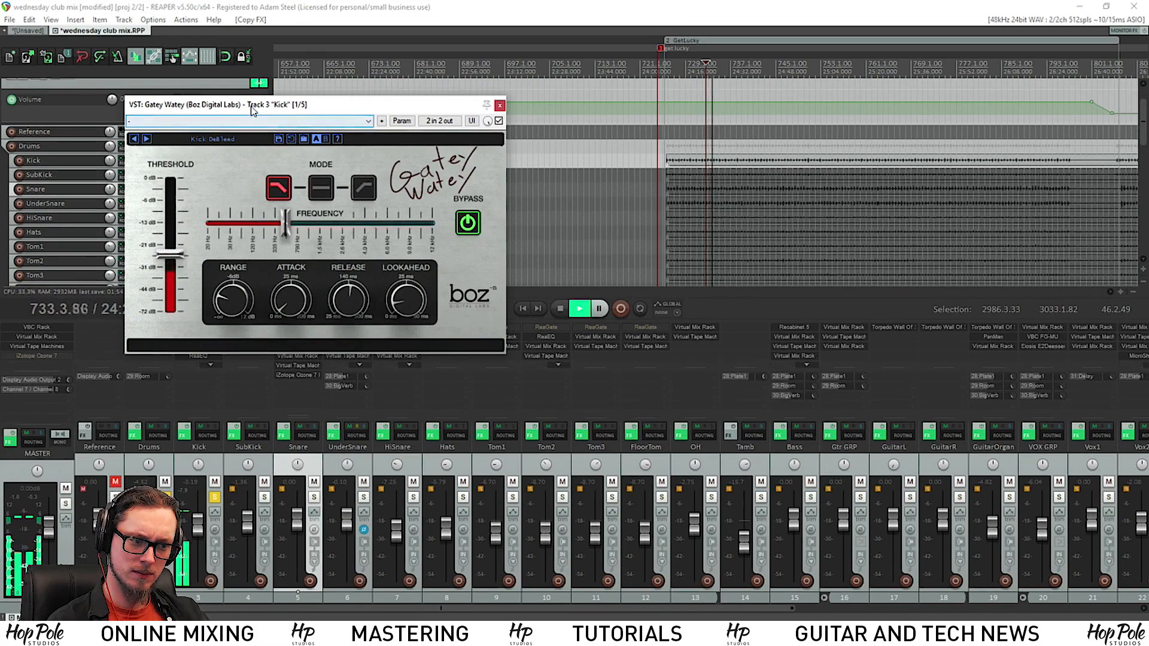
pyautogui.moveTo(264, 104); pyautogui.dragTo(290, 151)
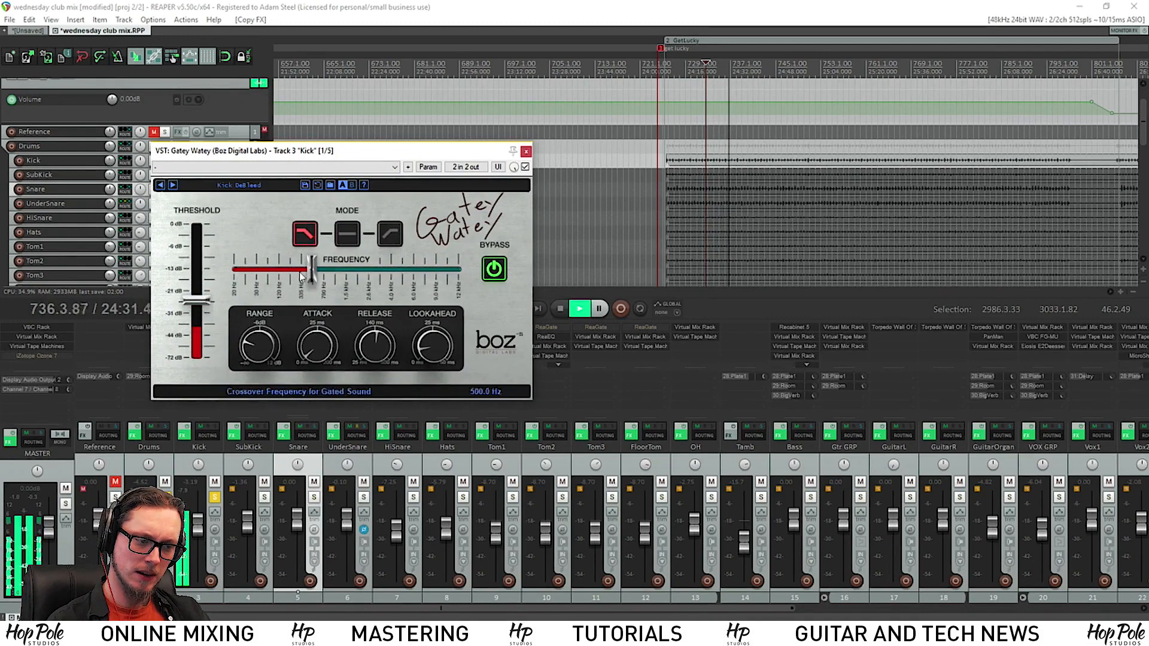
# - Switch the kick gate to high-frequency mode with a slightly lower threshold and a 75.7 ms release, and compare it with full-range mode
pyautogui.click(390, 237)
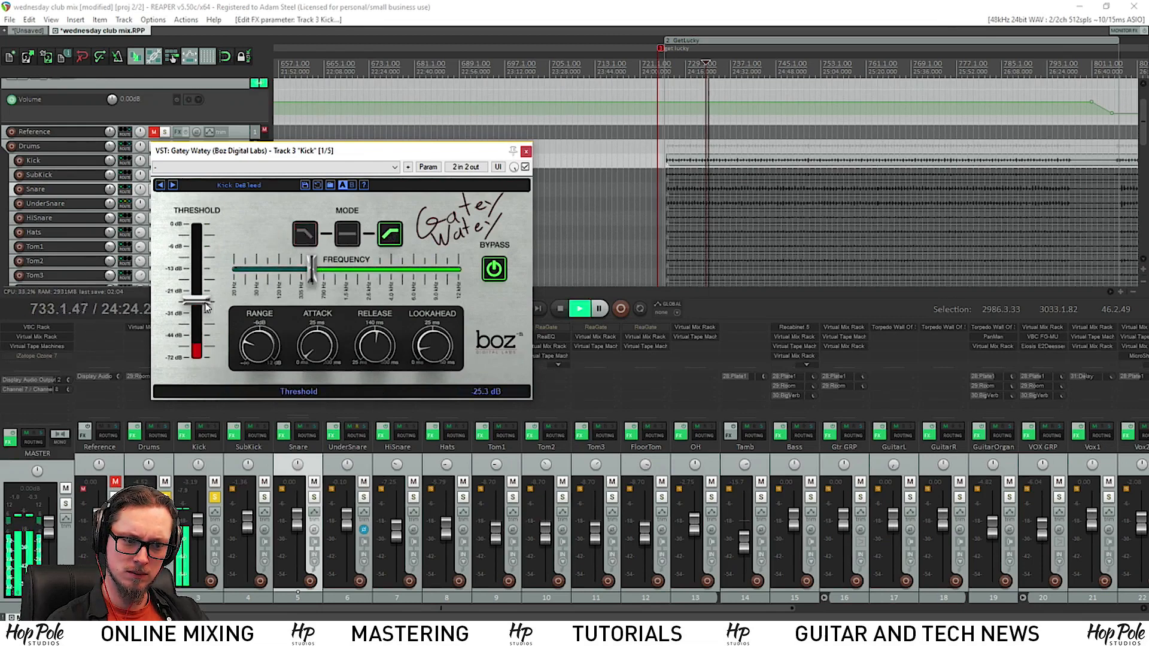
pyautogui.moveTo(203, 309); pyautogui.dragTo(204, 318)
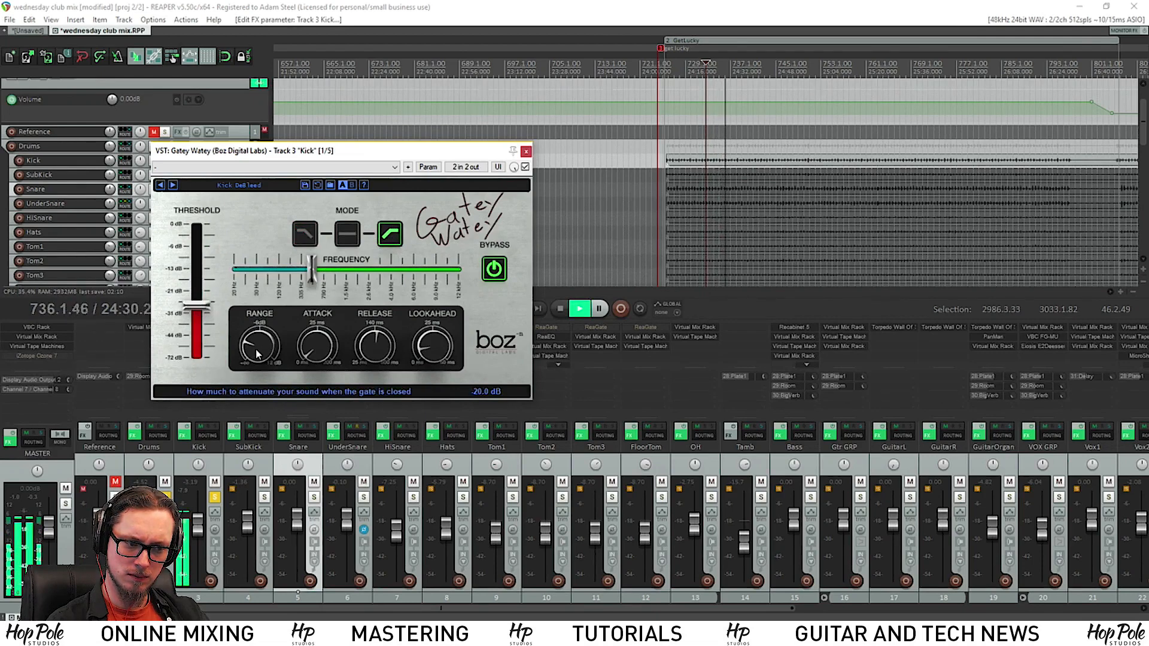
pyautogui.click(346, 240)
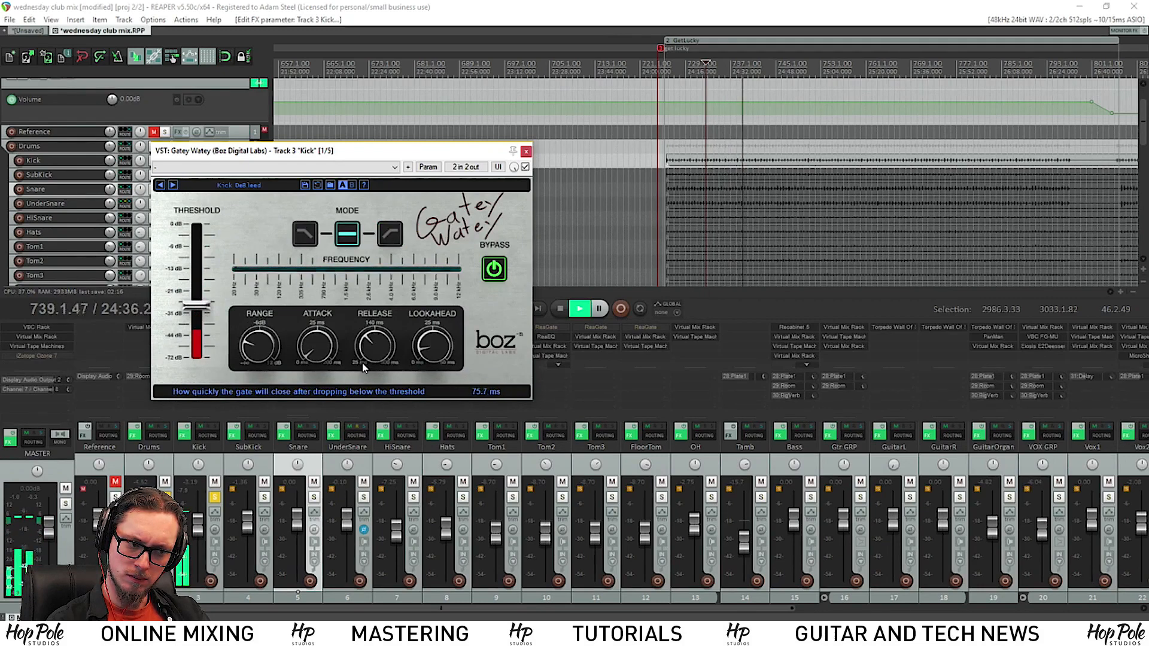
pyautogui.click(389, 233)
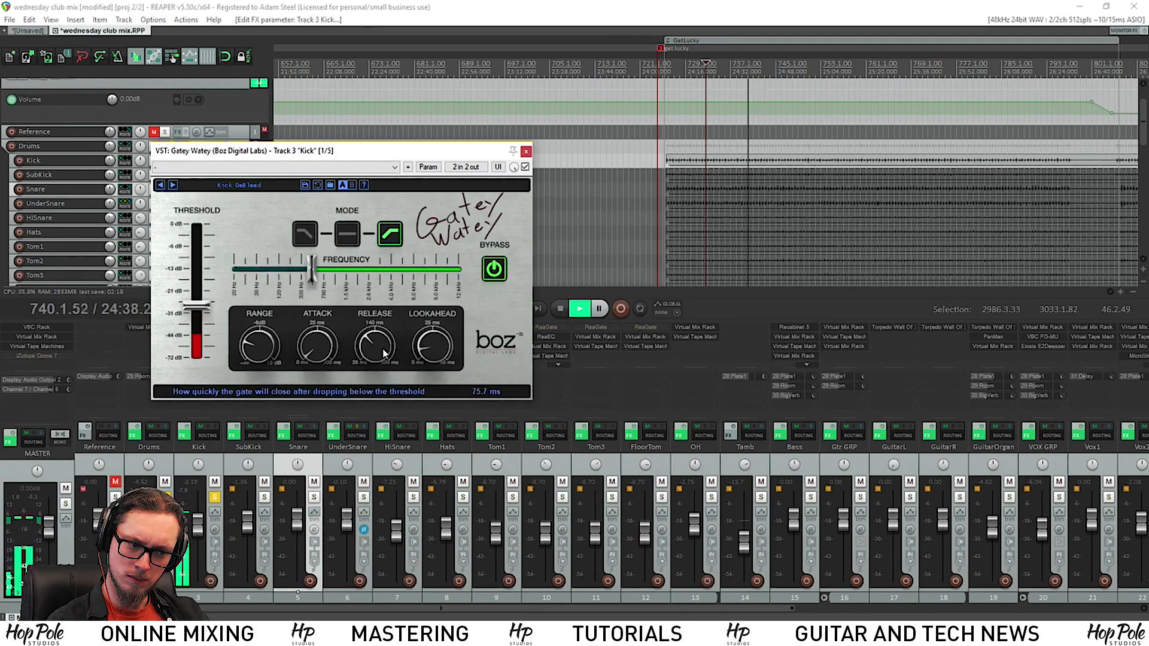
# - Load the Kick DeRinger preset in the Kick track's Gatey Watey and listen to the soloed kick
pyautogui.click(239, 185)
pyautogui.click(223, 239)
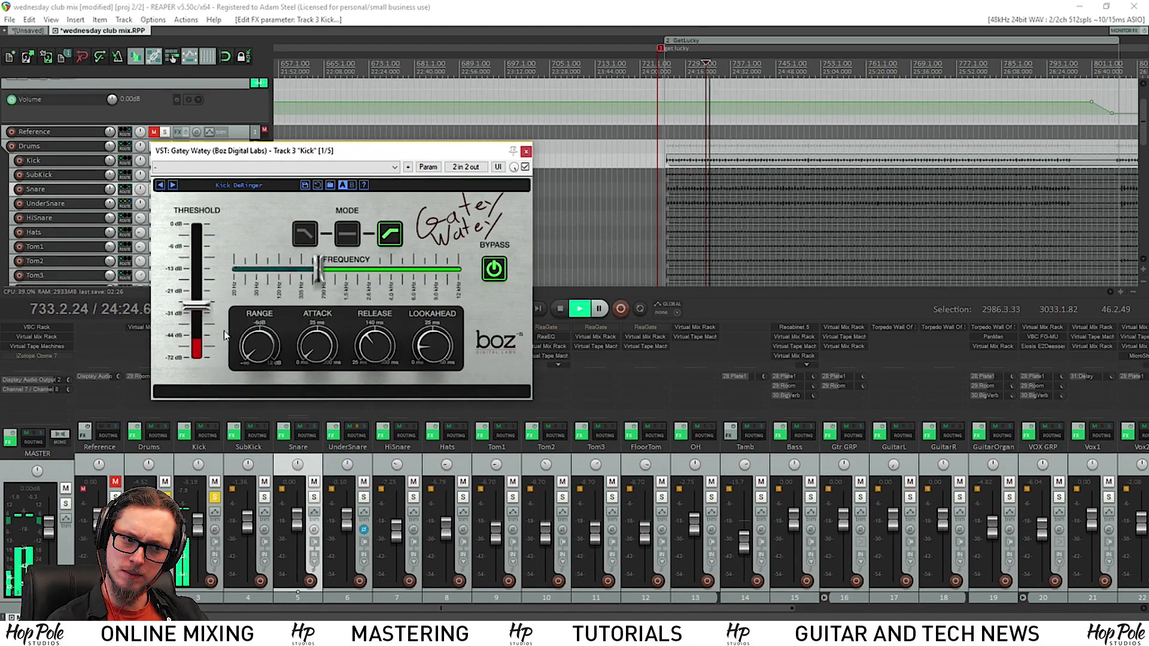
pyautogui.moveTo(277, 148); pyautogui.dragTo(307, 145)
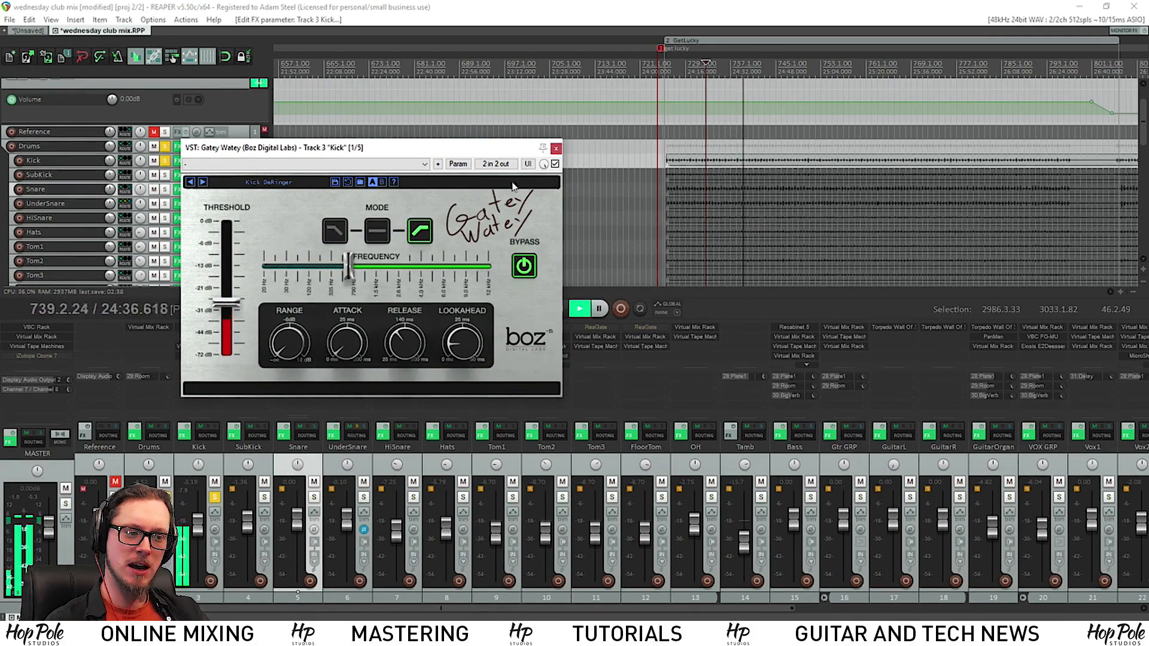
# - Compare the soloed kick with Gatey Watey off and on, and raise the gate's threshold slightly
pyautogui.press('space')
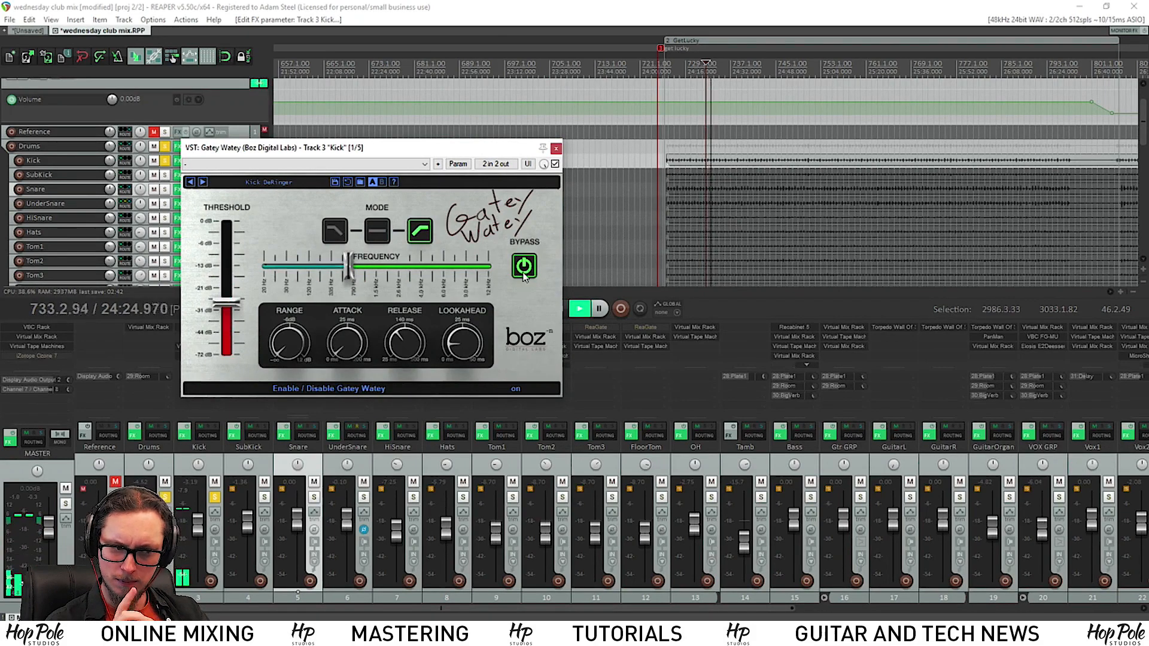
pyautogui.click(525, 269)
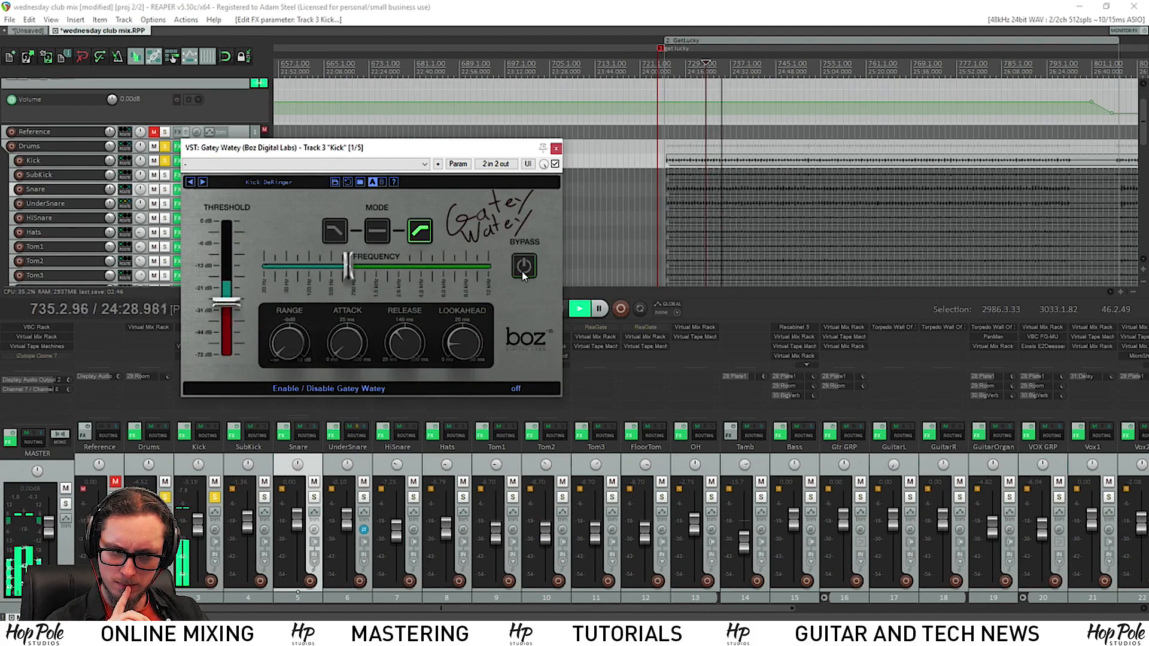
pyautogui.click(524, 271)
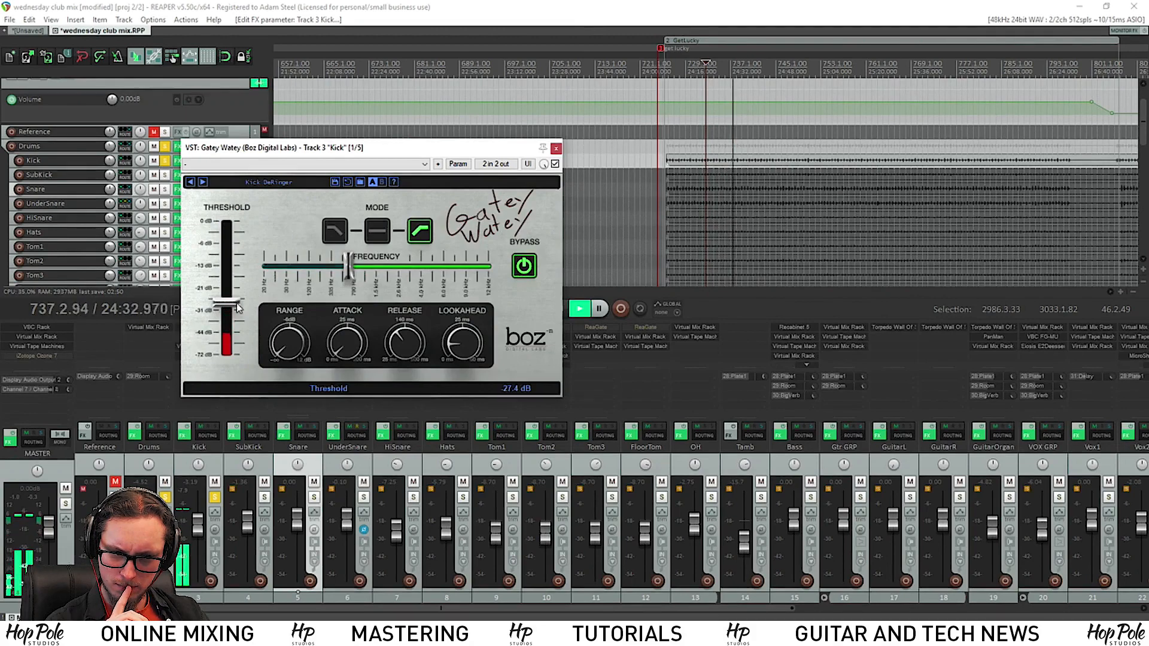
pyautogui.moveTo(234, 309); pyautogui.dragTo(234, 302)
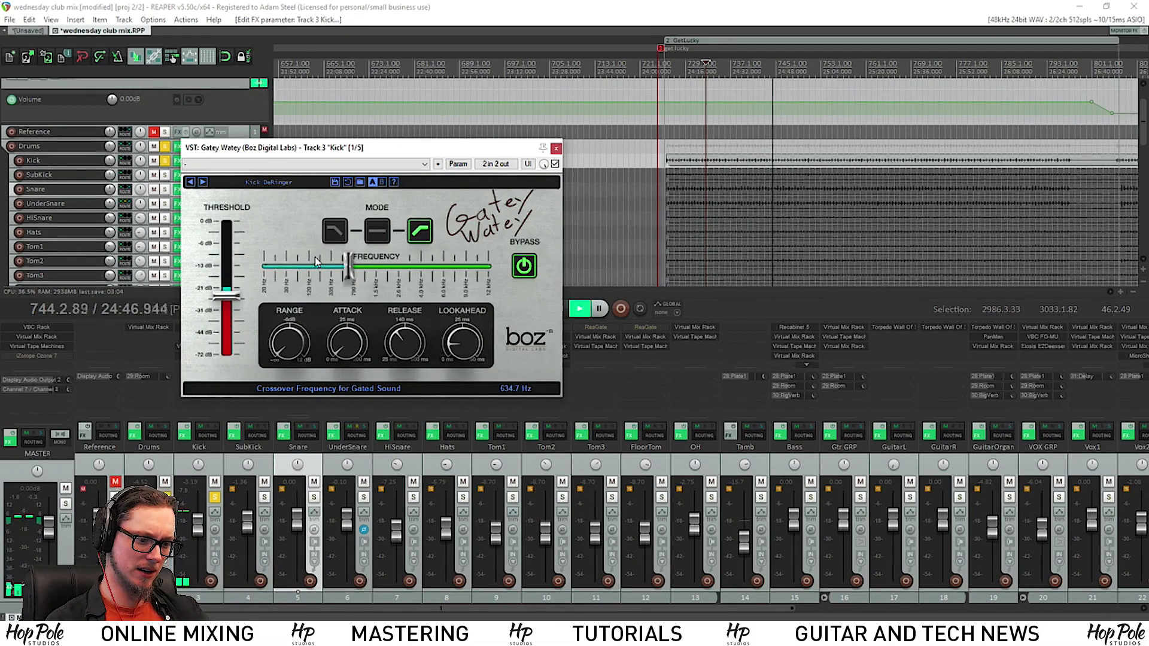
# - Solo the SubKick track in place of the Kick, listen briefly and stop playback
pyautogui.click(264, 498)
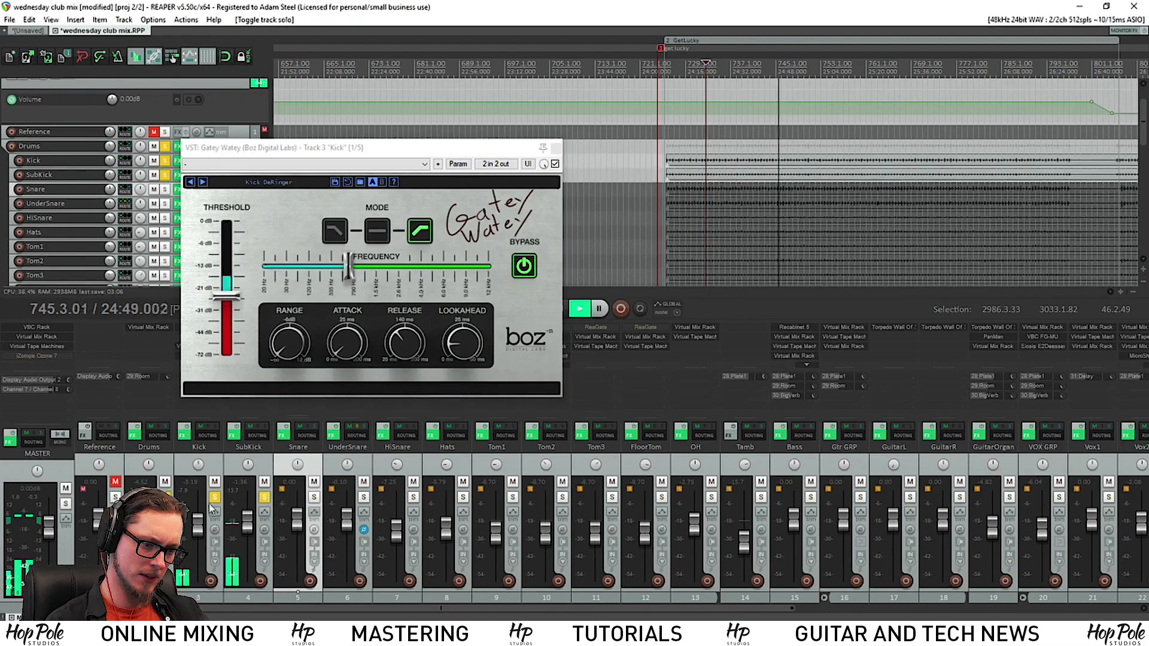
pyautogui.click(214, 498)
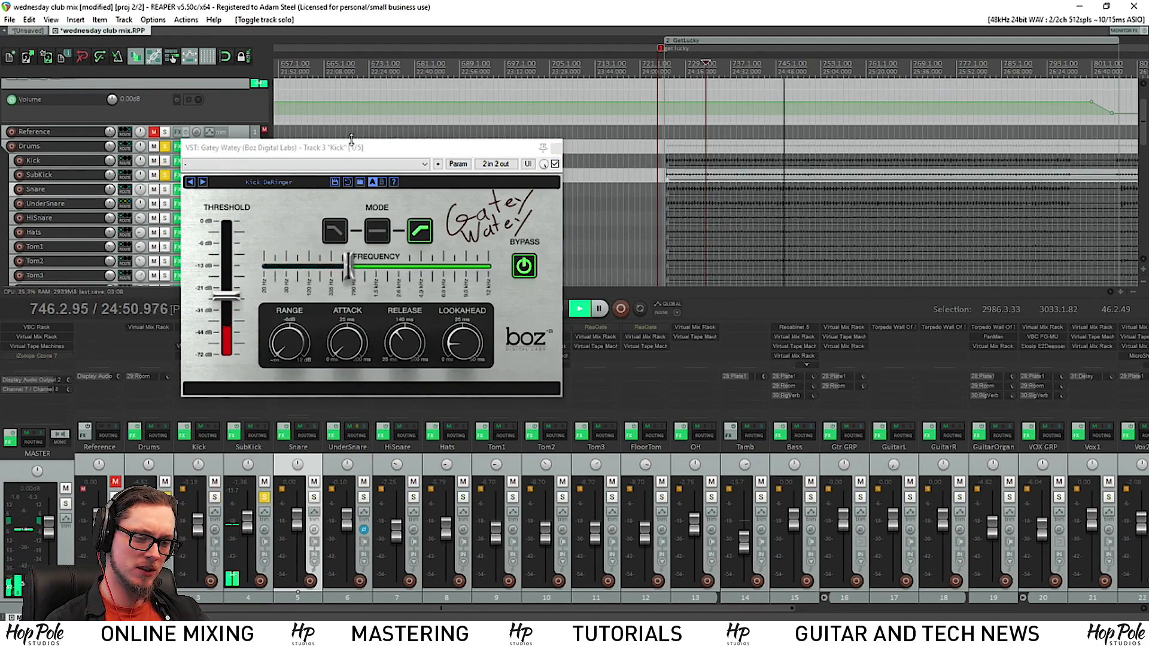
pyautogui.moveTo(351, 144); pyautogui.dragTo(568, 117)
pyautogui.press('space')
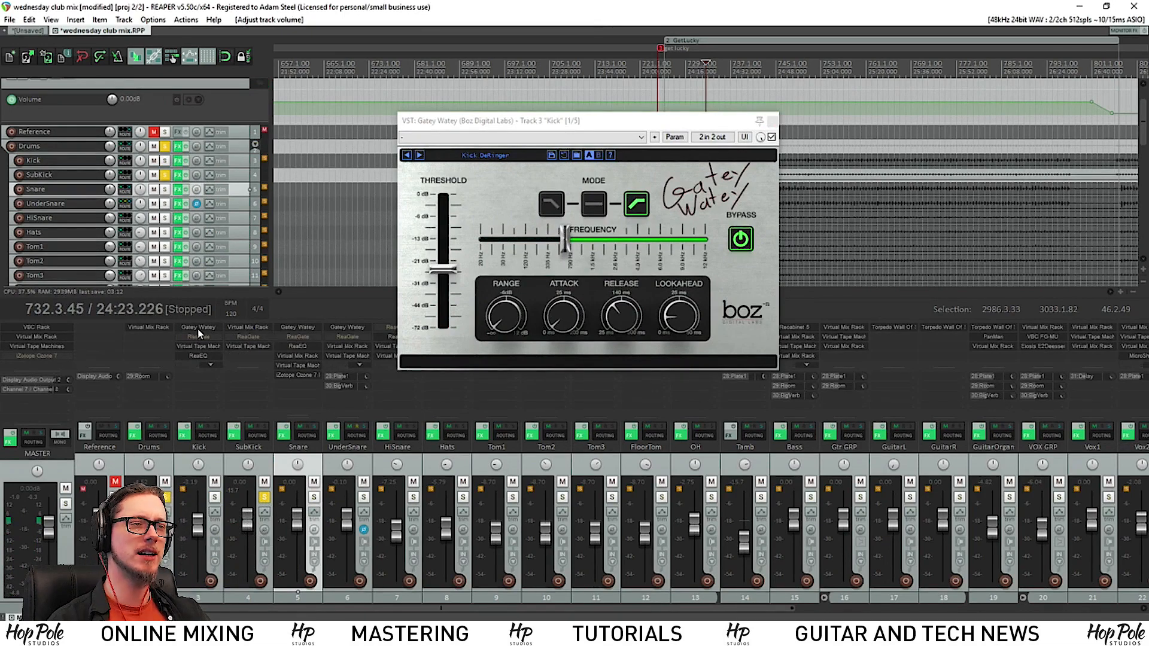
# - Copy Gatey Watey from the Kick track to the start of the SubKick's effects and play the soloed SubKick
pyautogui.moveTo(199, 328); pyautogui.dragTo(245, 329)
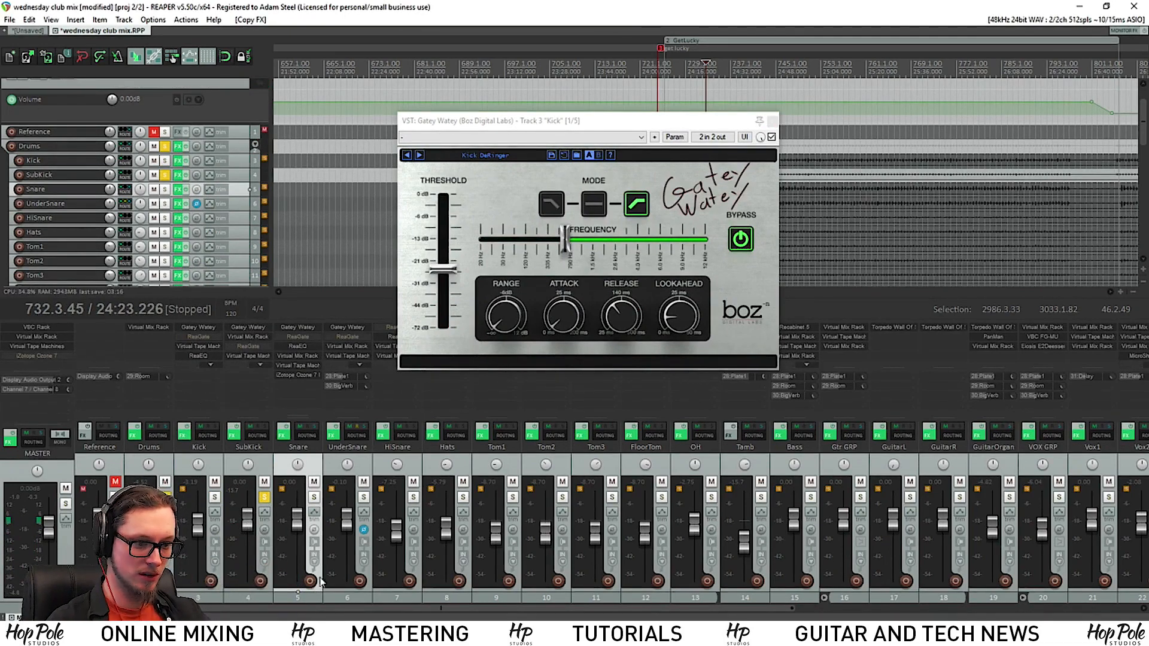
pyautogui.press('space')
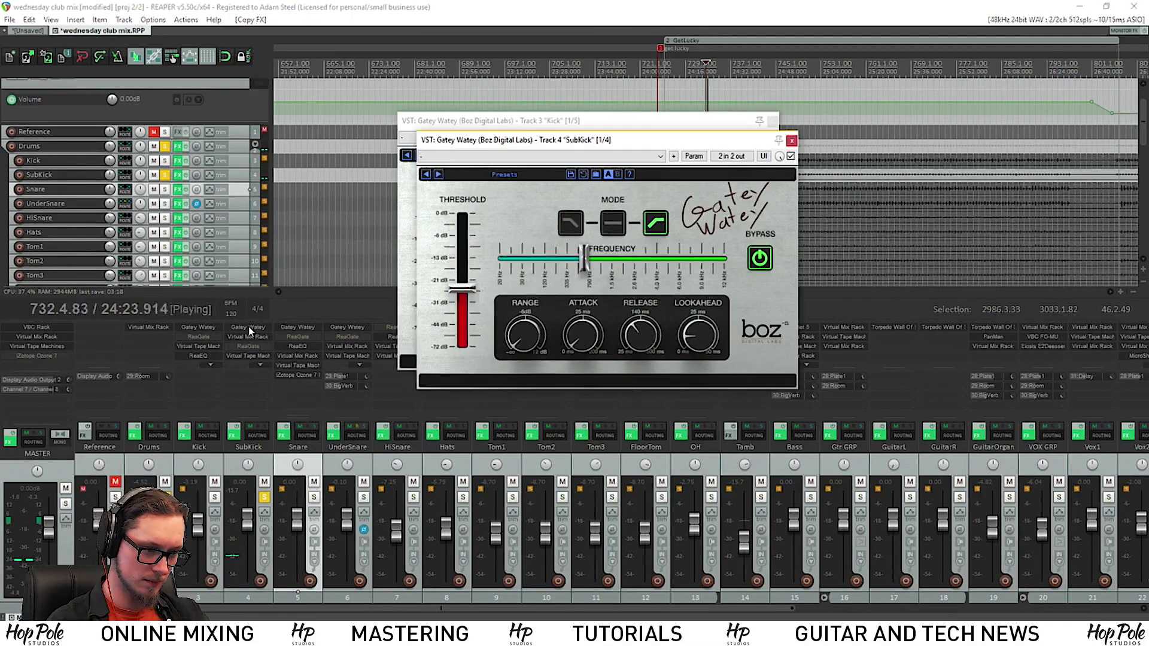
pyautogui.click(251, 328)
# - Compare the soloed SubKick with Gatey Watey off and on, replaying from an earlier point at about bar 729
pyautogui.click(760, 258)
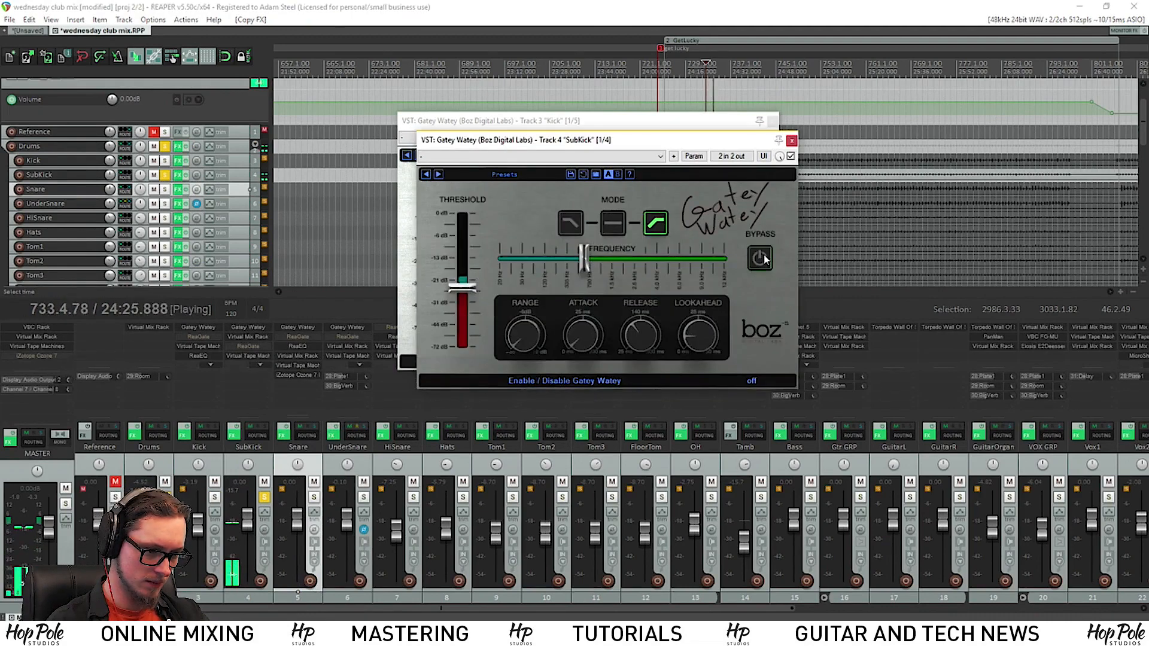
pyautogui.press('space')
pyautogui.click(690, 64)
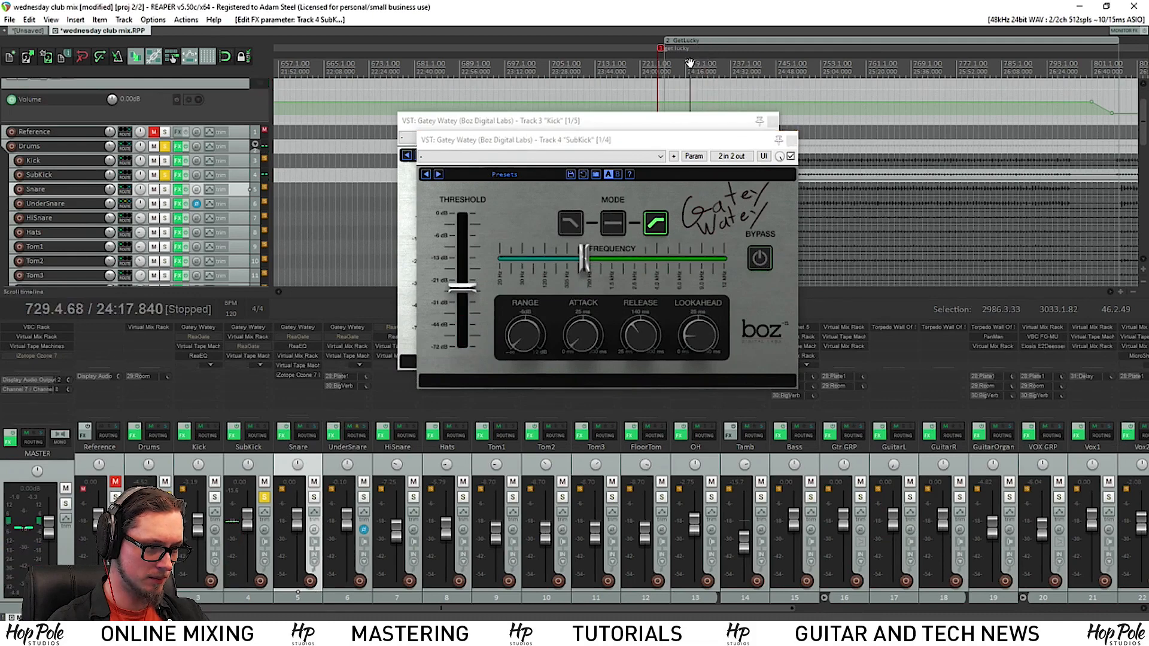
pyautogui.press('space')
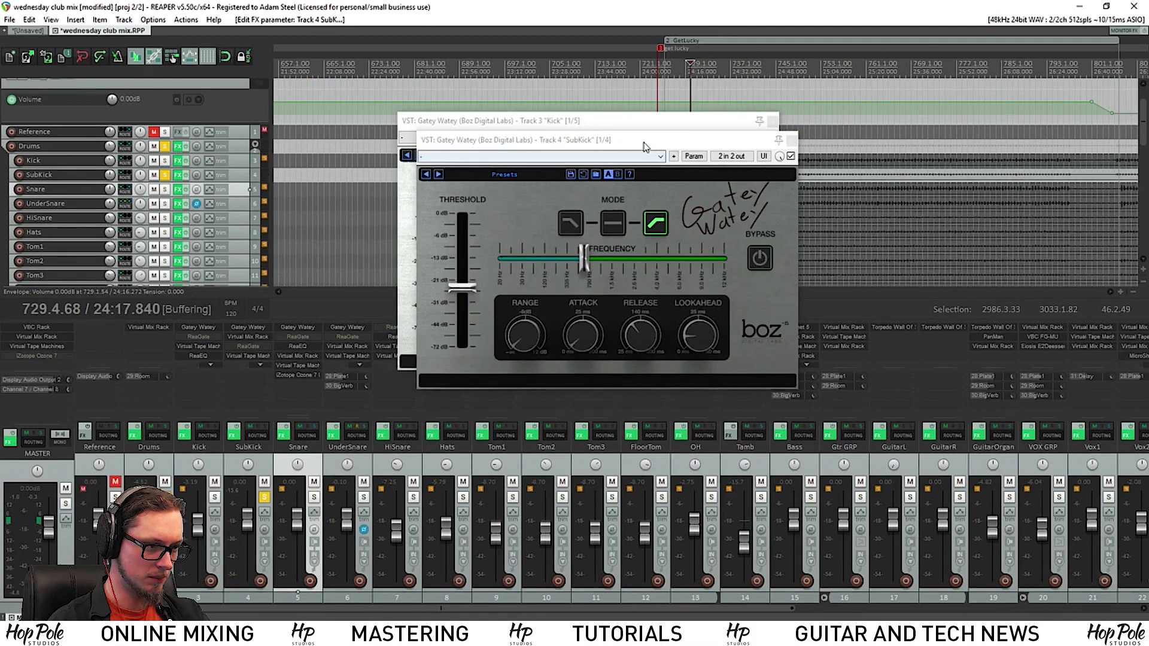
pyautogui.moveTo(674, 147); pyautogui.dragTo(596, 154)
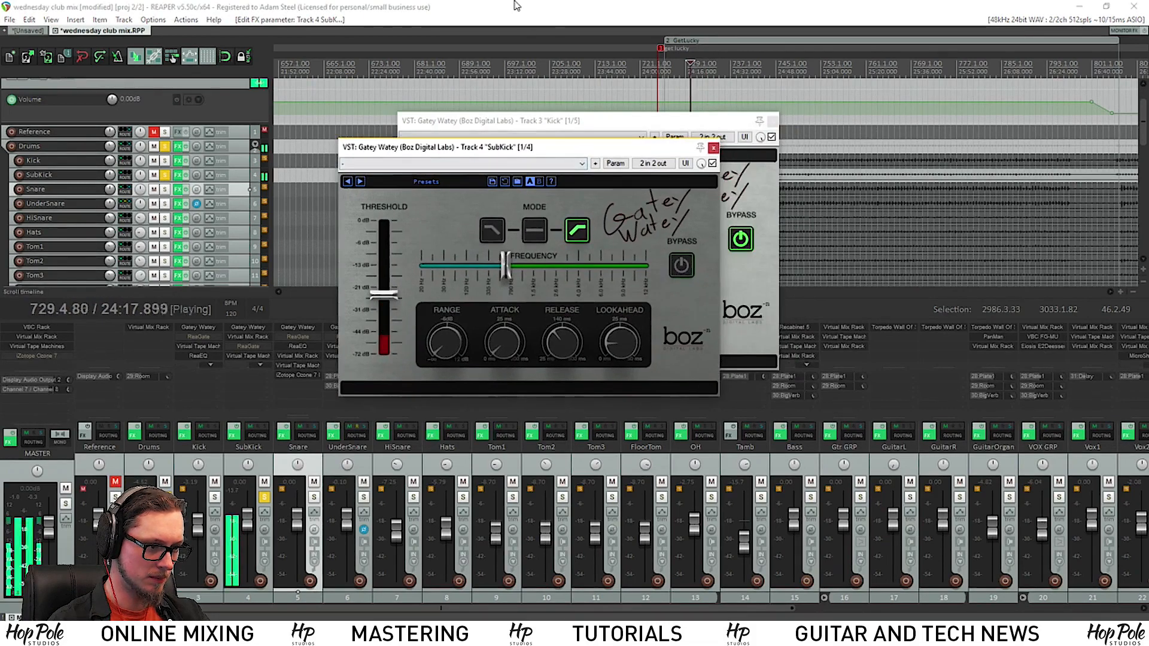
pyautogui.click(682, 267)
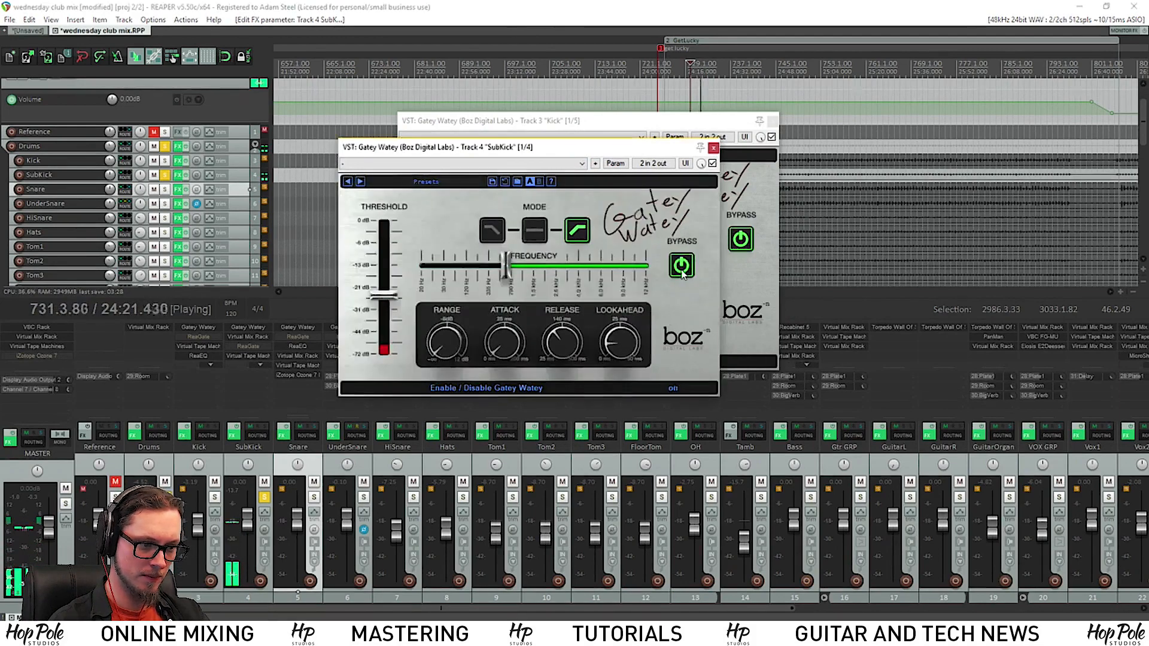
pyautogui.moveTo(626, 344)
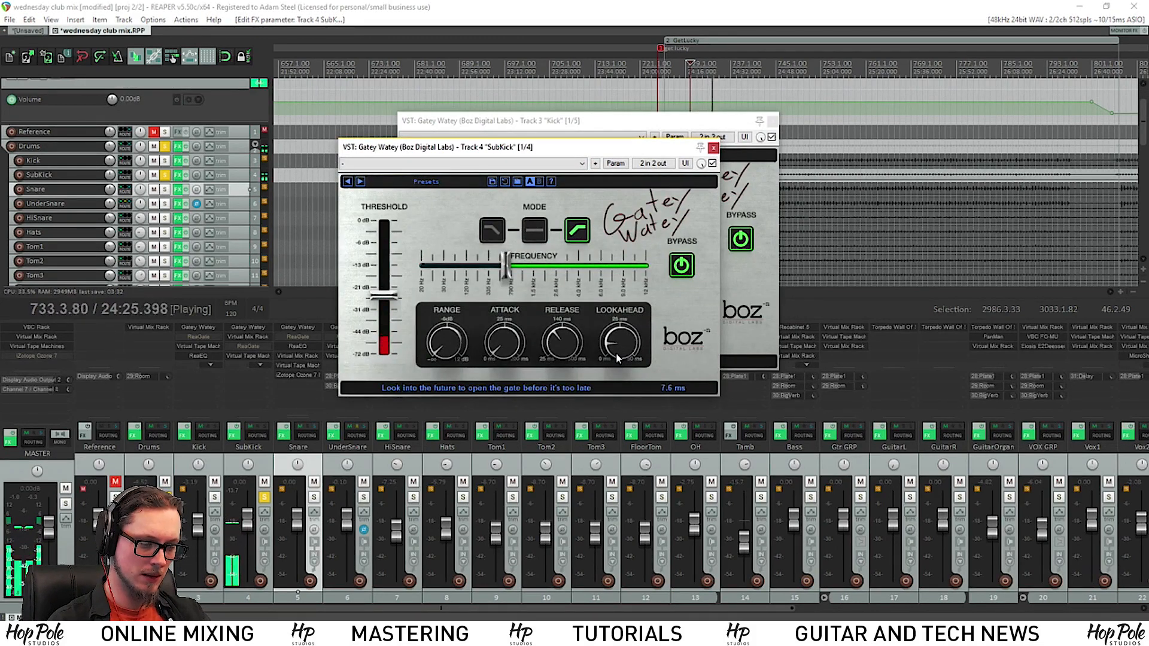
pyautogui.press('space')
# - Set the SubKick's Virtual Tape Machines input to +3.10 dB and its output to 0.00 dB
pyautogui.moveTo(592, 147); pyautogui.dragTo(828, 186)
pyautogui.moveTo(678, 121); pyautogui.dragTo(635, 106)
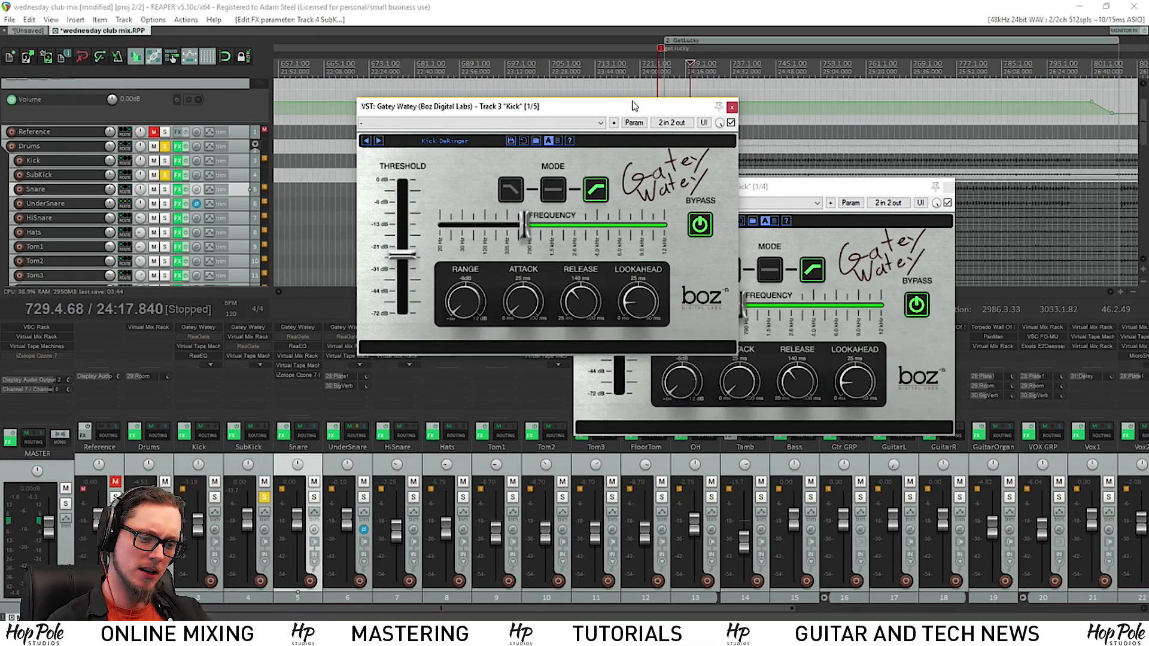
pyautogui.click(242, 357)
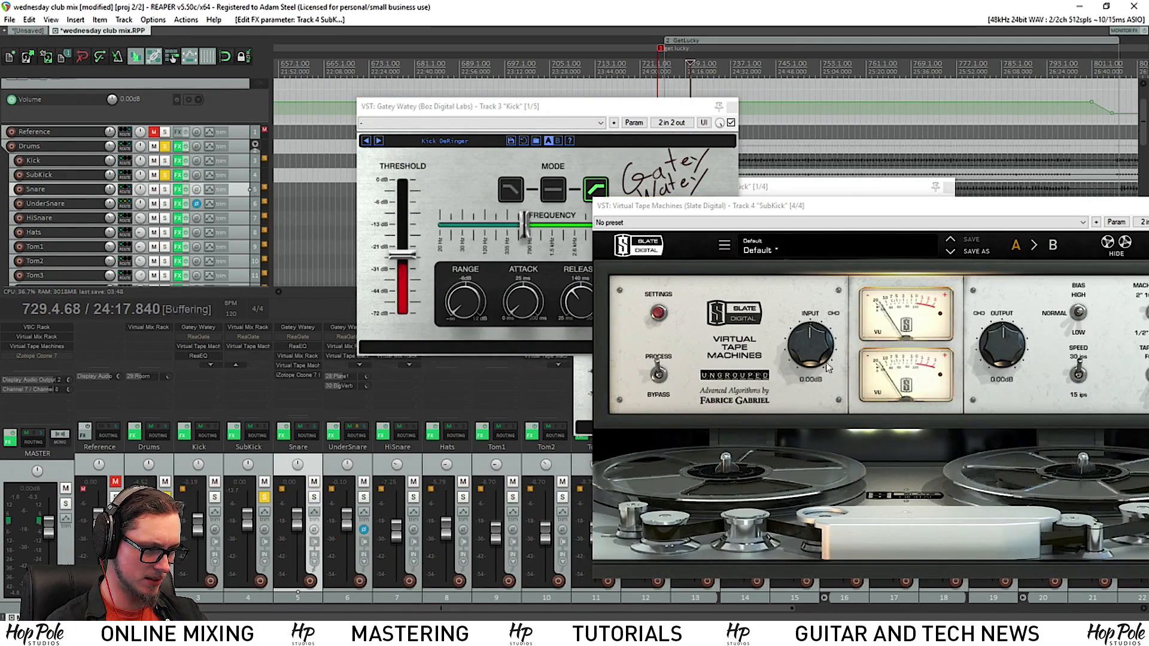
pyautogui.moveTo(805, 362); pyautogui.dragTo(790, 349)
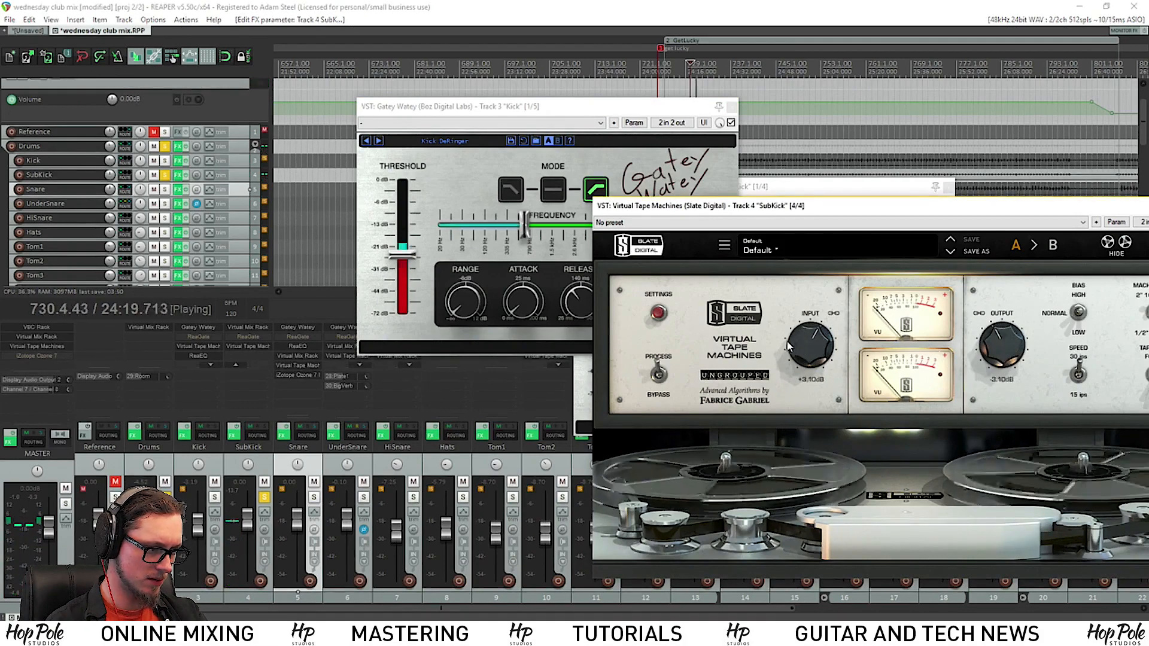
pyautogui.doubleClick(997, 331)
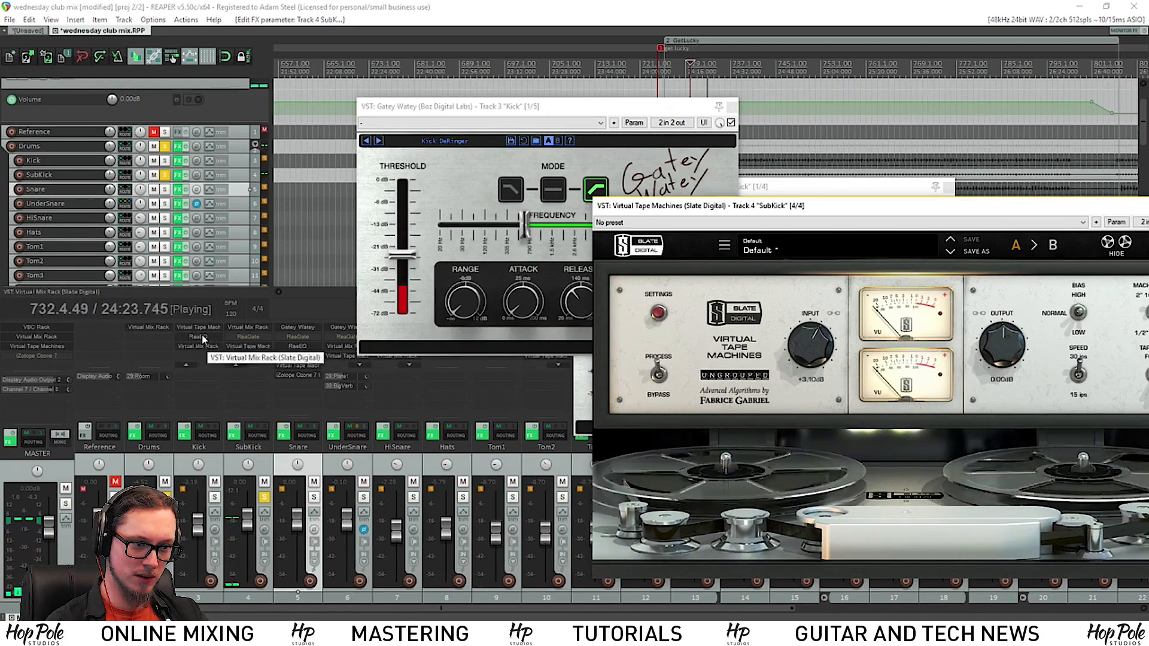
# - Soften the ReaEQ cuts on the Kick track, setting band 3's gain to -3.7 dB, and close the equalizer
pyautogui.doubleClick(191, 354)
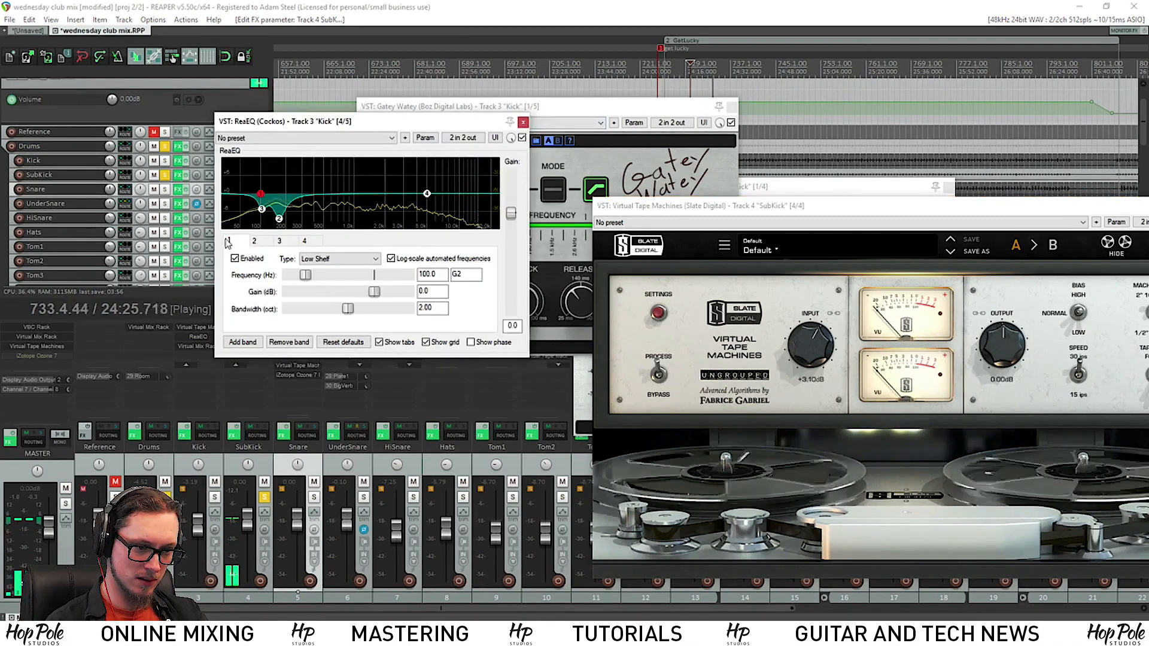
pyautogui.moveTo(278, 219)
pyautogui.mouseDown()
pyautogui.moveTo(280, 202)
pyautogui.moveTo(264, 209)
pyautogui.mouseUp()
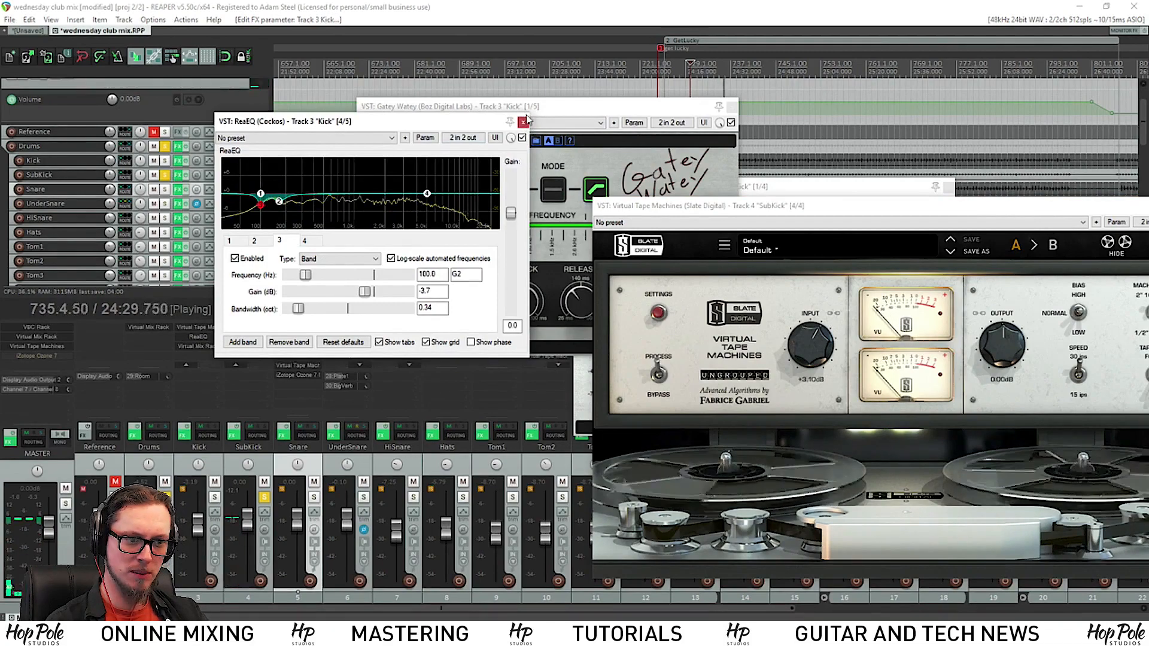
pyautogui.press('Escape')
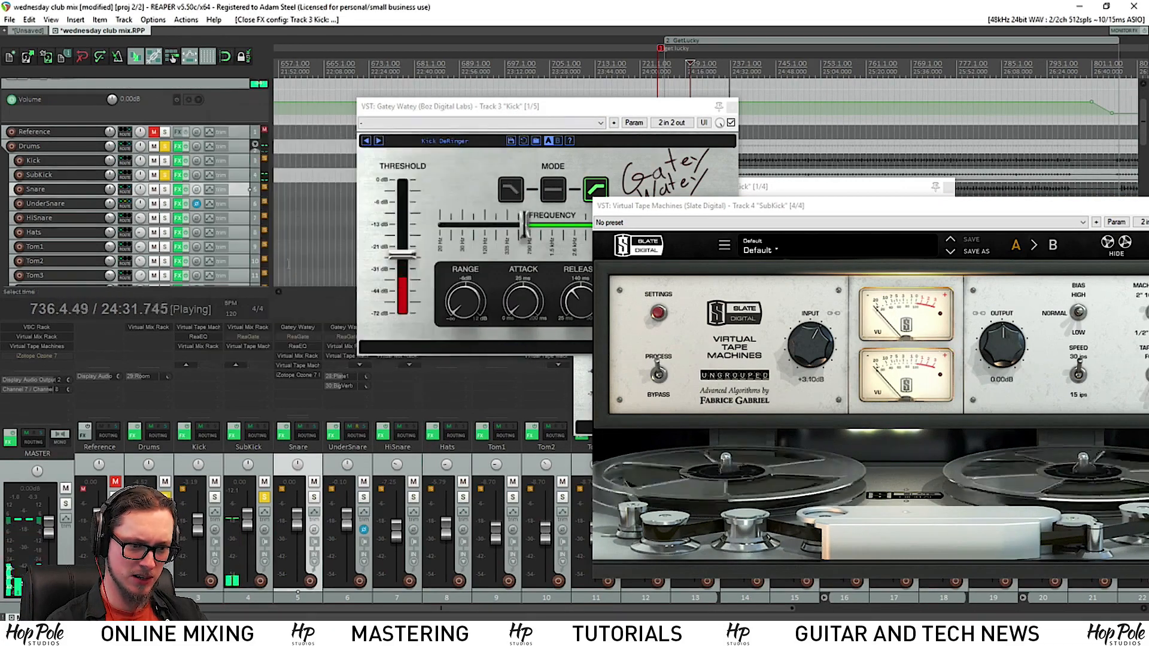
# - Set Low Lift to 2.19 in the Kick track's Virtual Mix Rack and close the rack
pyautogui.click(196, 346)
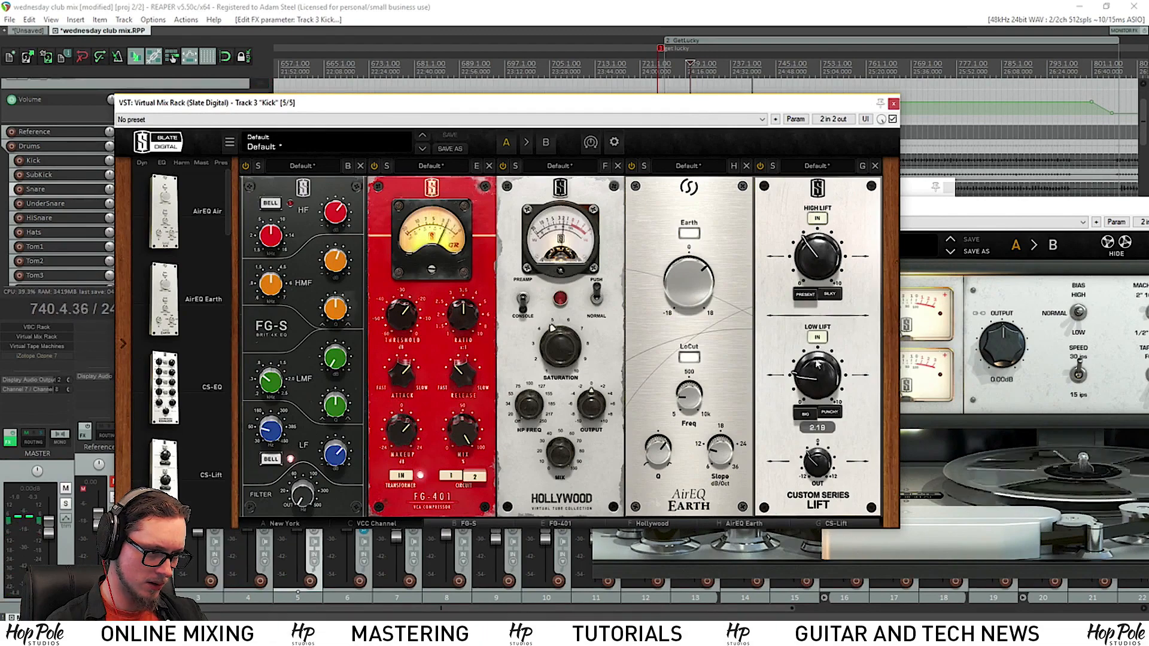
pyautogui.click(891, 103)
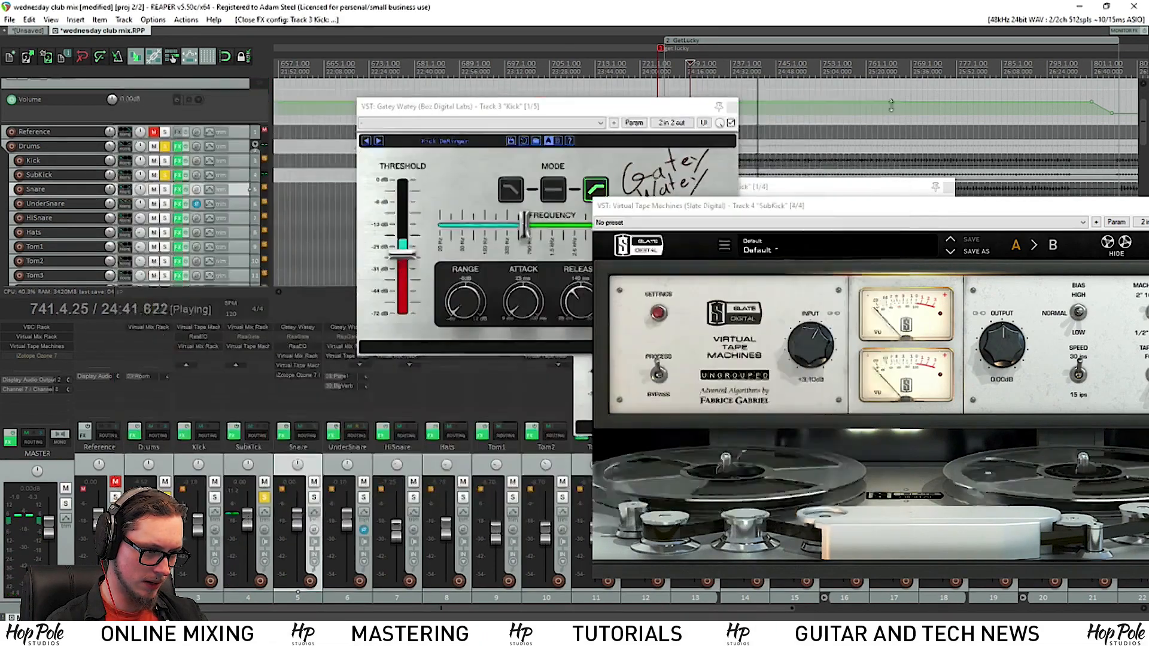
# - Audition the Kick and SubKick soloed together while checking the SubKick level, and return to the full mix
pyautogui.moveTo(842, 211); pyautogui.dragTo(736, 195)
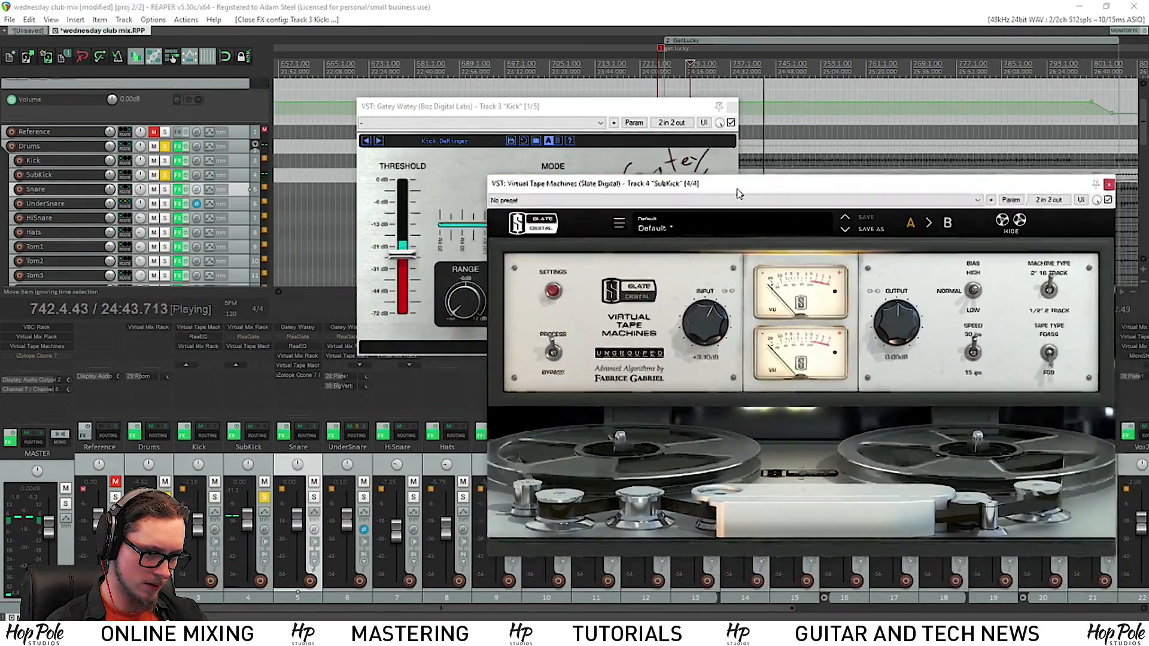
pyautogui.click(215, 496)
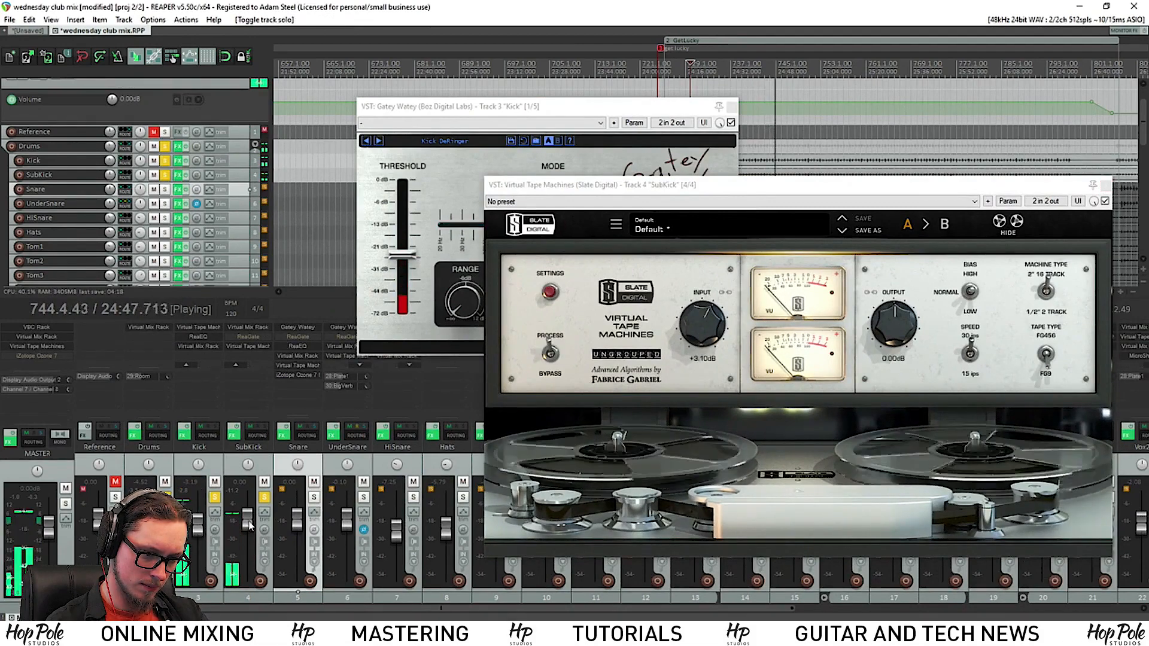
pyautogui.scroll(2, 246, 525)
pyautogui.scroll(-2, 247, 524)
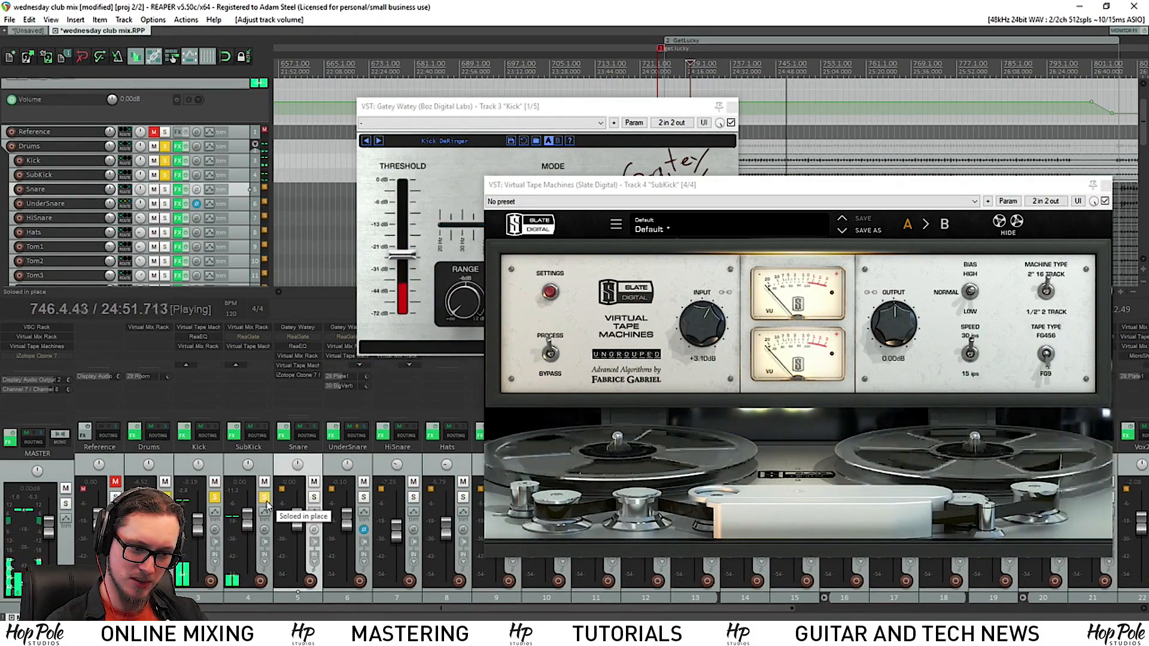
pyautogui.click(264, 498)
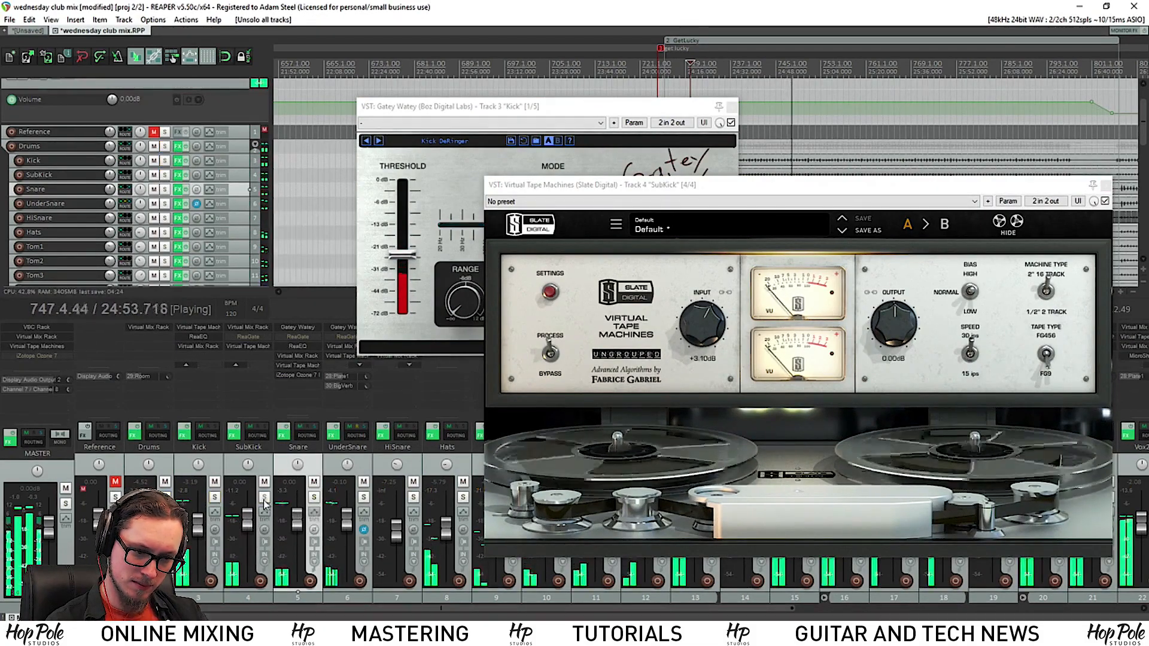
# - Set Low Lift to 1.05 in the Kick track's Virtual Mix Rack and close all open plug-in windows
pyautogui.click(197, 347)
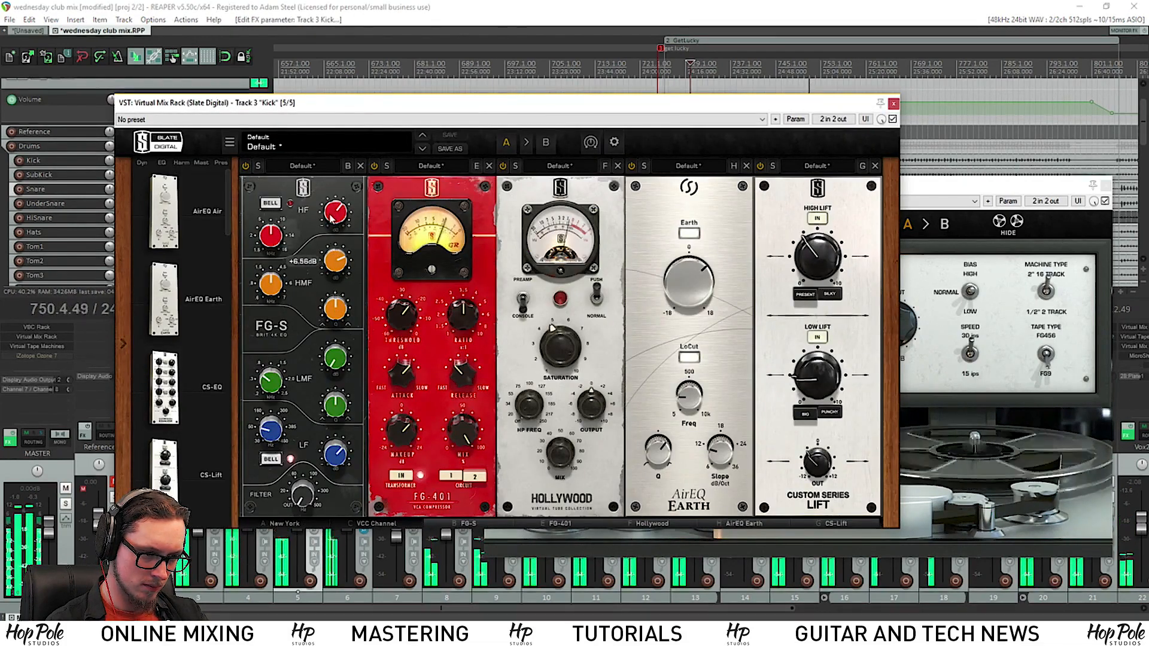
pyautogui.moveTo(330, 214)
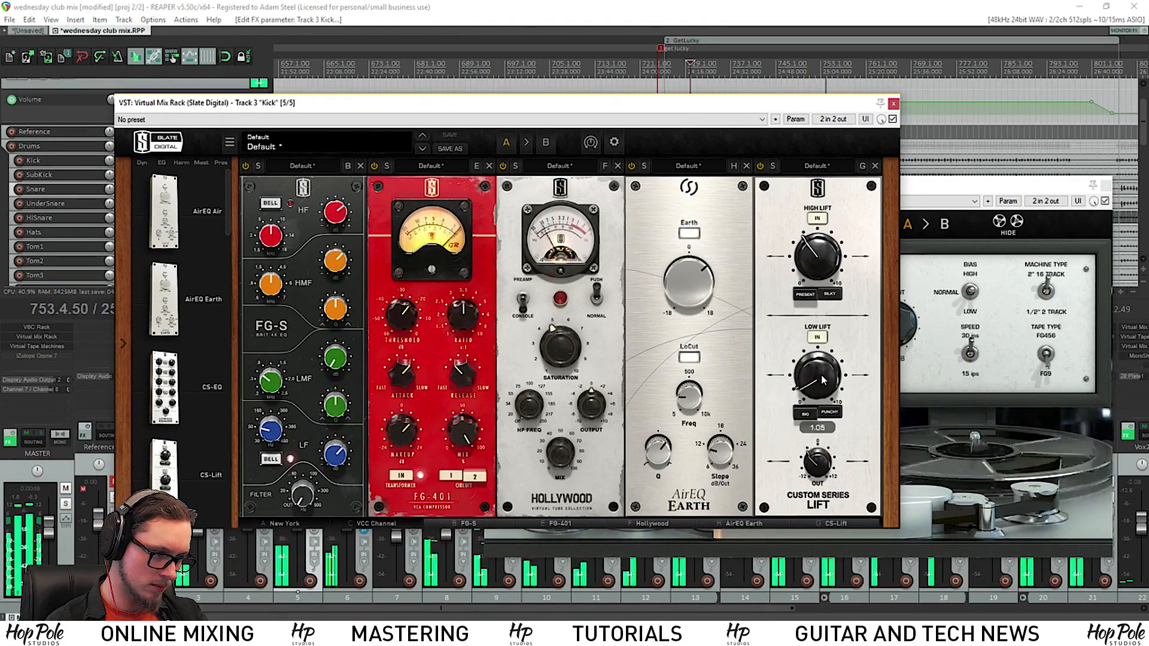
pyautogui.click(893, 105)
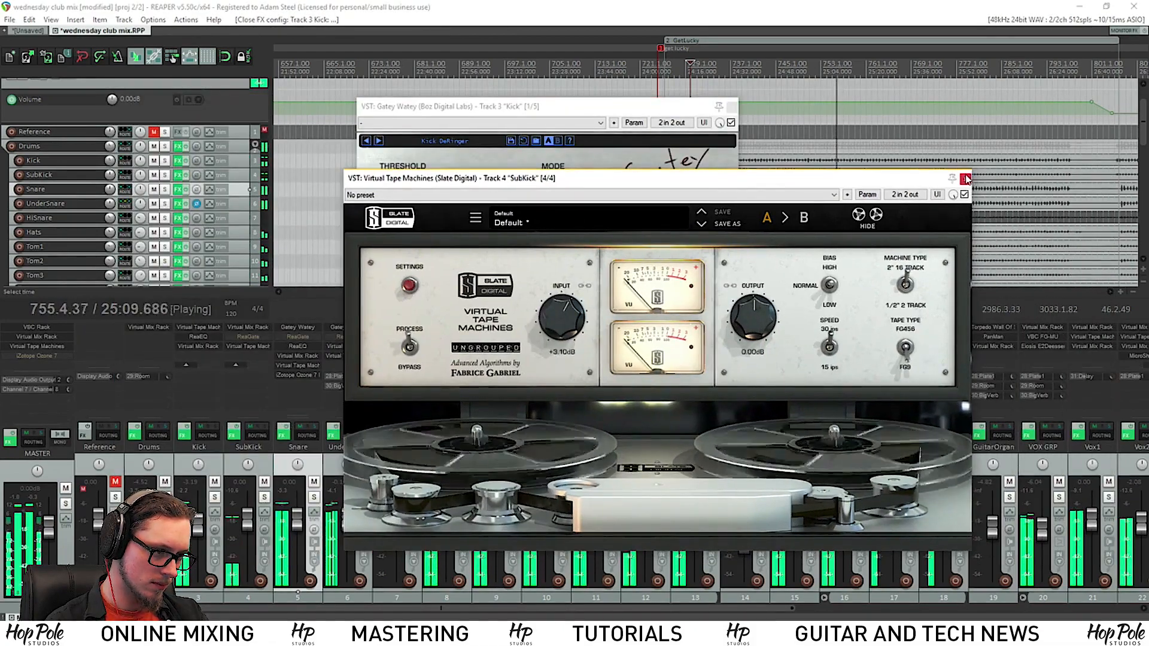
pyautogui.click(966, 179)
pyautogui.click(732, 107)
pyautogui.click(949, 187)
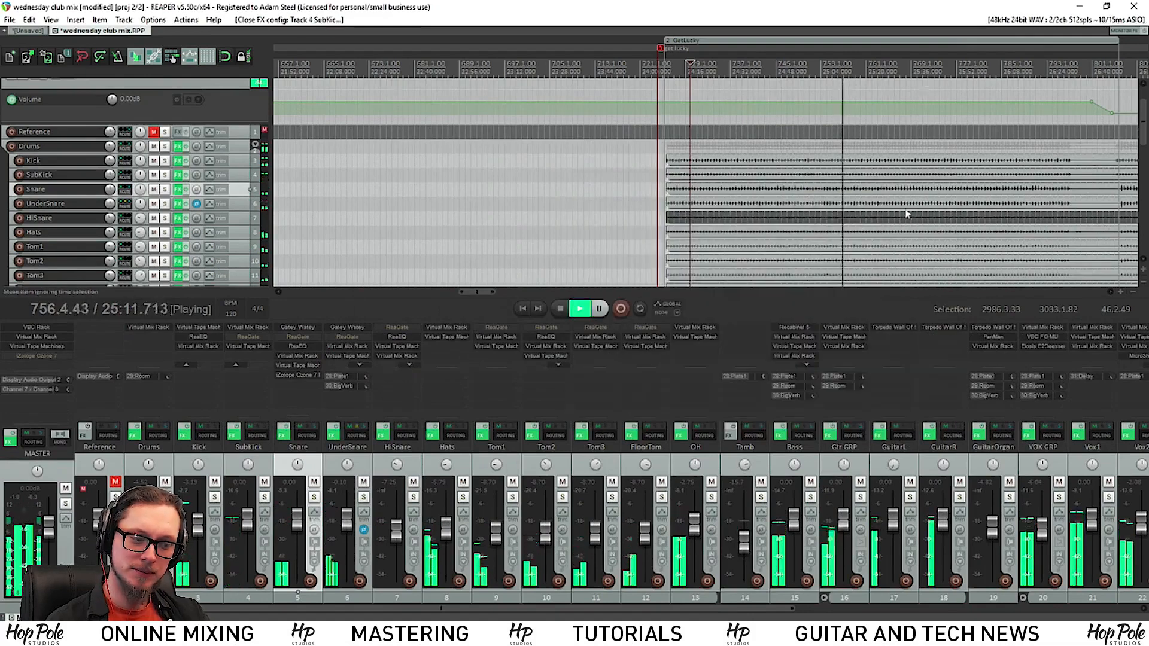
# - Stop playback, enlarge the Tom2 track and play the Sledgehammer song from just before the tom fill at about bar 1797
pyautogui.scroll(-2, 587, 236)
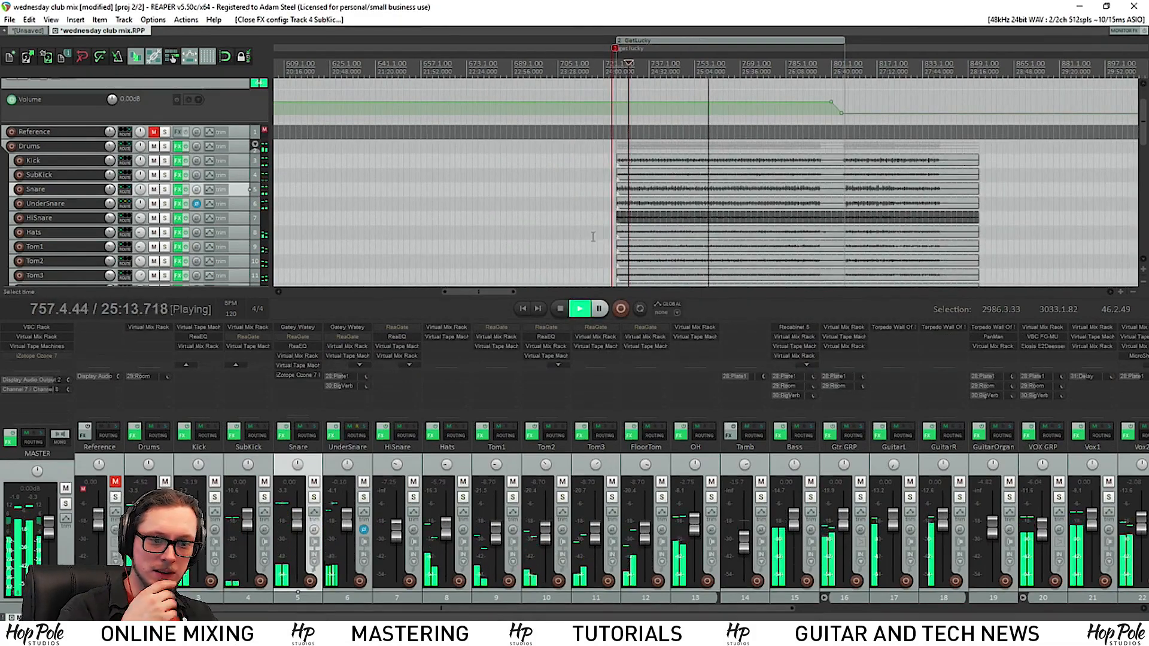
pyautogui.press('space')
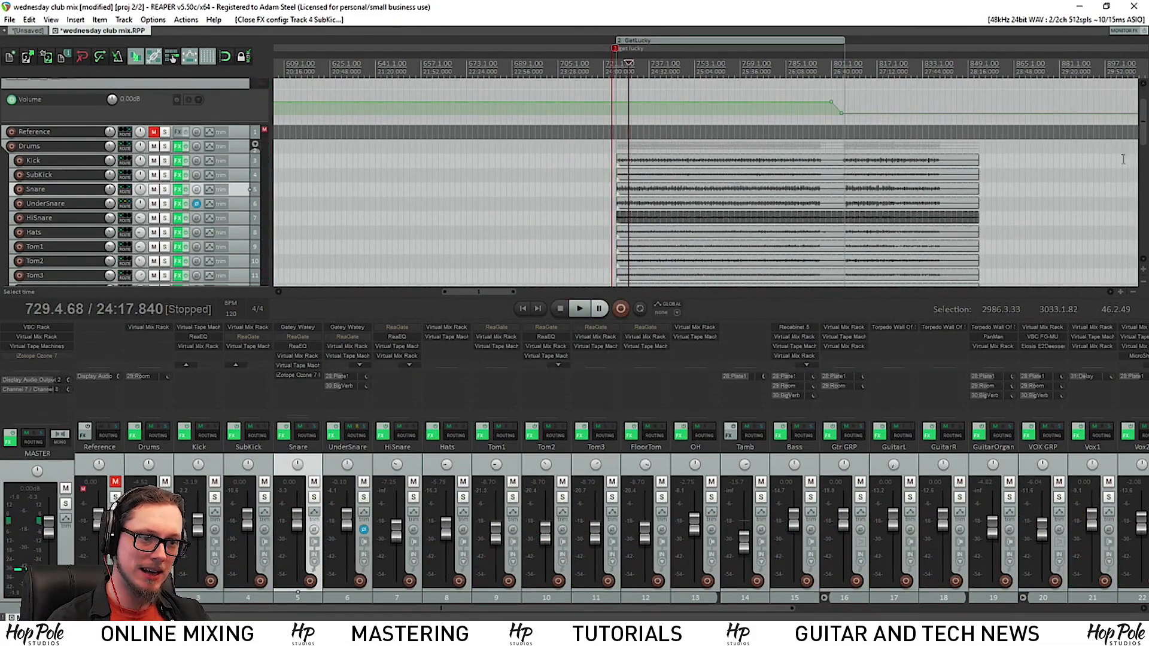
pyautogui.scroll(-3, 194, 225)
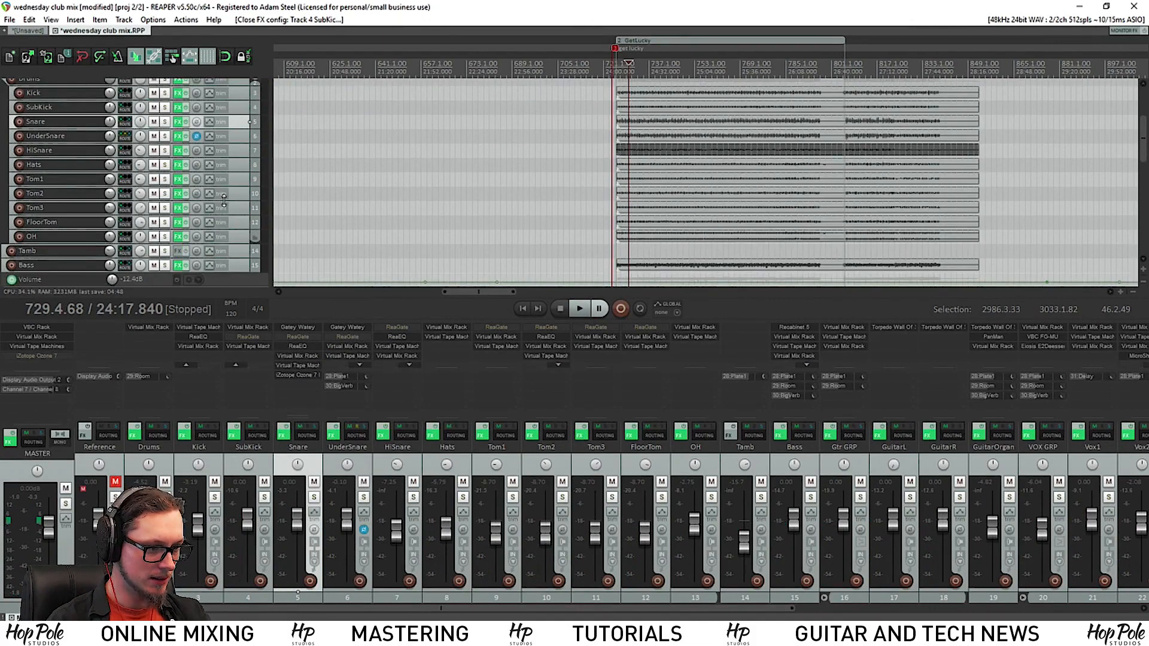
pyautogui.moveTo(224, 200); pyautogui.dragTo(224, 268)
pyautogui.scroll(-6, 542, 144)
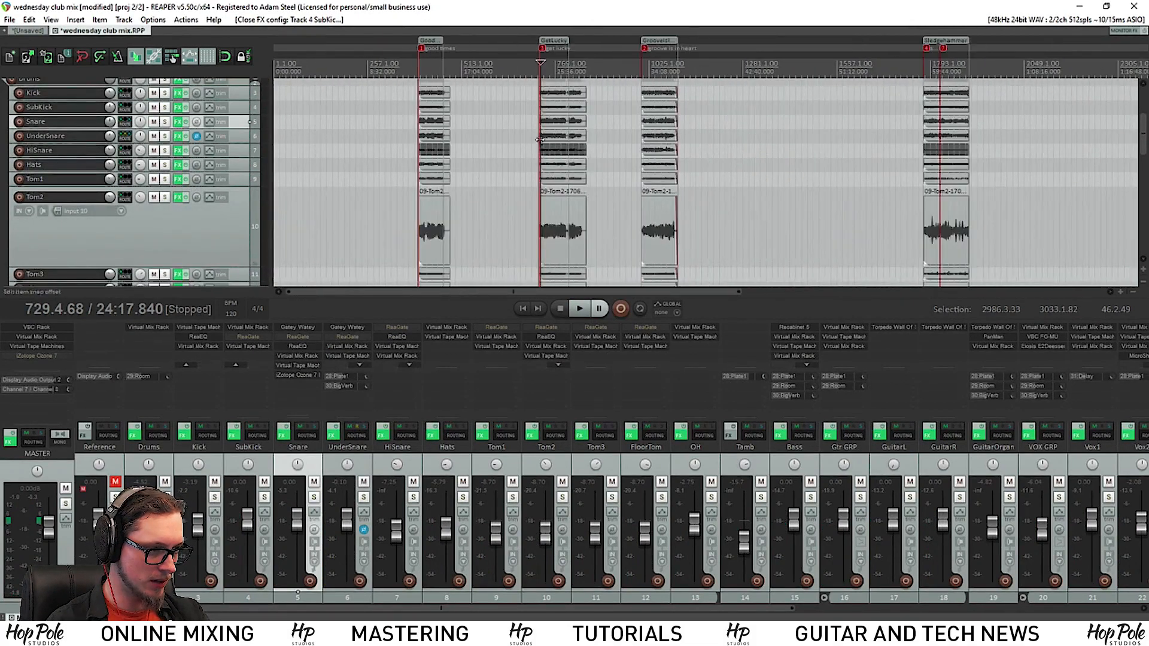
pyautogui.click(929, 70)
pyautogui.scroll(10, 928, 70)
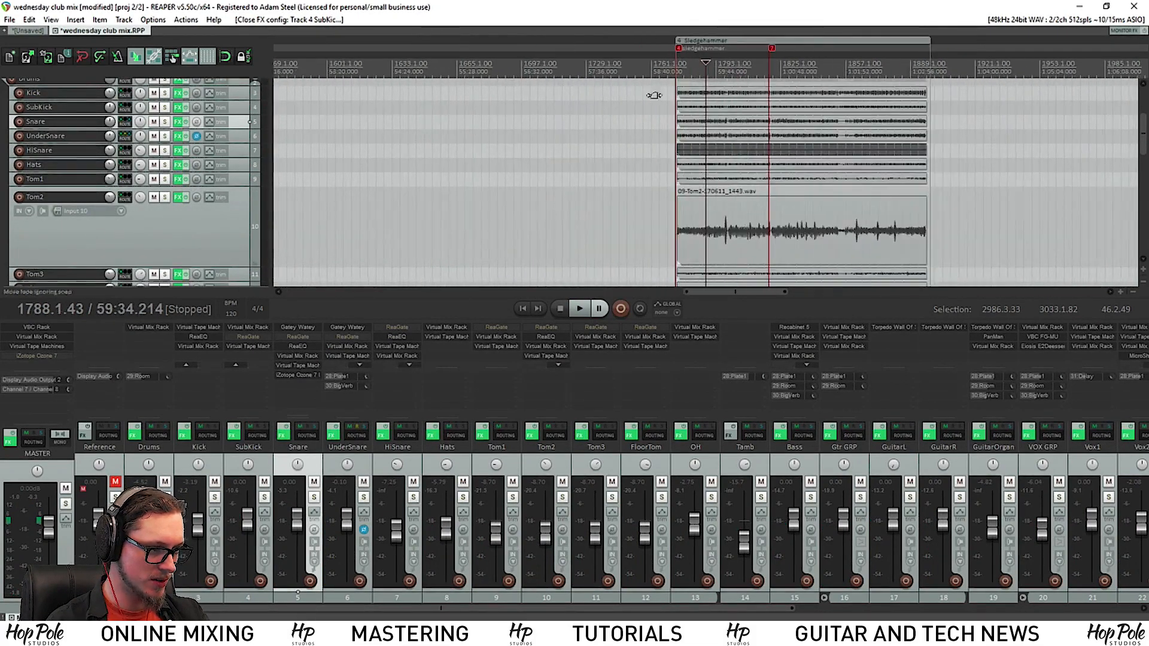
pyautogui.scroll(4, 833, 77)
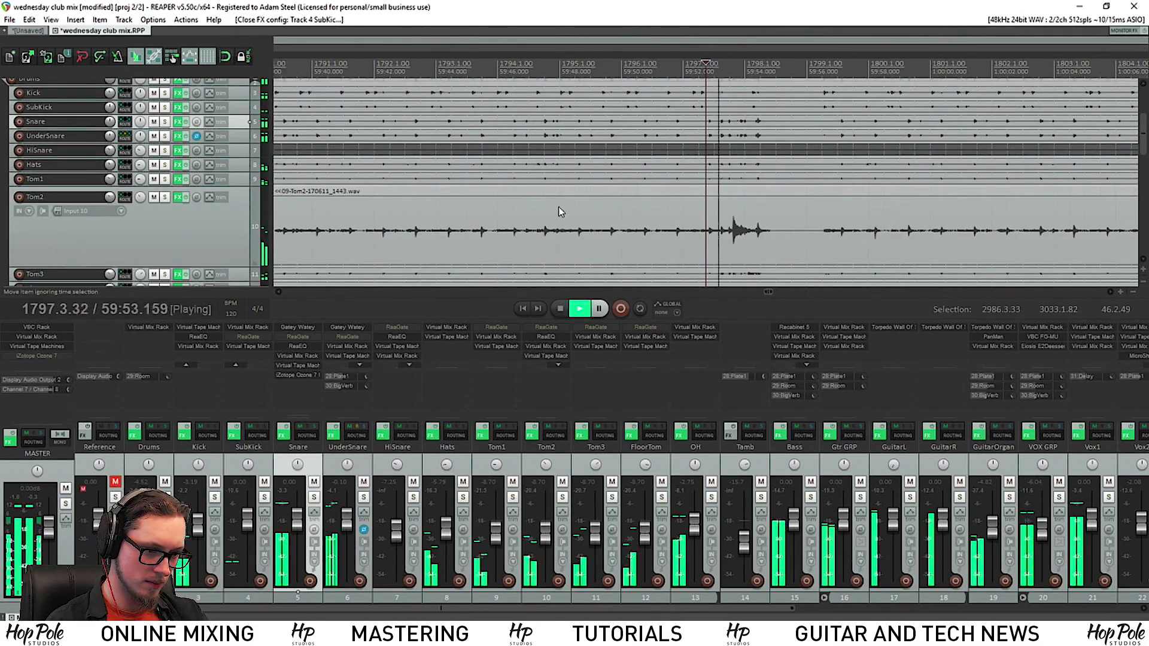
# - Replay the tom fill from about bar 1797 and narrow the solo to Tom2 only
pyautogui.press('space')
pyautogui.press('space')
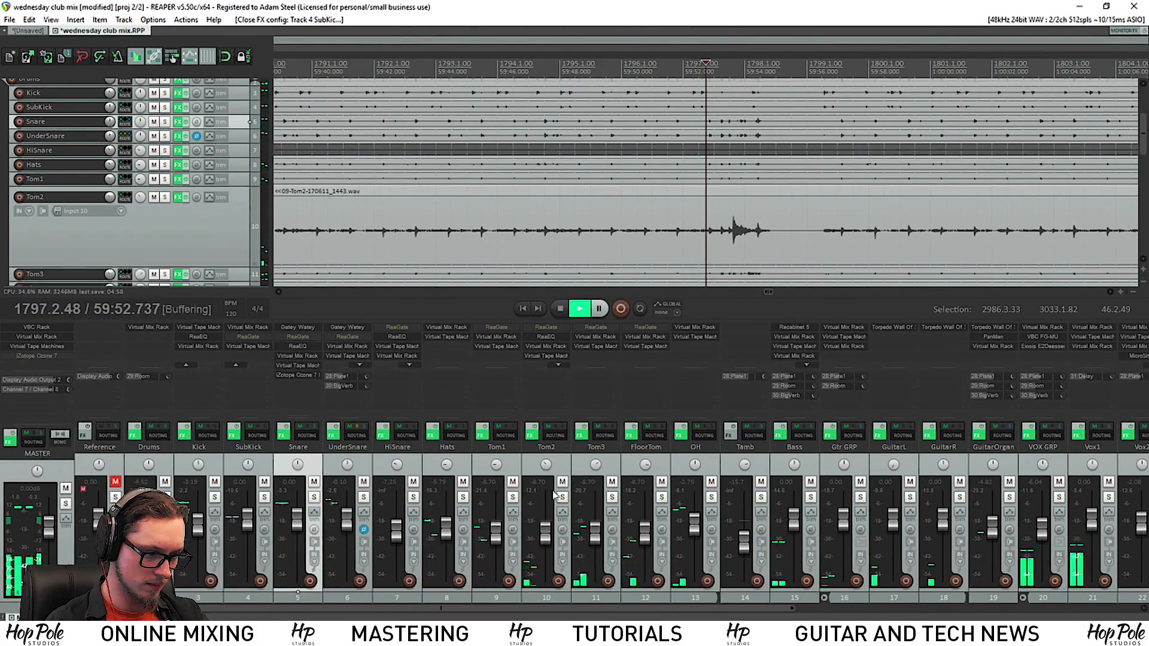
pyautogui.press('F6')
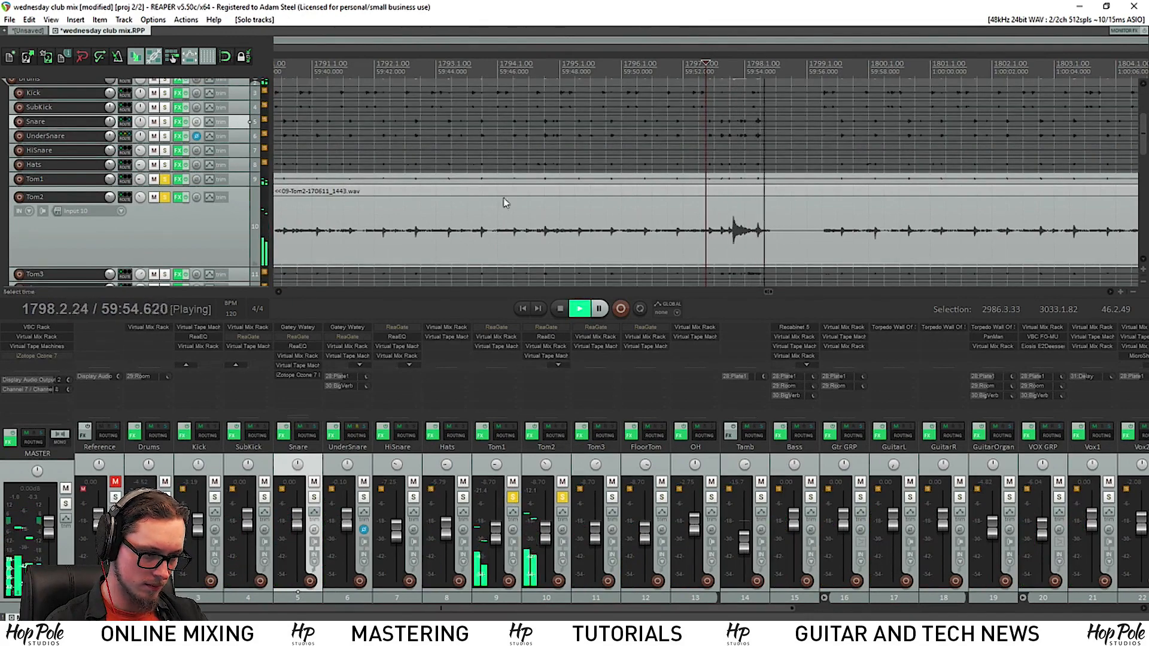
pyautogui.press('space')
pyautogui.press('space')
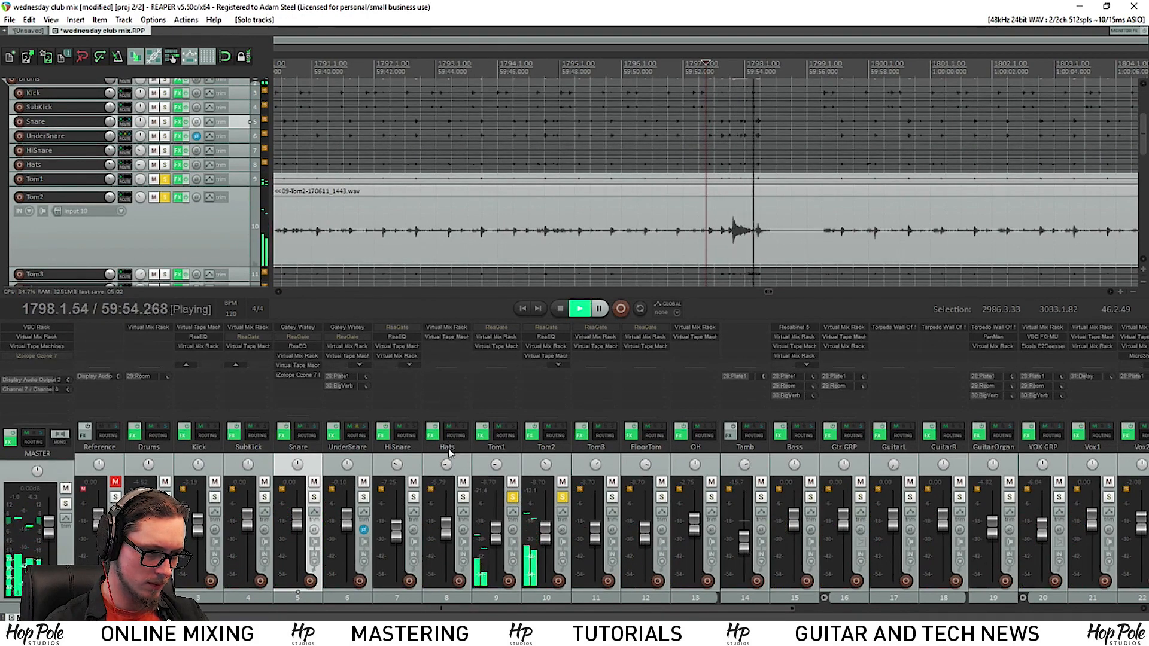
pyautogui.click(512, 497)
# - Move playback of the soloed Tom2 to its hits at about bar 1833 of Sledgehammer
pyautogui.click(598, 65)
pyautogui.scroll(-6, 766, 232)
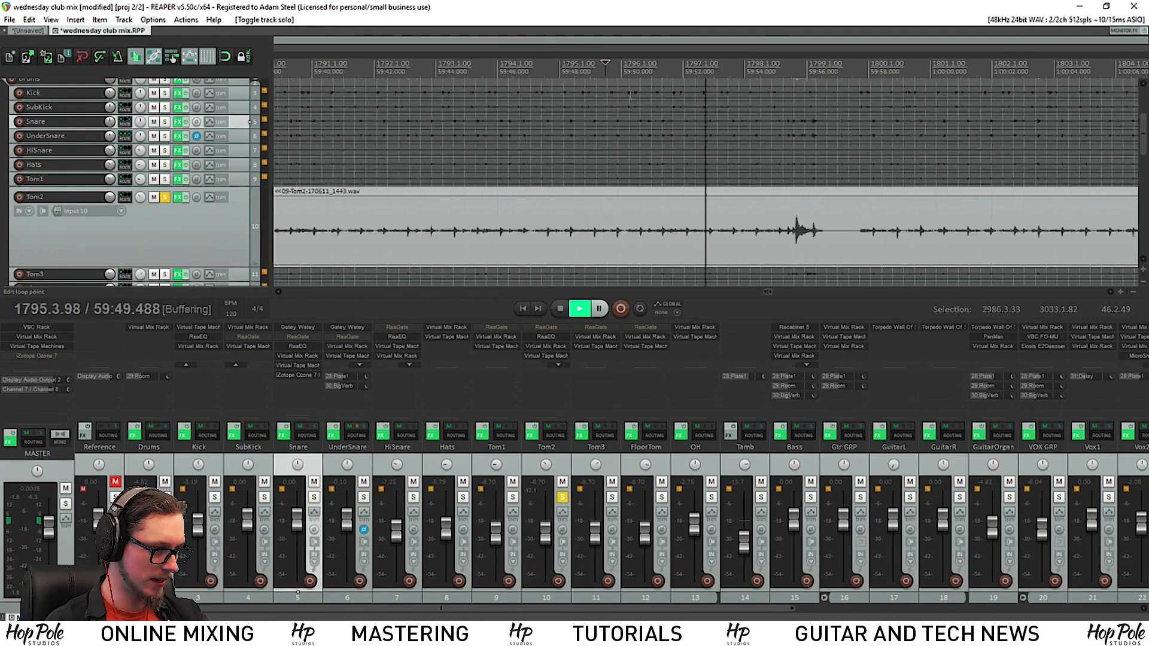
pyautogui.click(918, 70)
pyautogui.scroll(6, 918, 70)
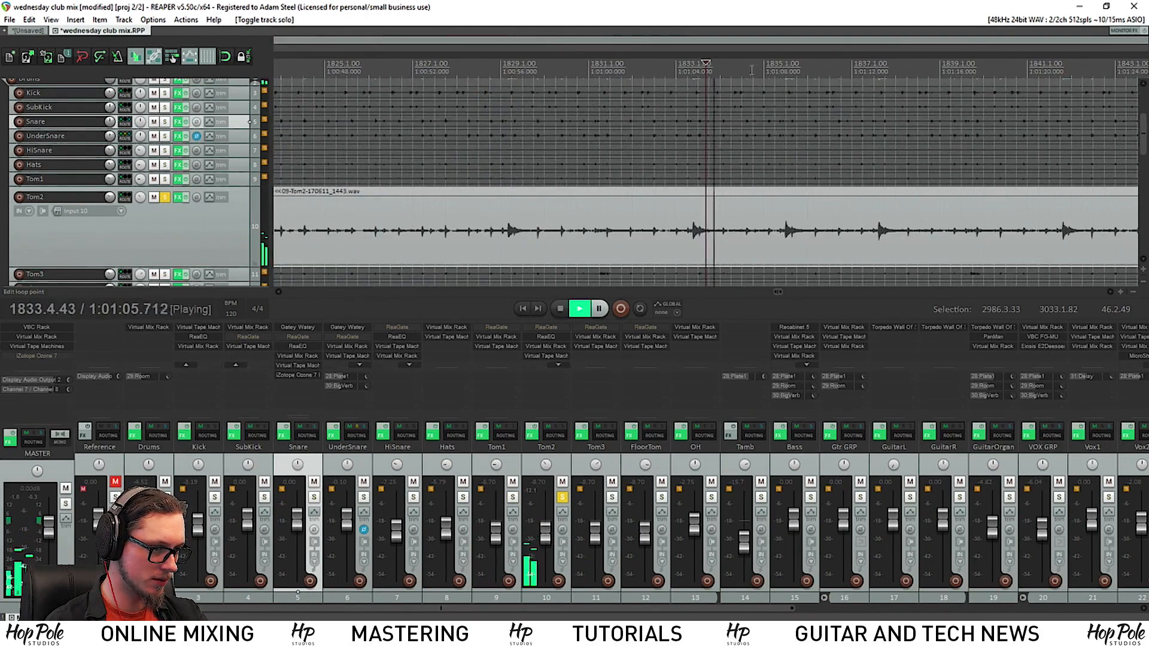
pyautogui.scroll(-8, 767, 195)
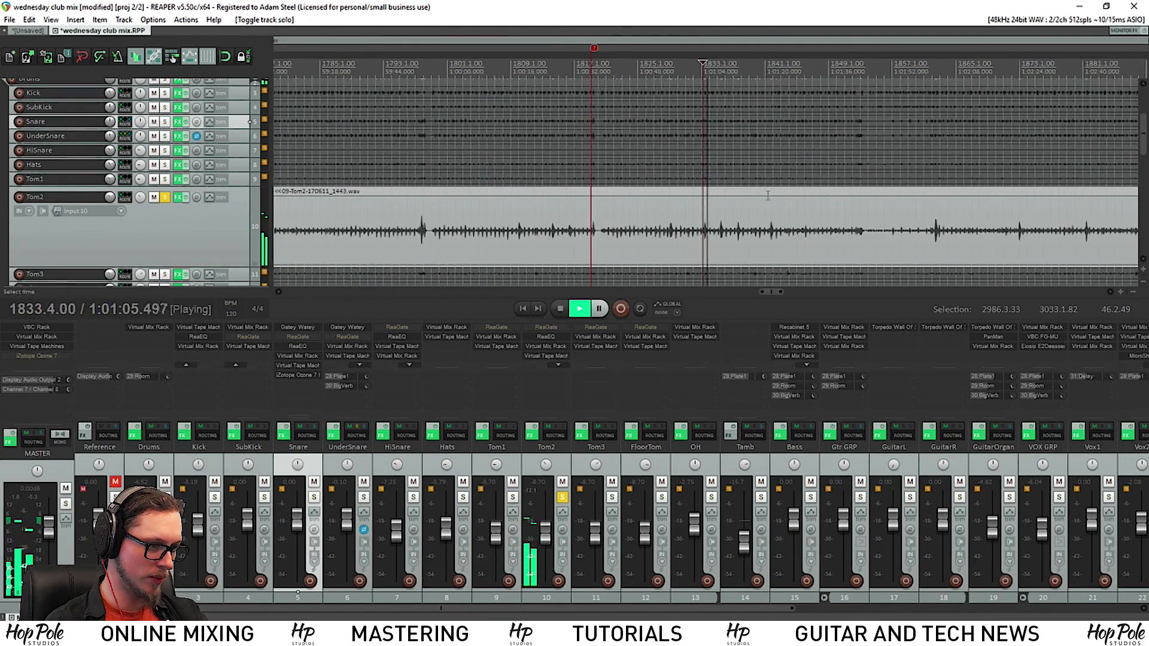
pyautogui.scroll(9, 772, 212)
pyautogui.scroll(-3, 730, 230)
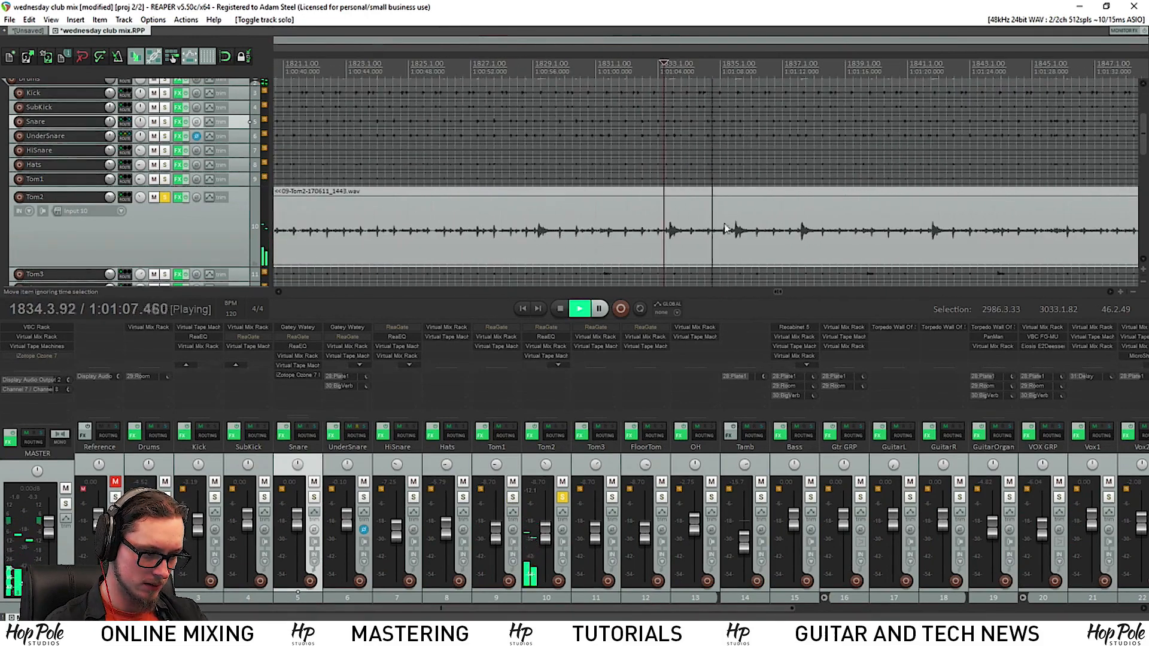
# - Raise the Tom2 volume, enable its ReaGate and audition the gated track from about bar 1833
pyautogui.moveTo(544, 539); pyautogui.dragTo(544, 537)
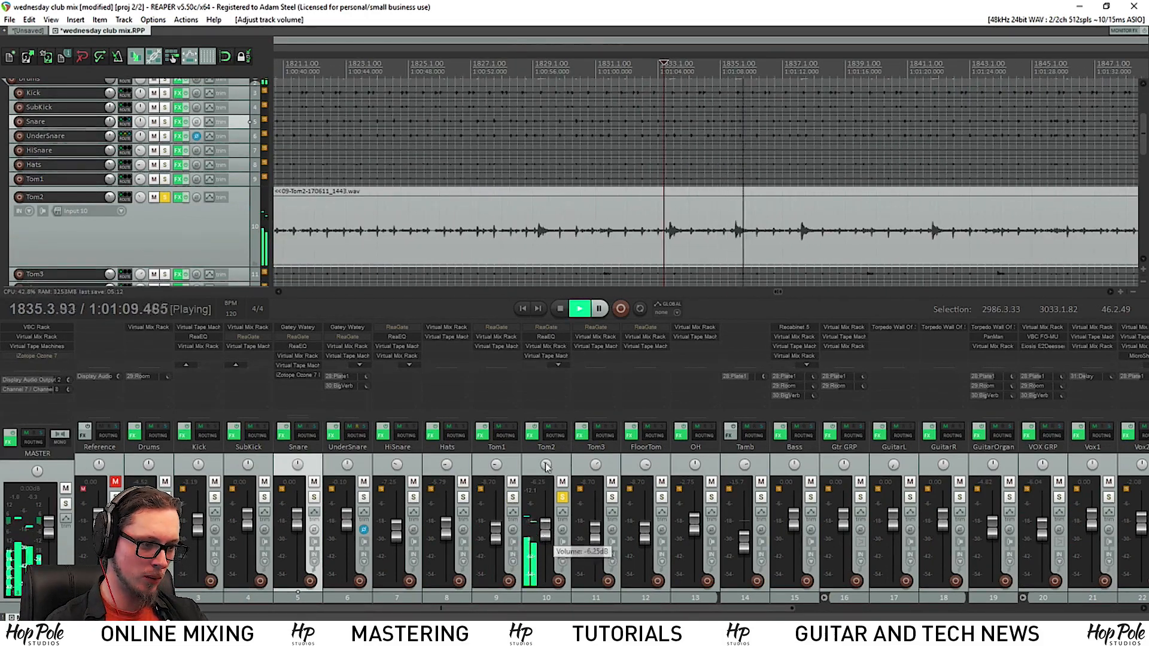
pyautogui.keyDown('shift'); pyautogui.click(545, 328); pyautogui.keyUp('shift')
pyautogui.click(578, 310)
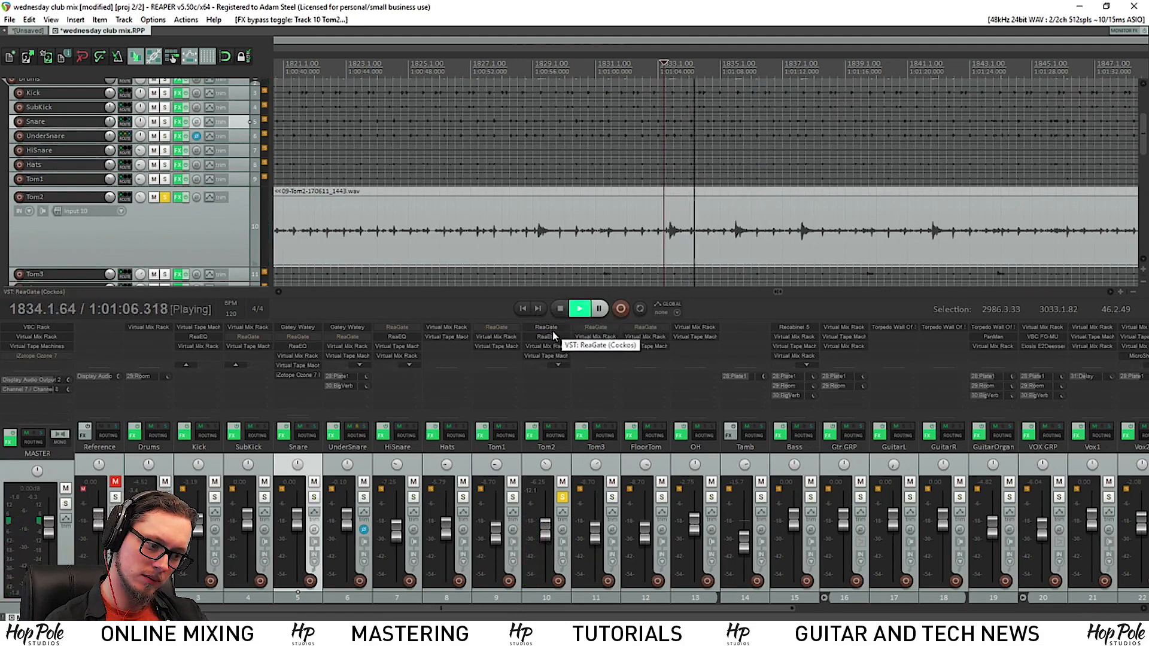
pyautogui.press('space')
pyautogui.press('space')
pyautogui.moveTo(544, 534); pyautogui.dragTo(544, 531)
pyautogui.press('space')
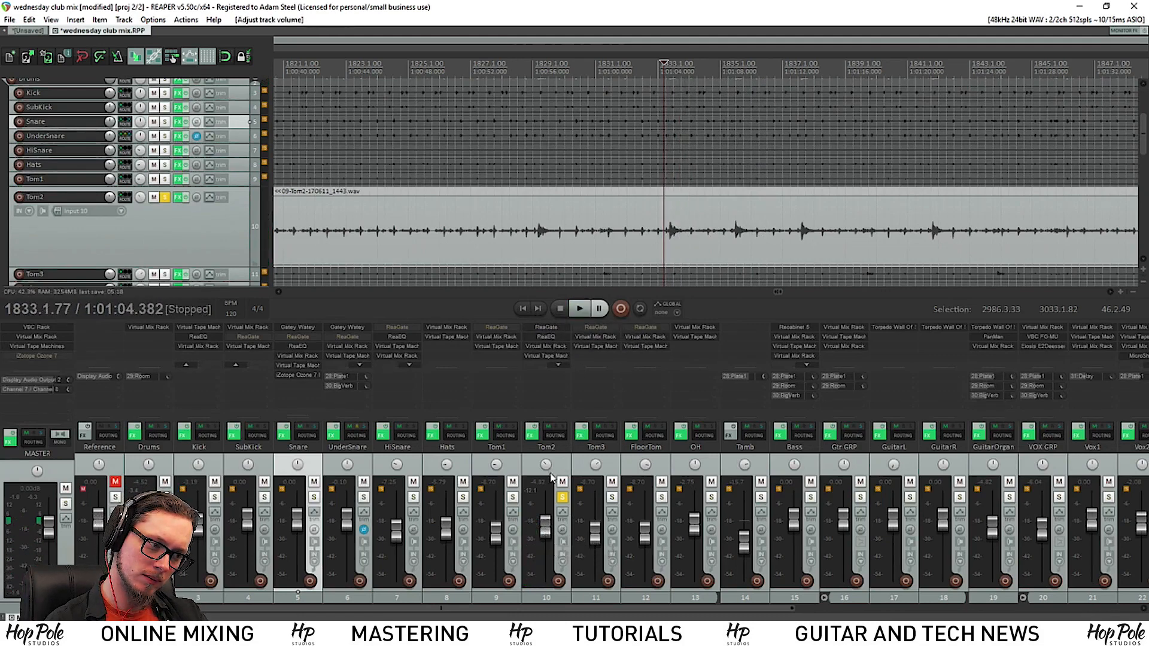
pyautogui.press('space')
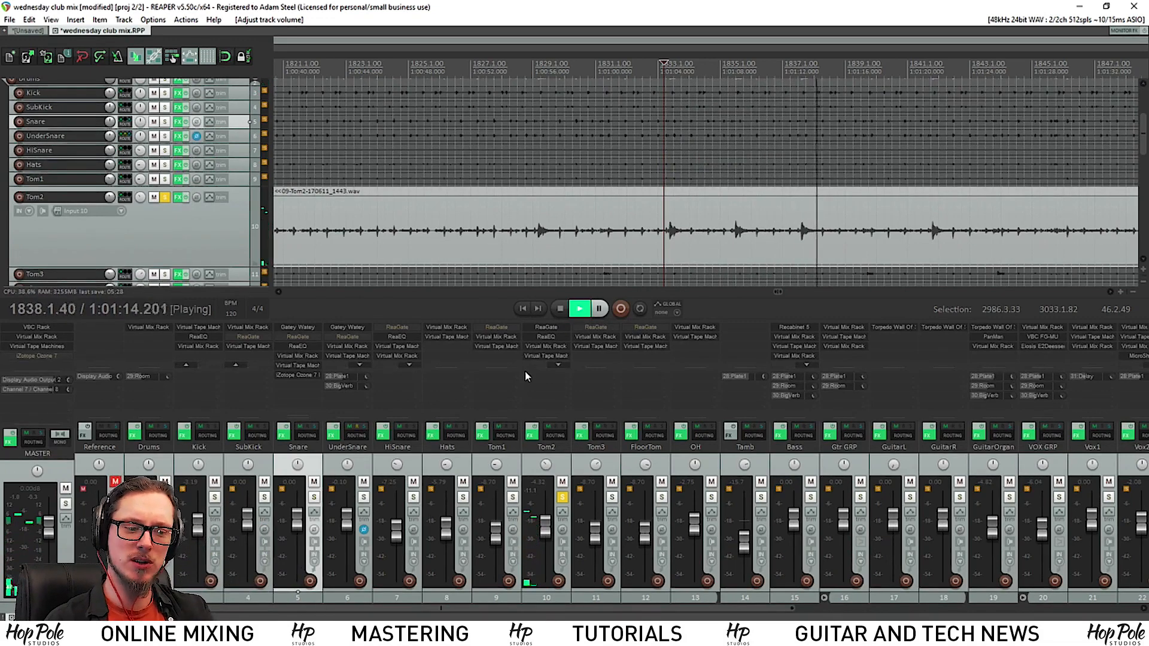
pyautogui.press('space')
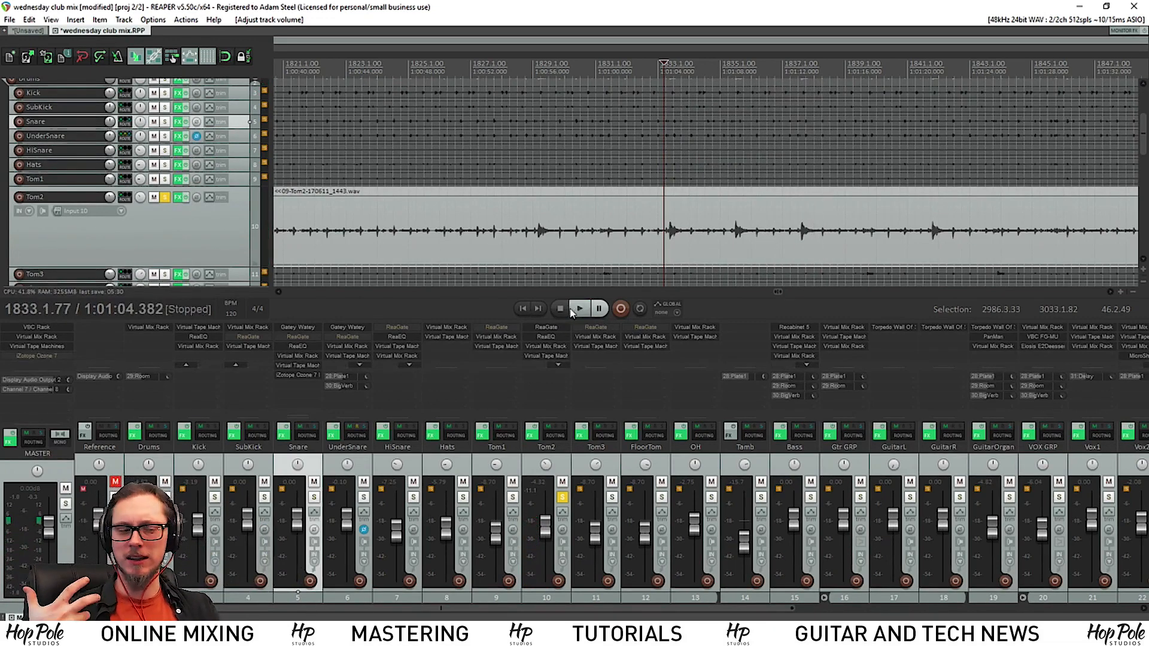
# - Bypass ReaGate on Tom2 and insert the VST Gatey Watey (Boz Digital Labs) as the first effect in its chain
pyautogui.keyDown('shift'); pyautogui.click(552, 336); pyautogui.keyUp('shift')
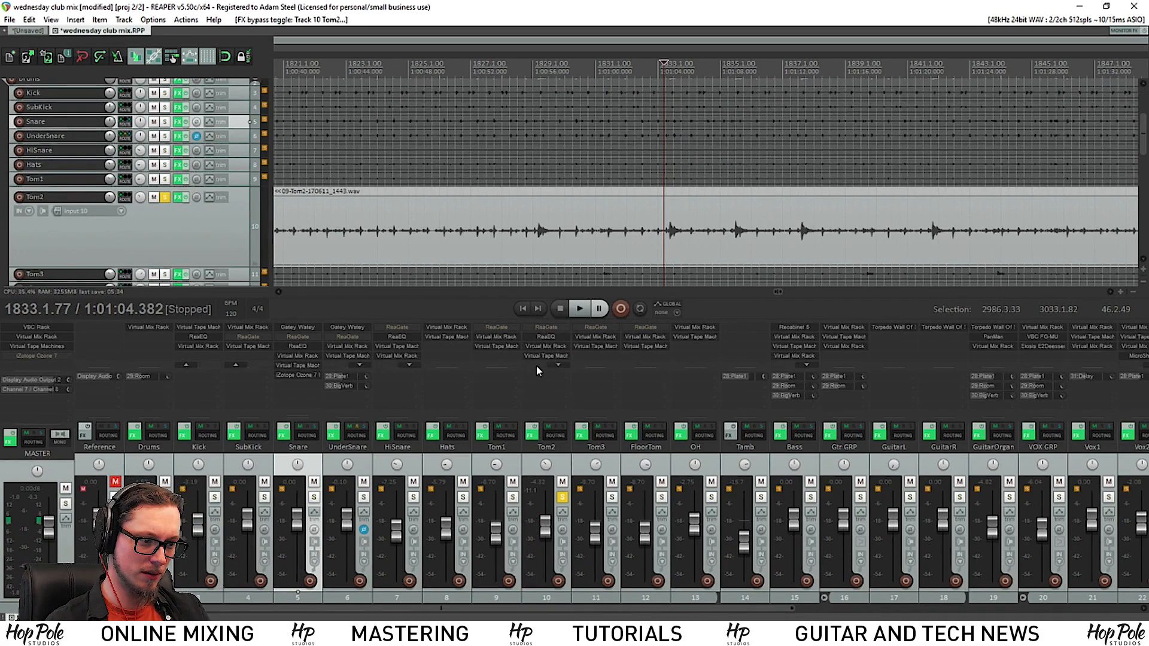
pyautogui.doubleClick(540, 385)
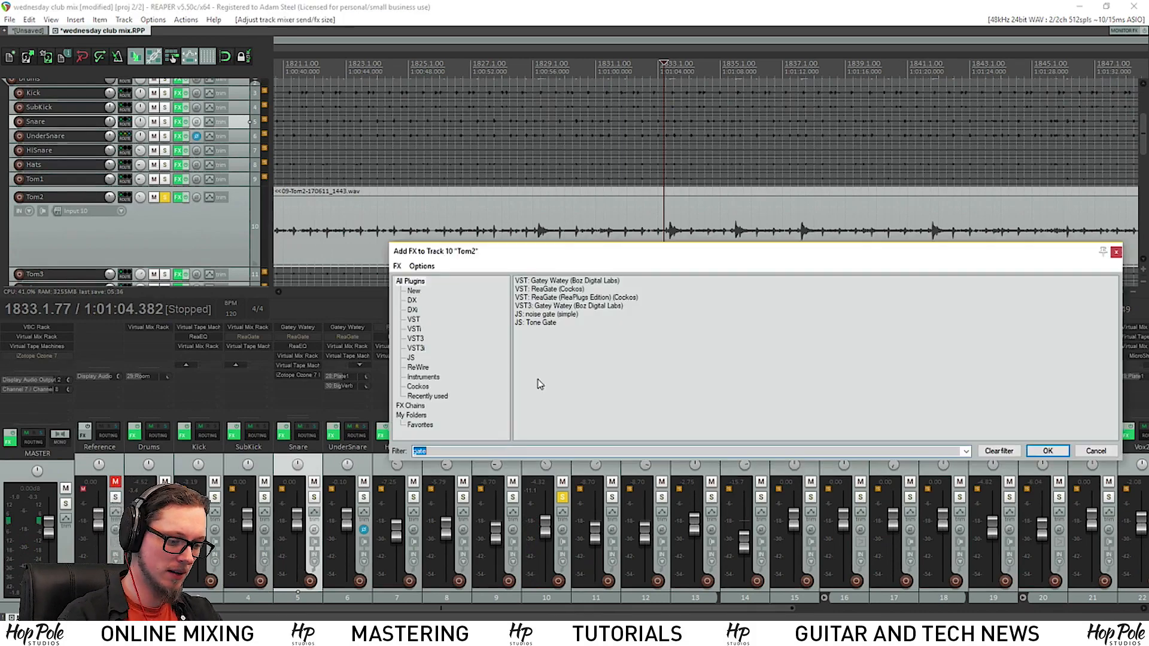
pyautogui.write('agte')
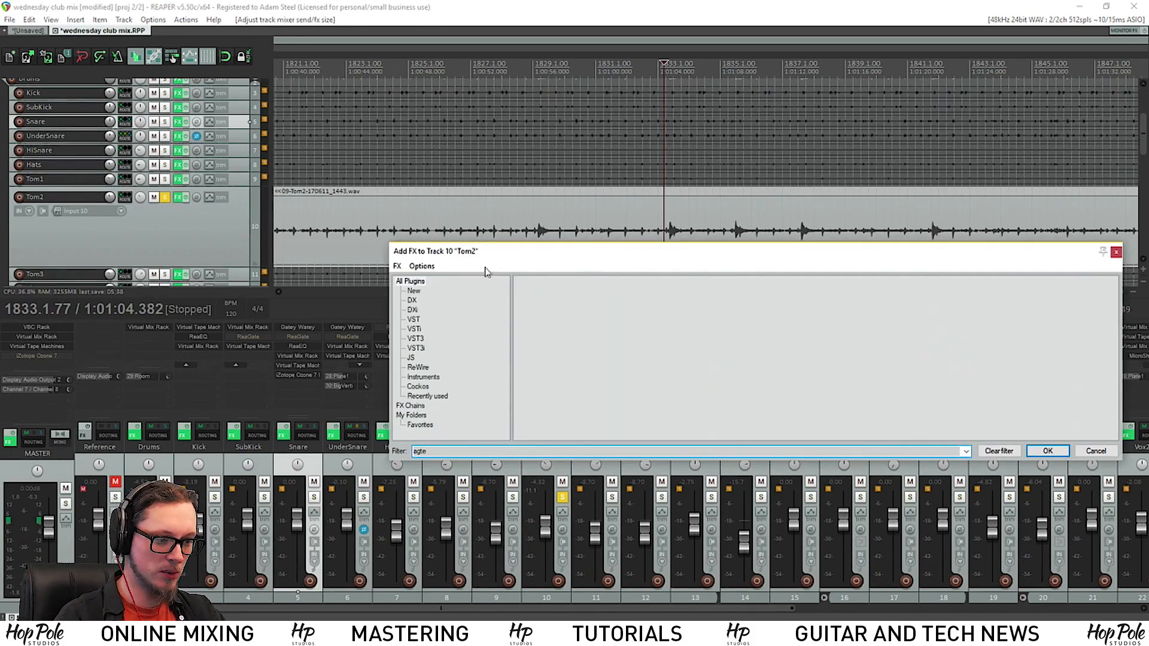
pyautogui.write('gat')
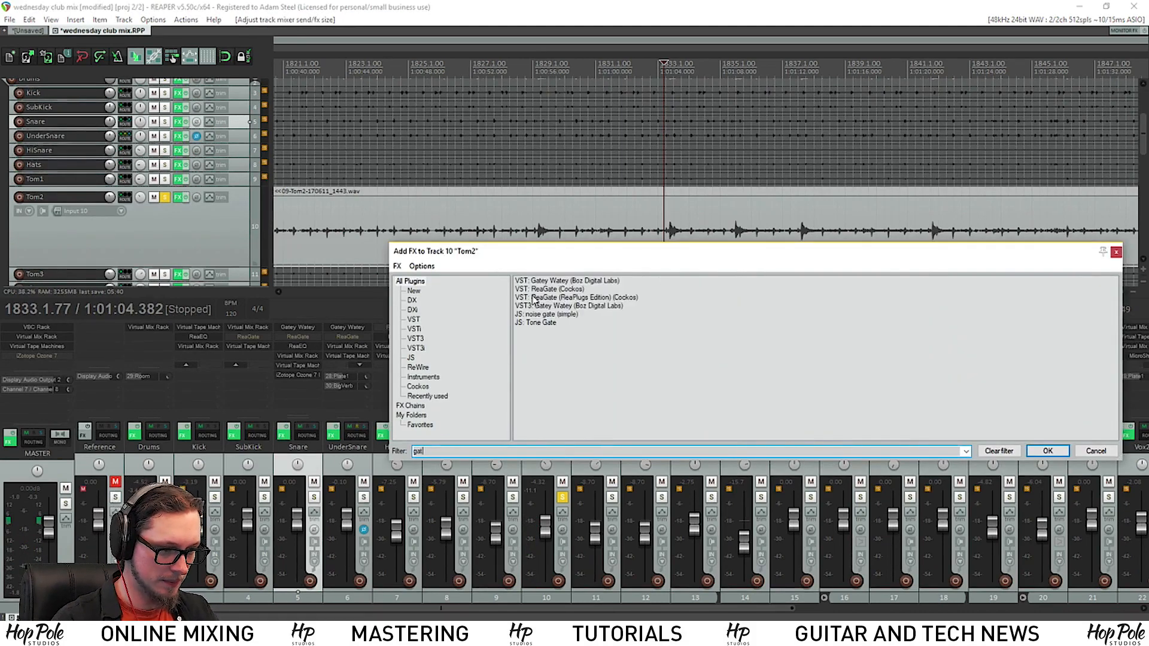
pyautogui.doubleClick(544, 282)
pyautogui.moveTo(531, 359); pyautogui.dragTo(548, 345)
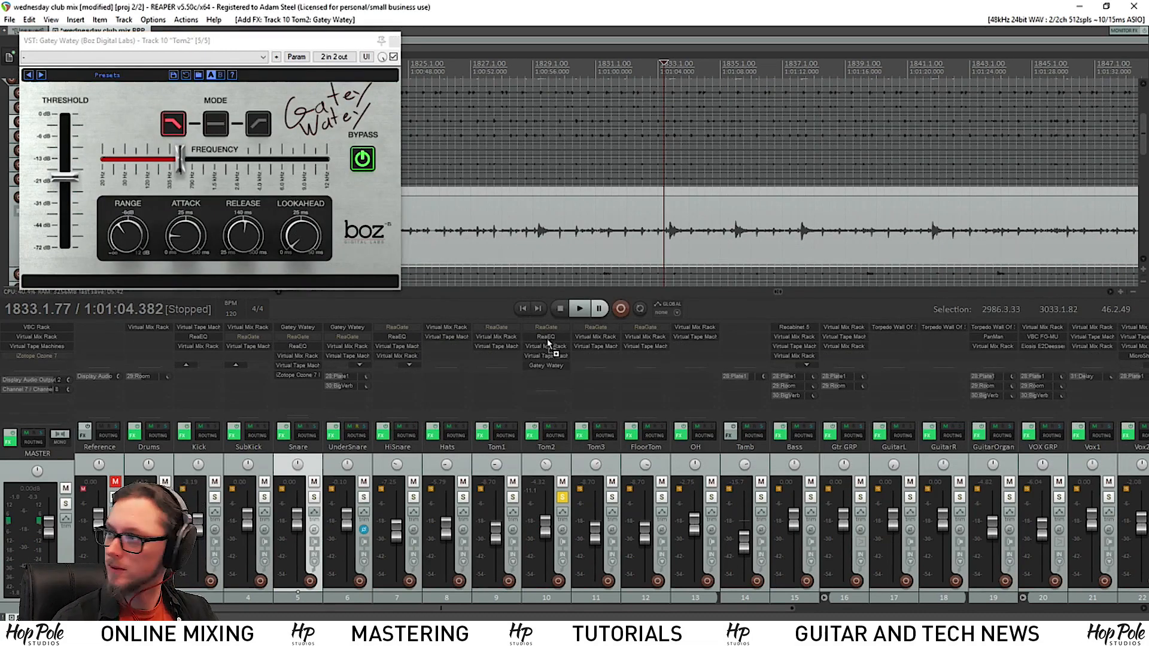
# - Play the soloed Tom2 from about bar 1833 and load the Snare Remove Hi Hat preset in its Gatey Watey
pyautogui.press('space')
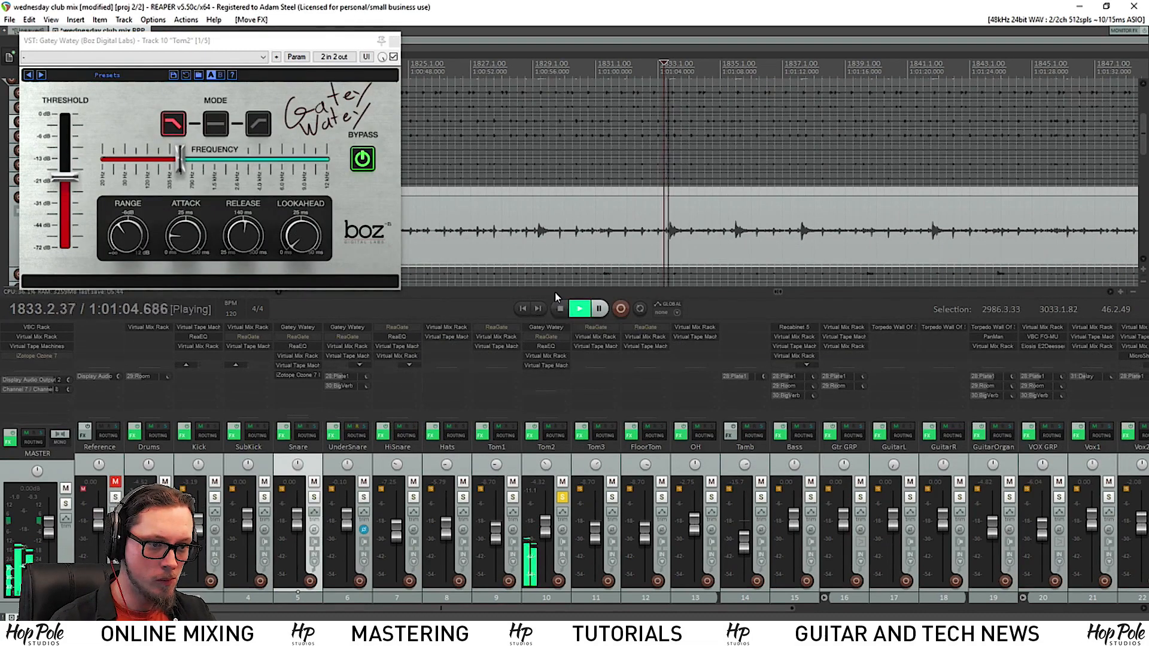
pyautogui.moveTo(224, 34); pyautogui.dragTo(459, 92)
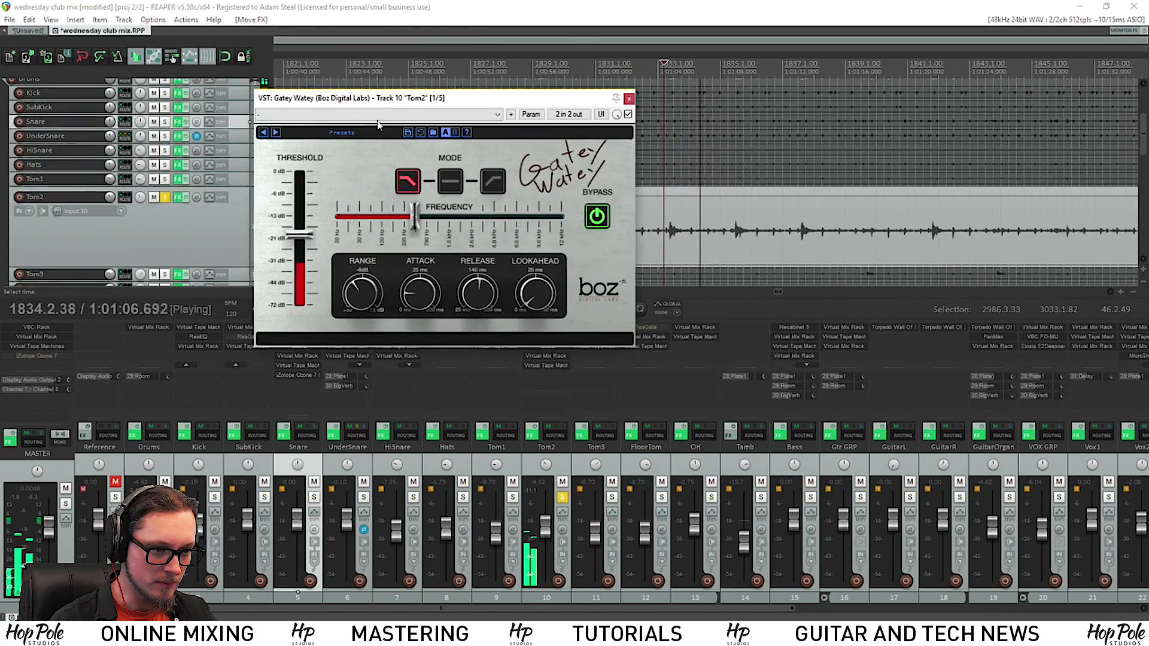
pyautogui.click(332, 132)
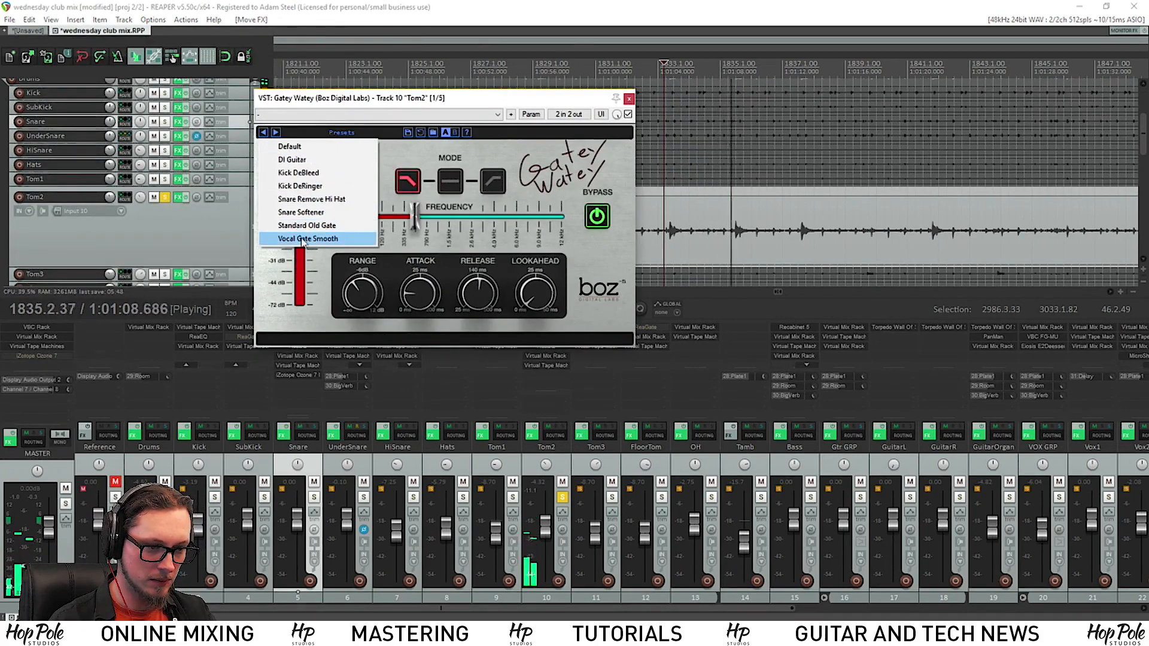
pyautogui.click(305, 200)
pyautogui.moveTo(352, 98); pyautogui.dragTo(226, 93)
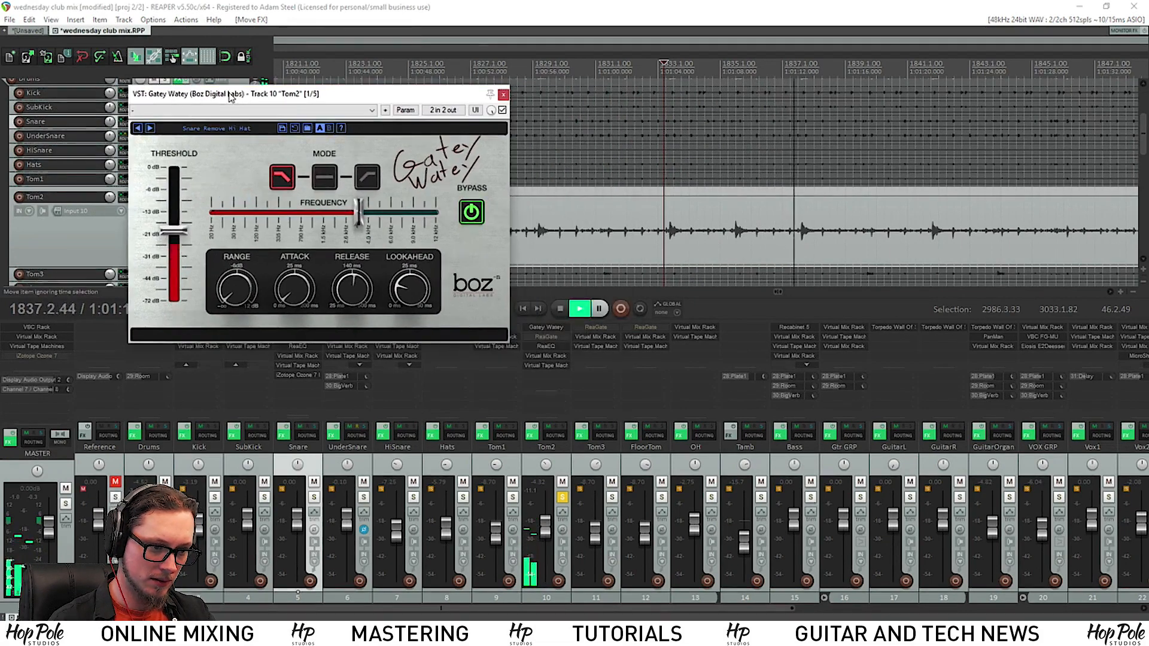
# - Lower Tom2's Gatey Watey crossover frequency to about 1.3 kHz and adjust its threshold, attack and release (about 188 ms) while auditioning
pyautogui.moveTo(325, 97); pyautogui.dragTo(398, 159)
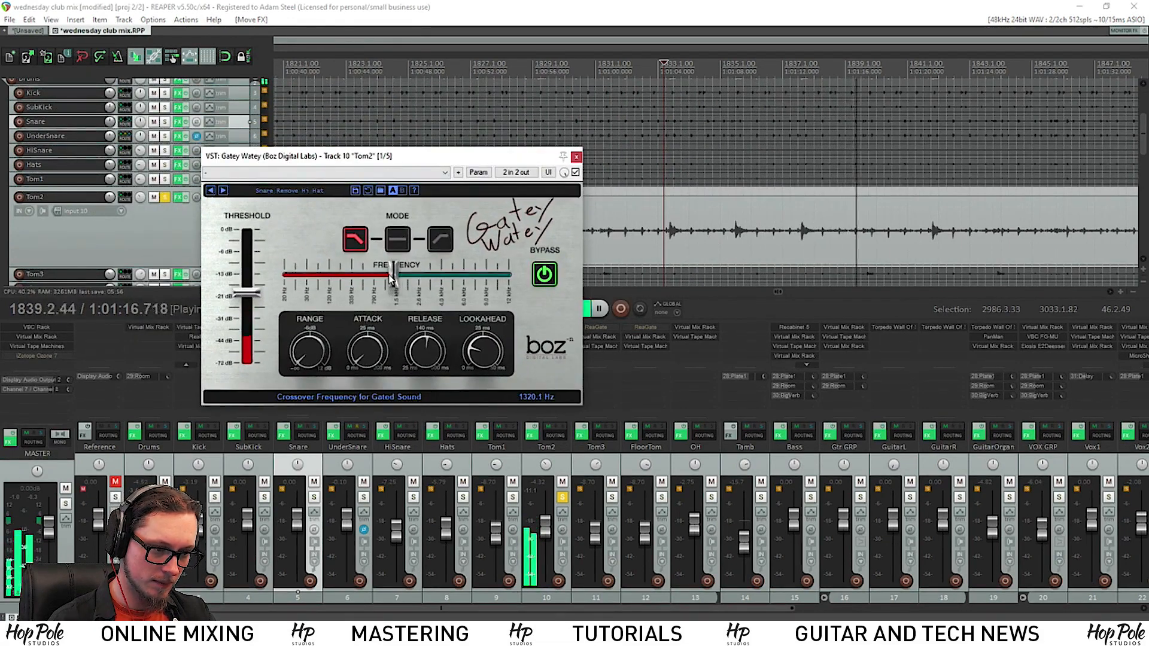
pyautogui.click(391, 279)
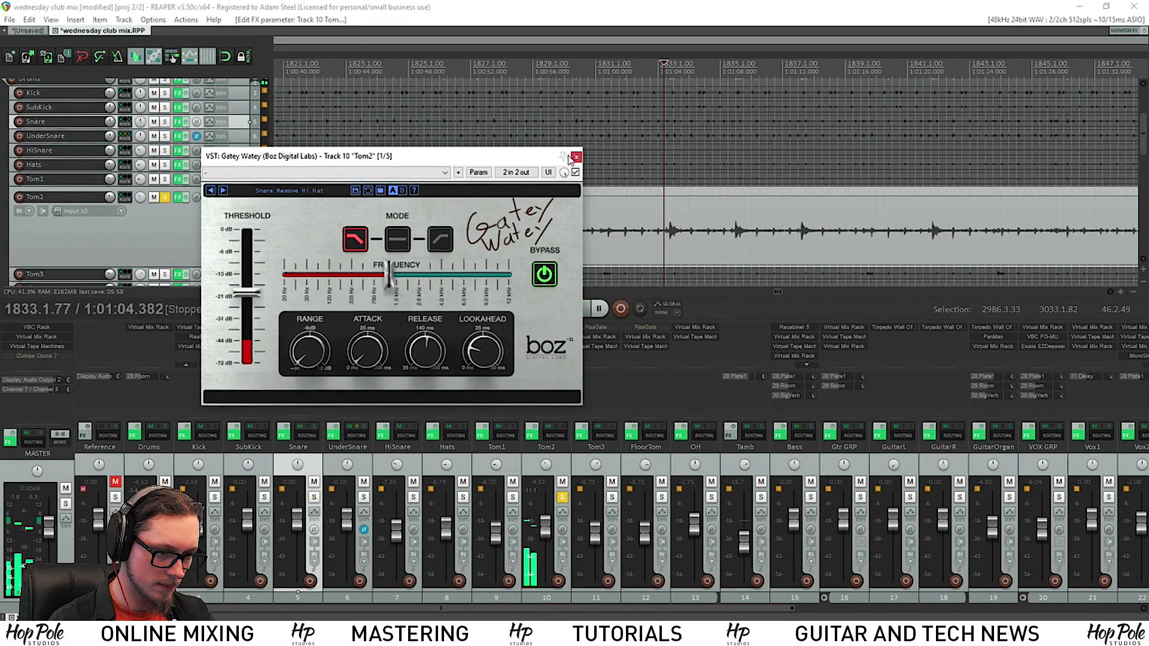
pyautogui.moveTo(245, 303); pyautogui.dragTo(245, 312)
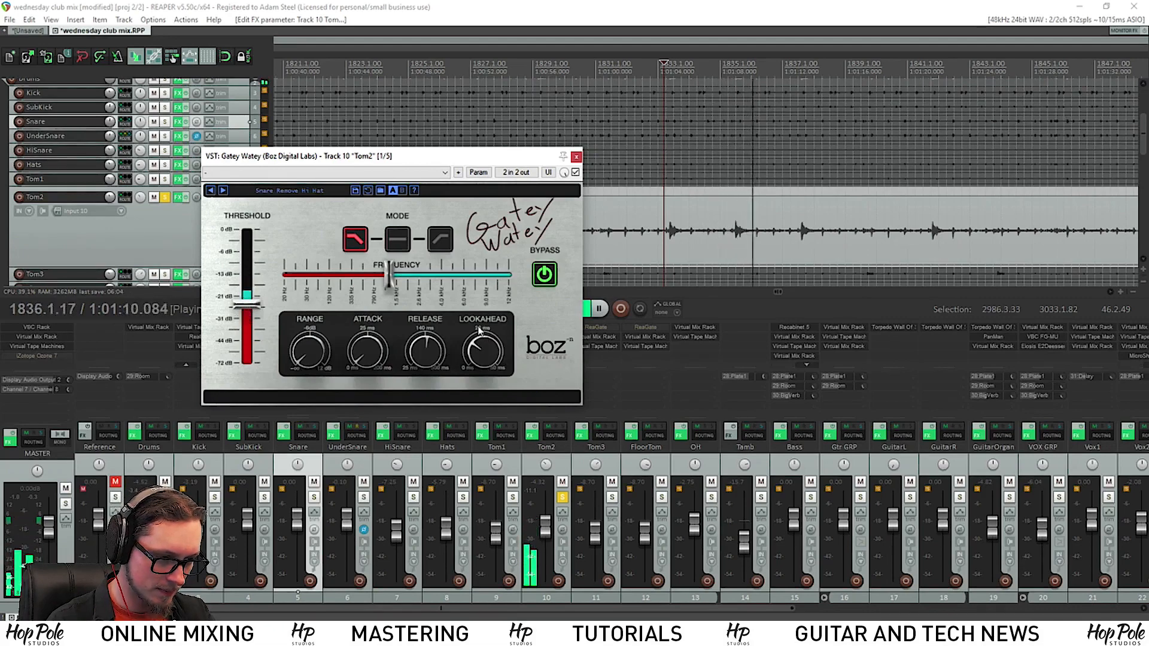
pyautogui.press('space')
pyautogui.press('space')
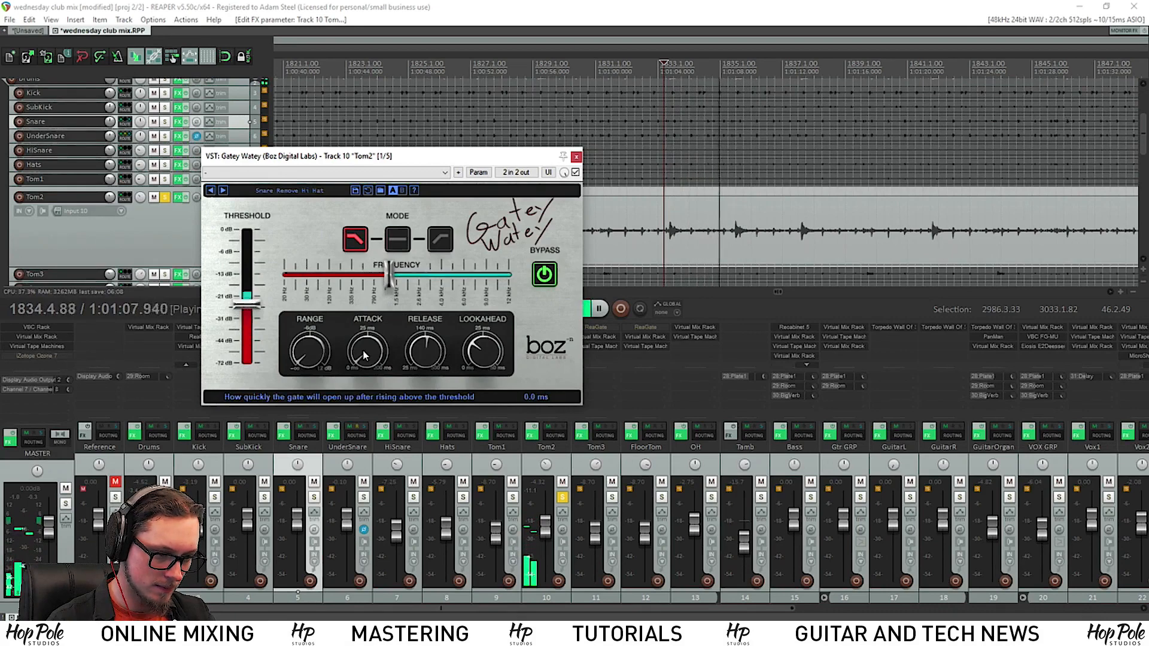
pyautogui.moveTo(364, 358); pyautogui.dragTo(367, 350)
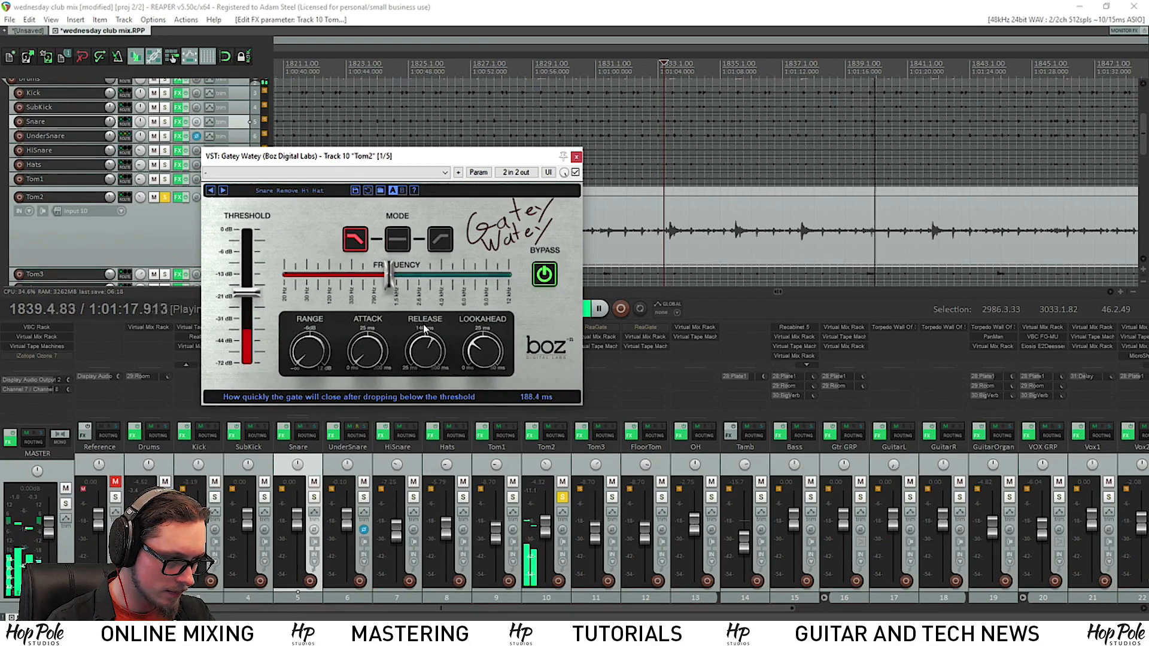
# - Replay the soloed Tom2 from about bar 1841, lower the gate's crossover frequency further and set the threshold to about -20 dB
pyautogui.click(939, 67)
pyautogui.click(919, 67)
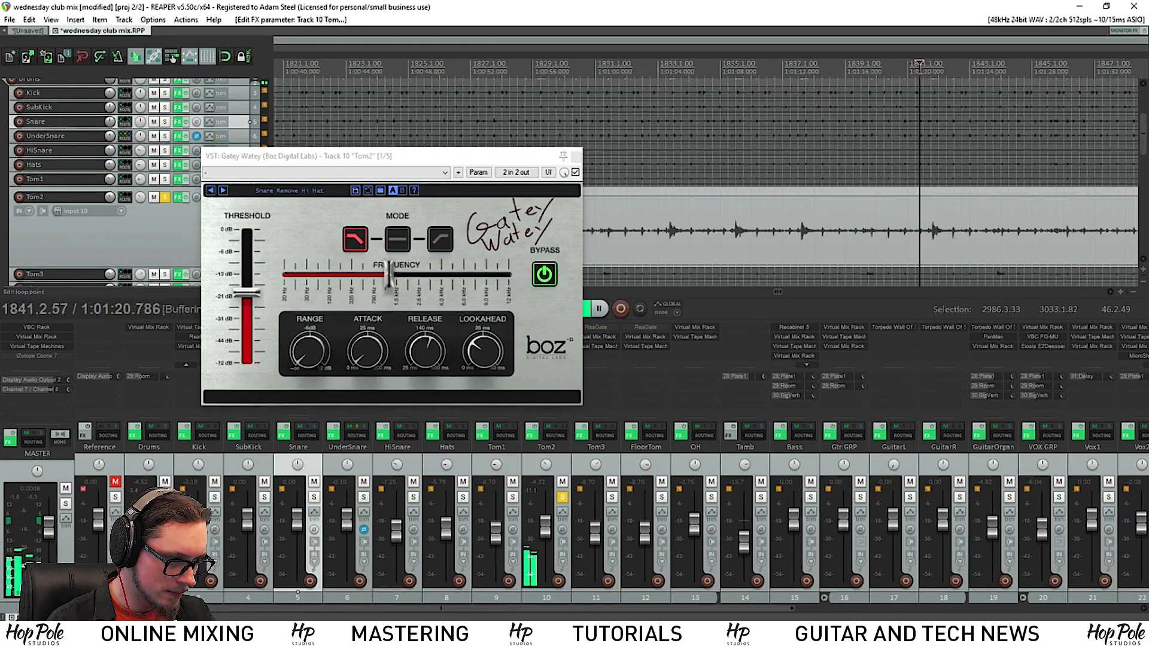
pyautogui.scroll(-3, 905, 84)
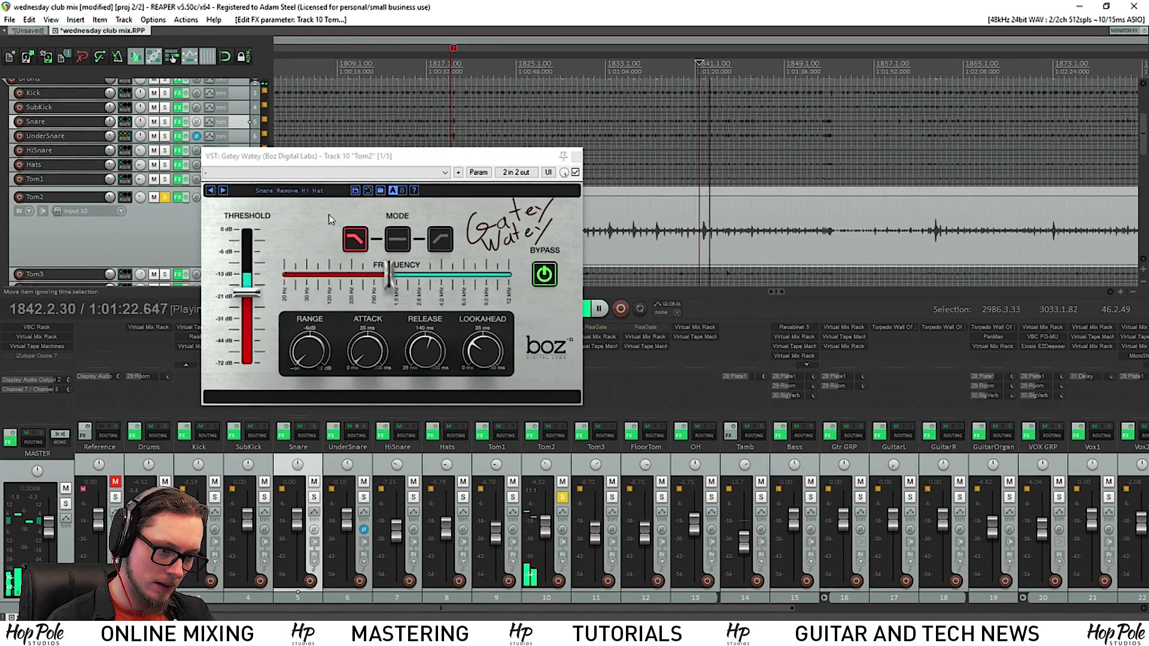
pyautogui.moveTo(351, 156); pyautogui.dragTo(366, 181)
pyautogui.moveTo(428, 314); pyautogui.dragTo(400, 310)
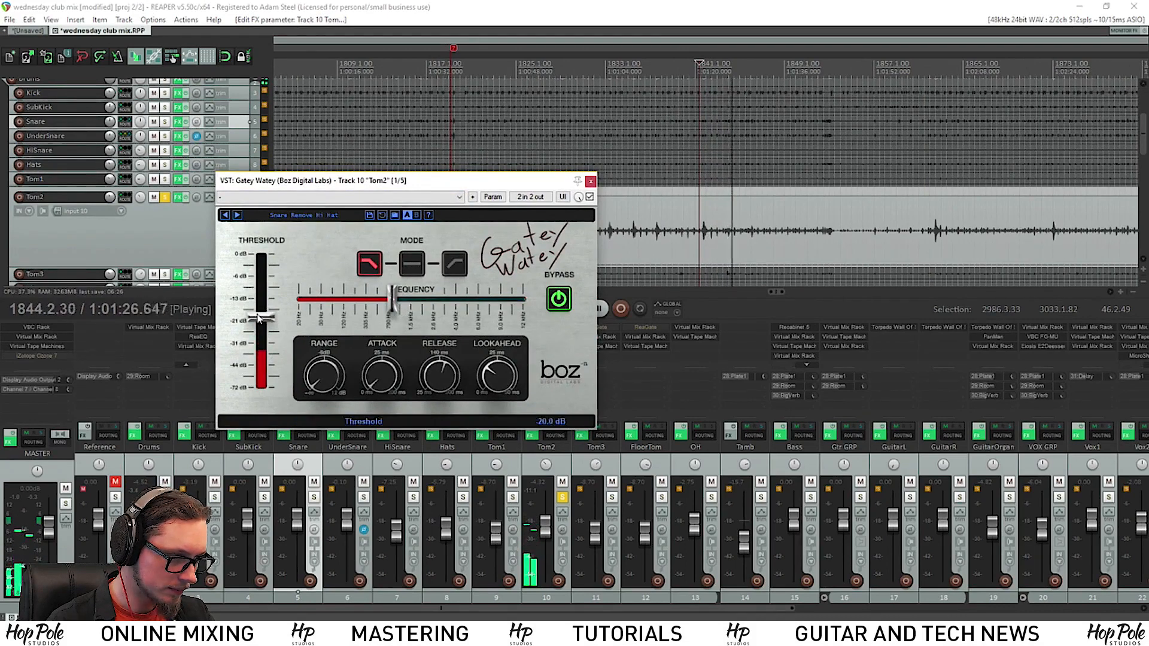
# - Audition the Tom2 hit from about bar 1861 and lower the gate's crossover frequency to about 790 Hz
pyautogui.scroll(5, 927, 69)
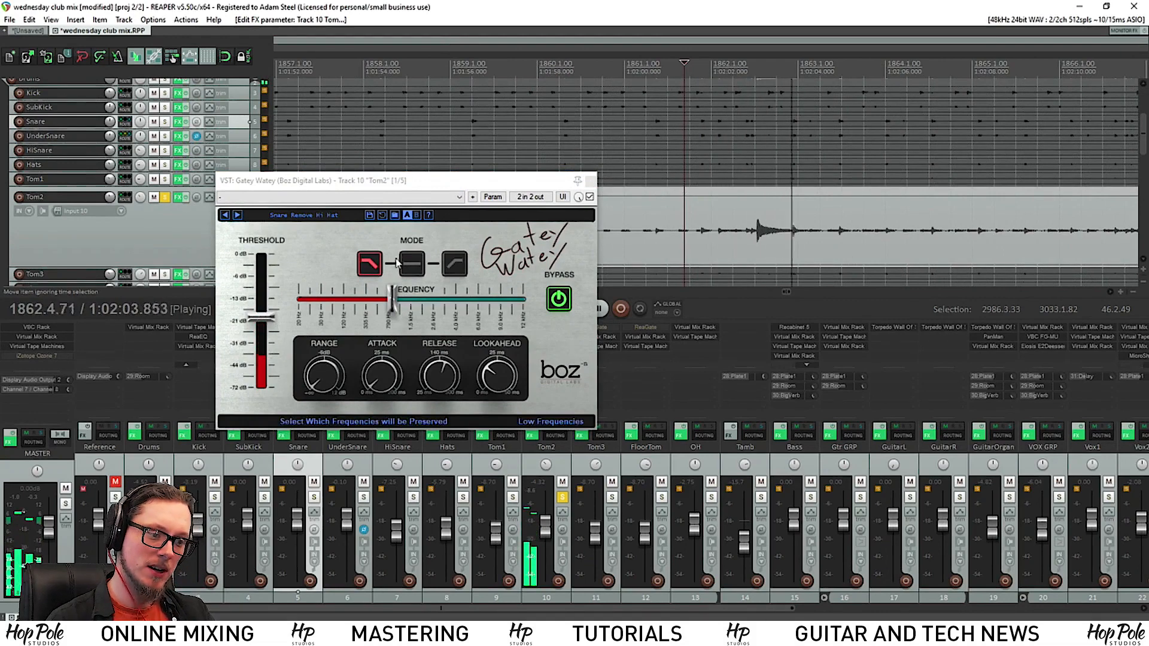
pyautogui.press('space')
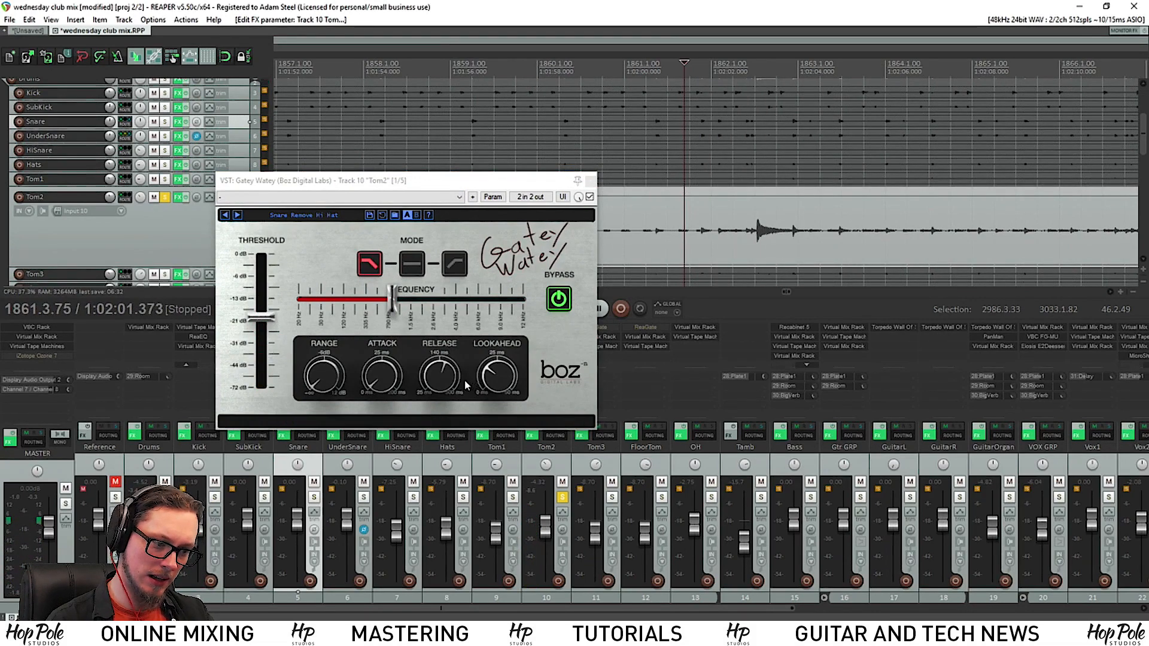
pyautogui.click(497, 380)
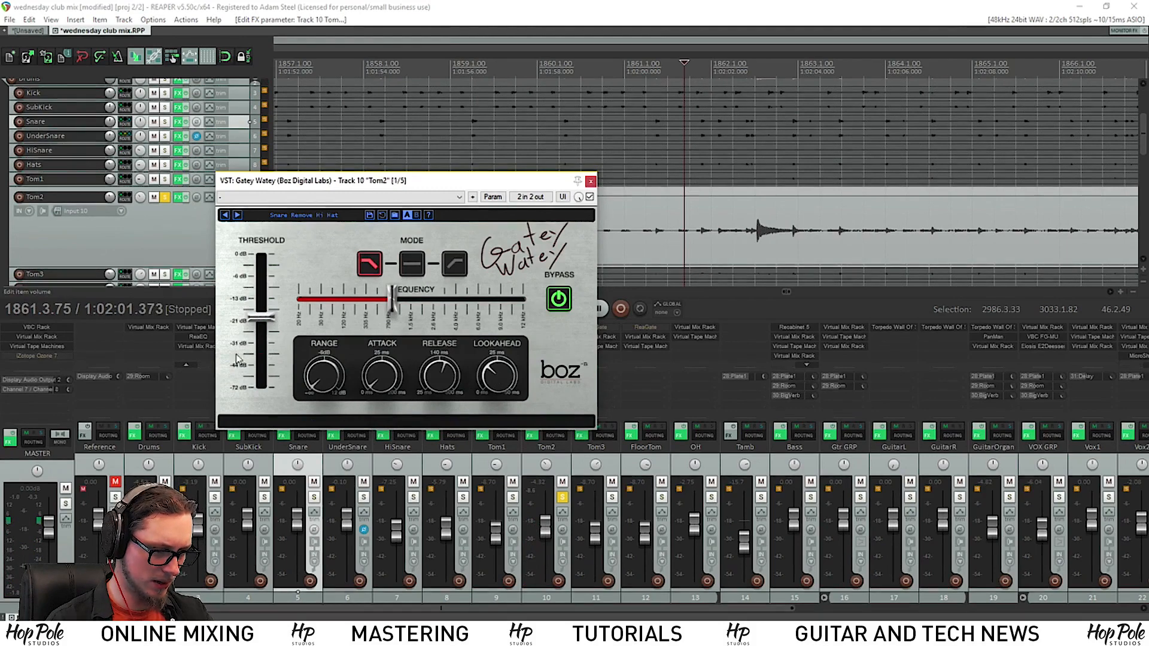
pyautogui.moveTo(486, 182); pyautogui.dragTo(391, 145)
pyautogui.press('space')
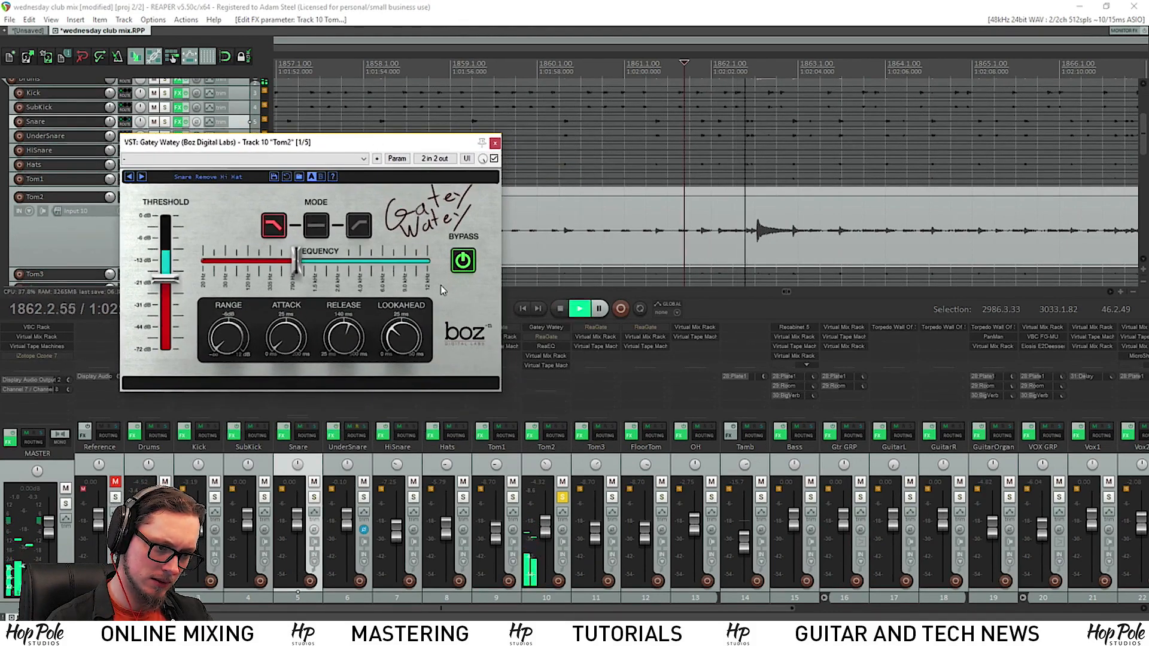
pyautogui.moveTo(298, 269); pyautogui.dragTo(291, 269)
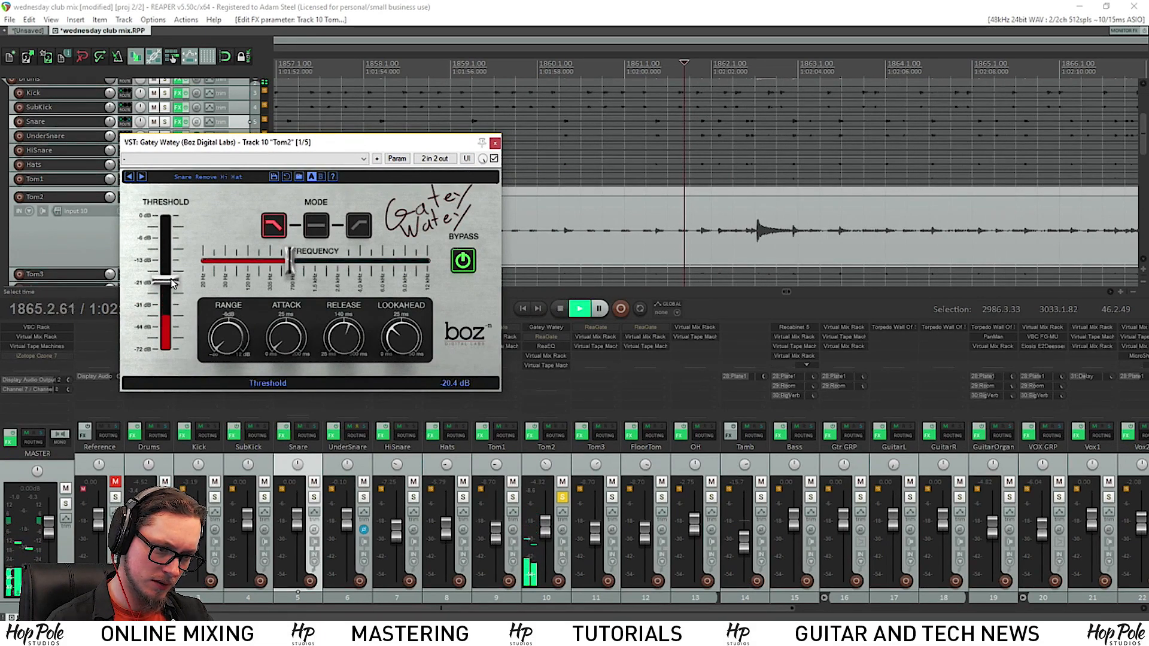
# - Audition the gated Tom2 from about bar 1873 and from the earlier hit at about bar 1795
pyautogui.scroll(-3, 863, 119)
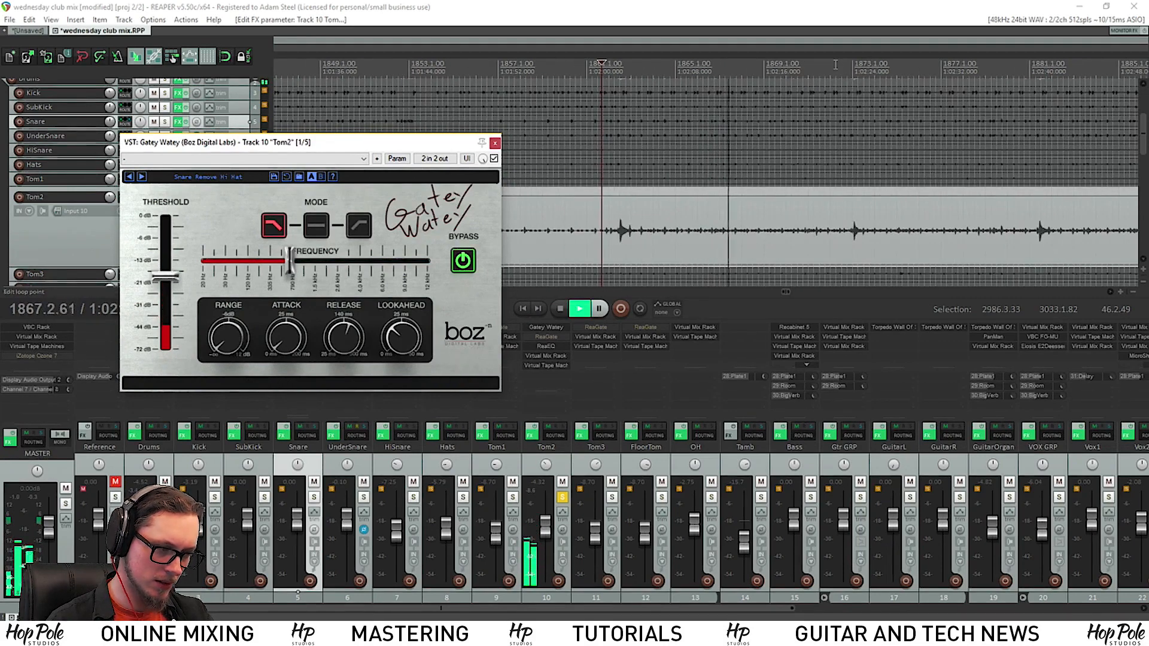
pyautogui.click(835, 64)
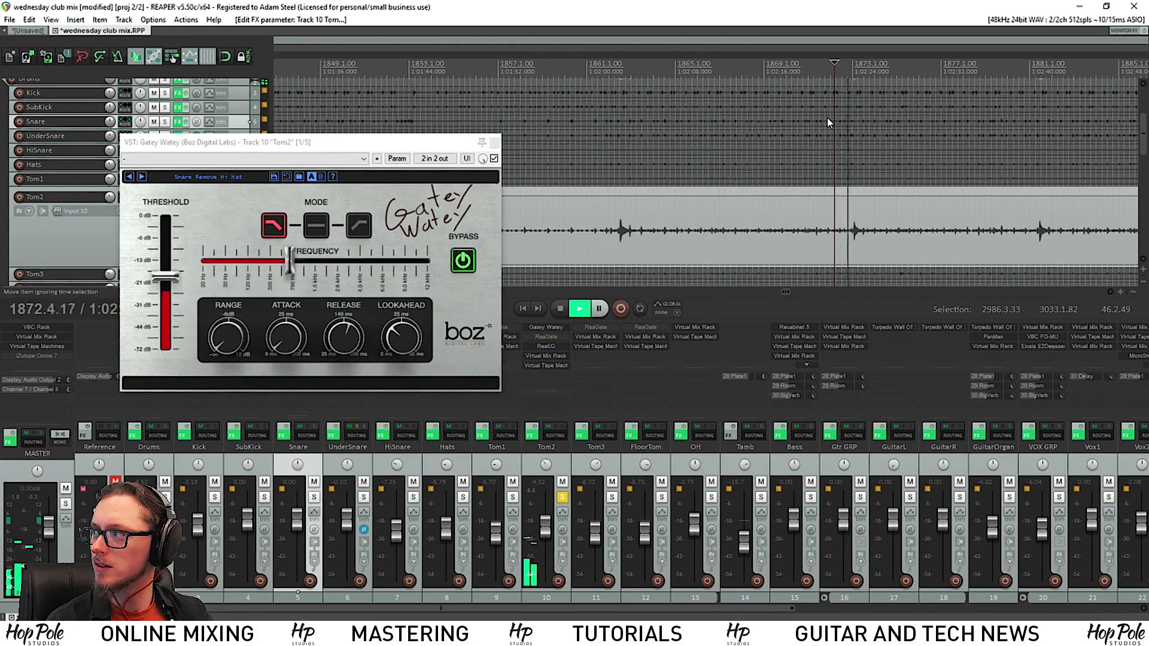
pyautogui.scroll(-4, 789, 141)
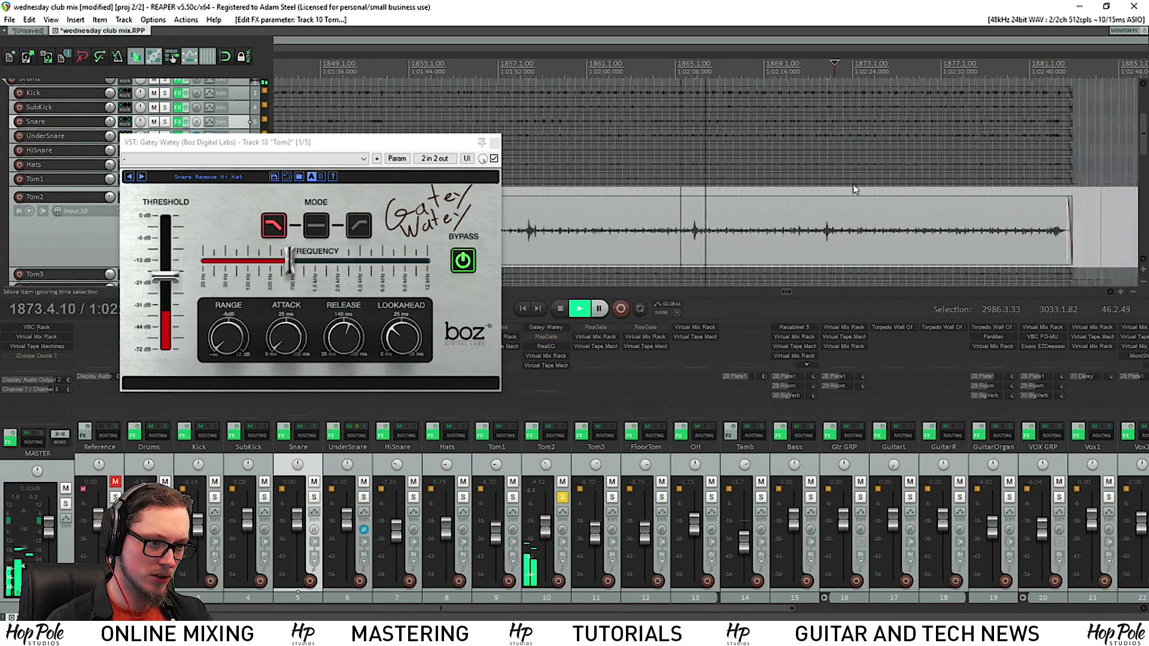
pyautogui.moveTo(360, 133); pyautogui.dragTo(467, 314)
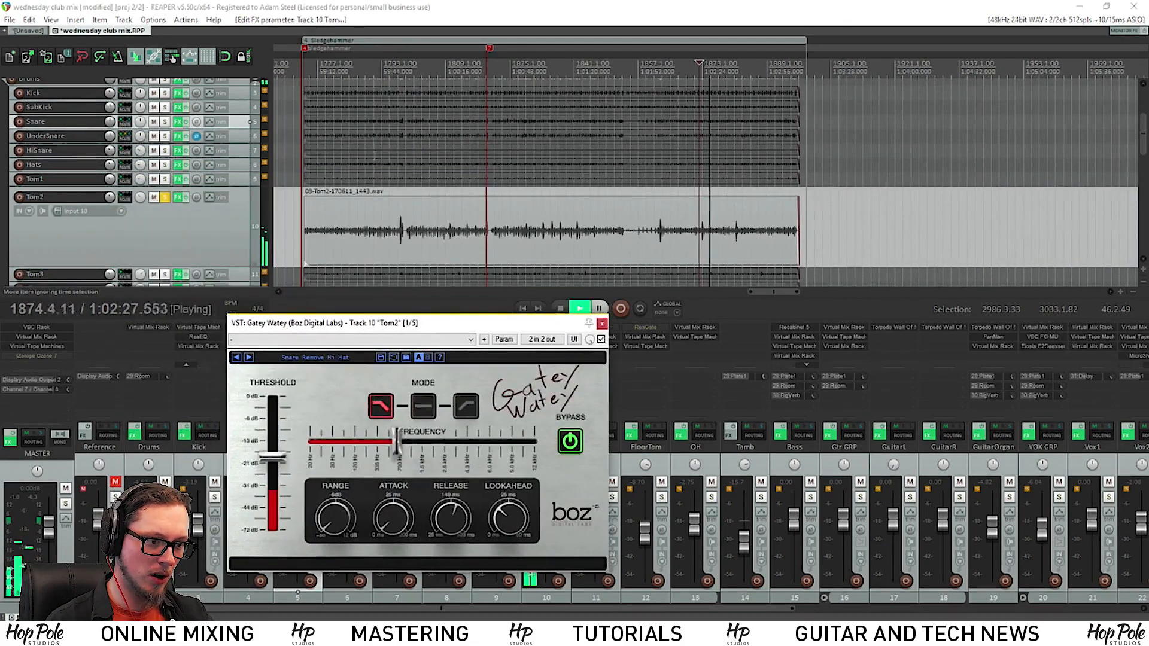
pyautogui.click(391, 70)
pyautogui.scroll(5, 592, 183)
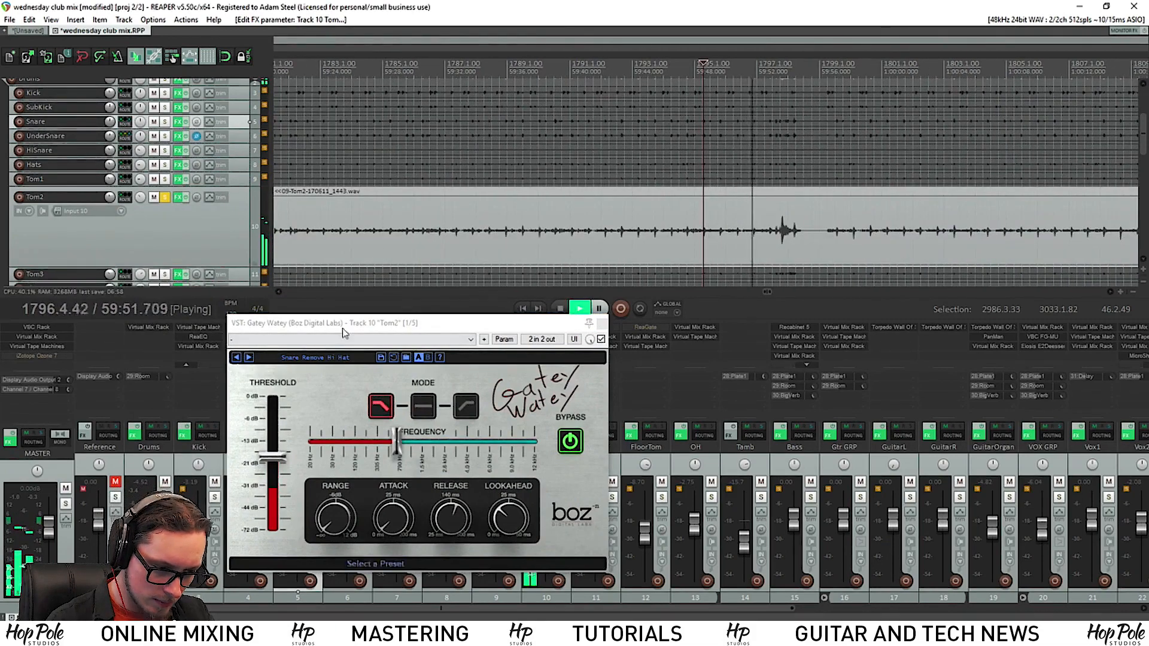
# - Replay the Tom2 hit from about bar 1796 and raise the Gatey Watey threshold to -15.8 dB
pyautogui.moveTo(283, 431)
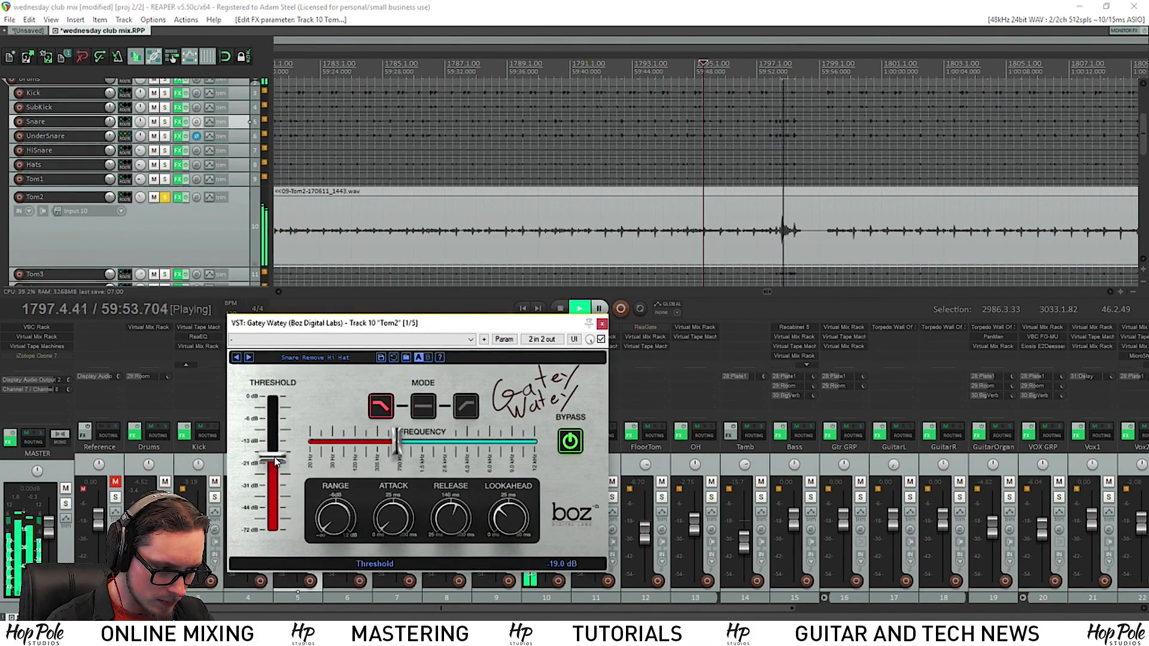
pyautogui.click(729, 101)
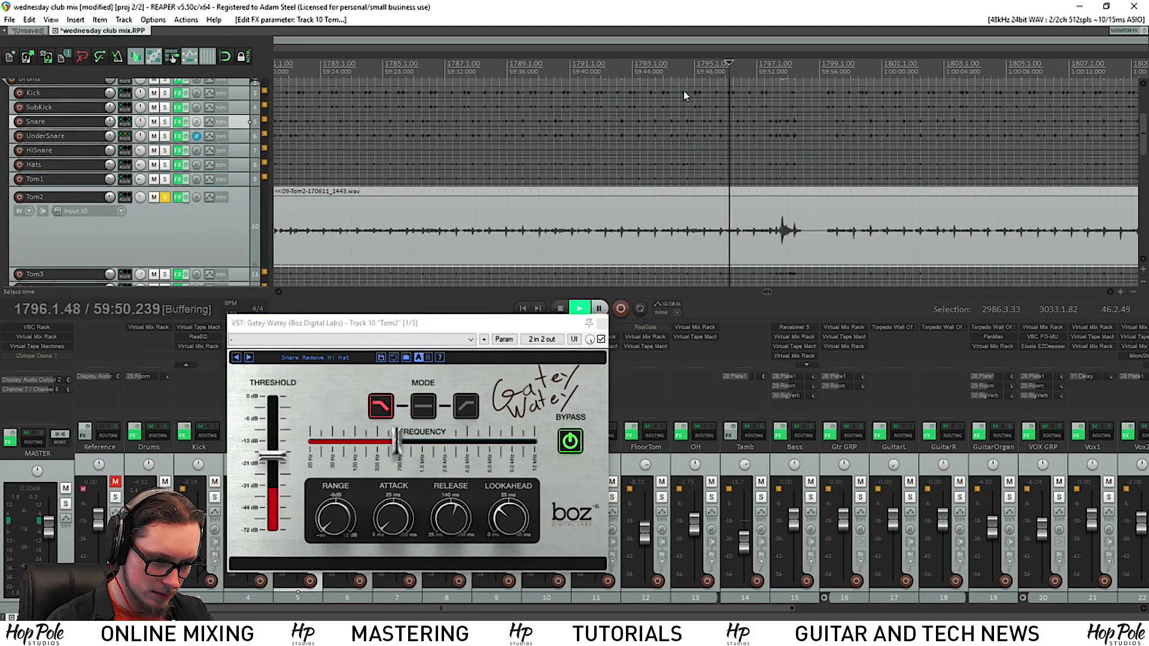
pyautogui.moveTo(282, 461); pyautogui.dragTo(280, 459)
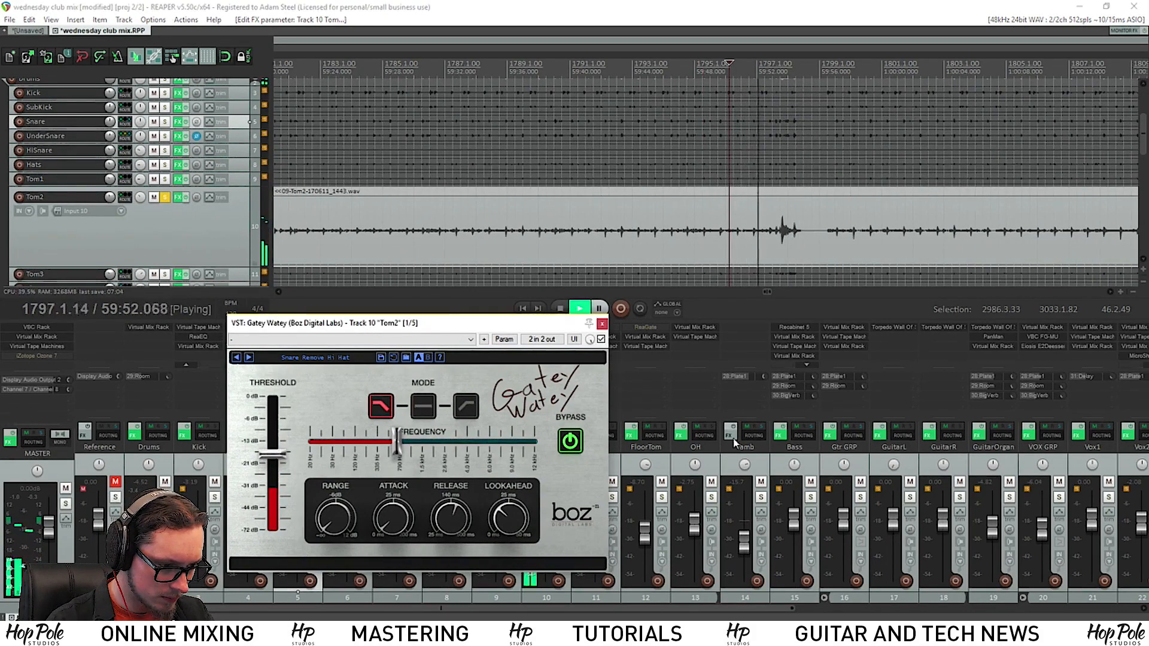
pyautogui.moveTo(467, 331); pyautogui.dragTo(442, 326)
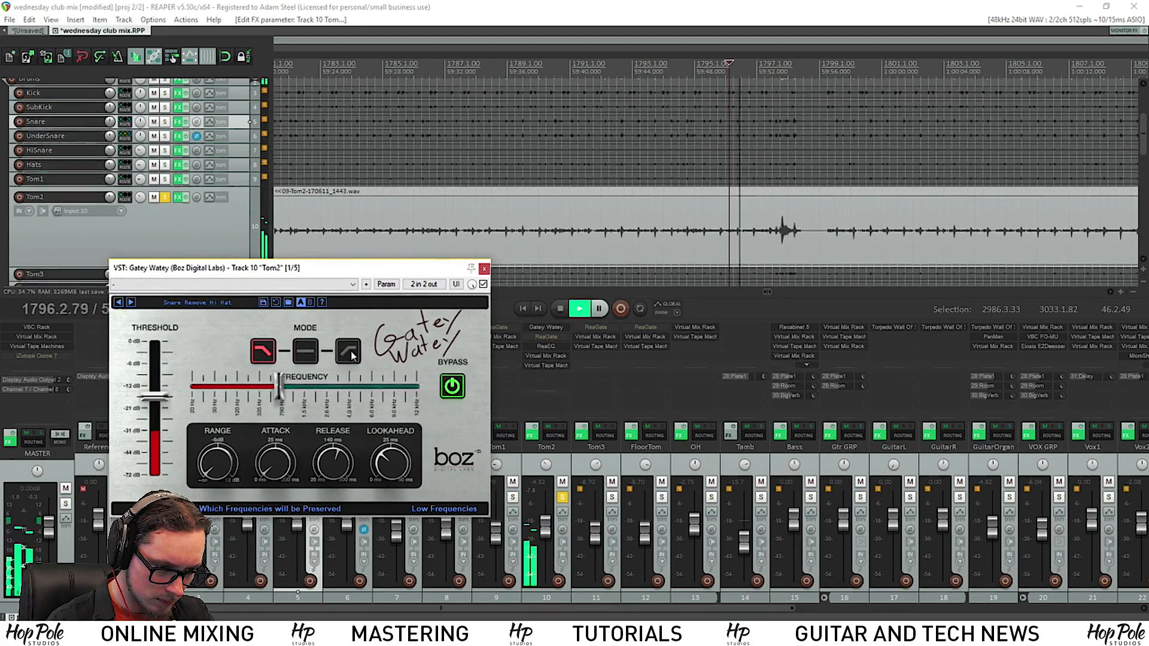
pyautogui.moveTo(161, 397); pyautogui.dragTo(163, 394)
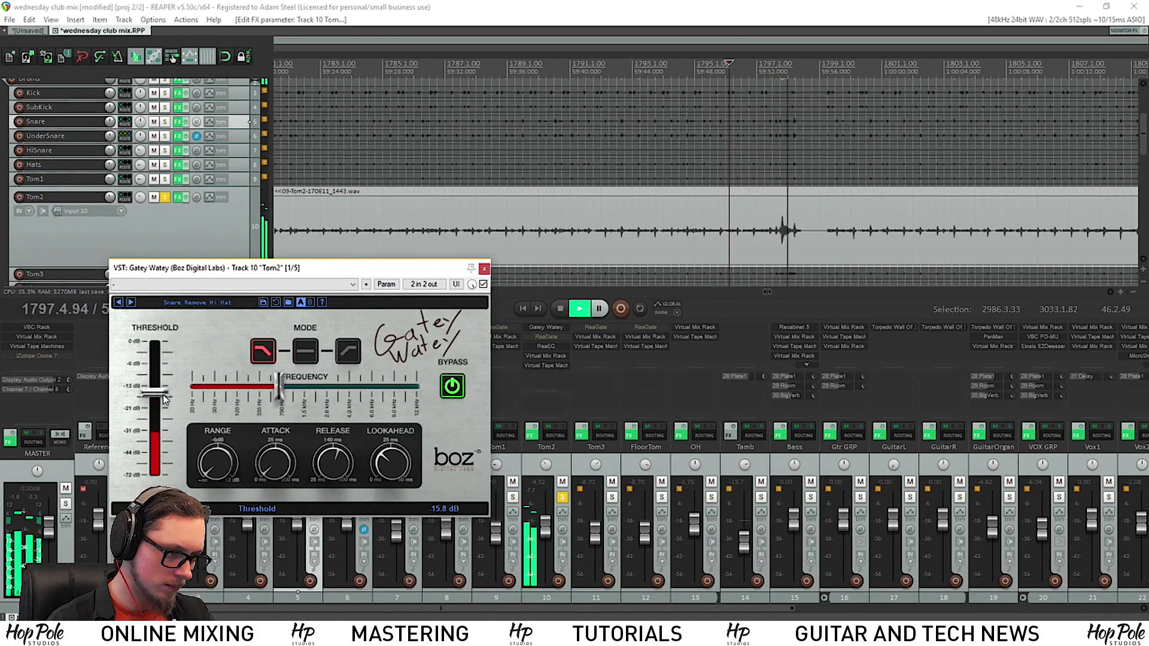
# - Unsolo Tom2, raise its volume to about -2.8 dB and audition the hit in the full mix
pyautogui.click(562, 497)
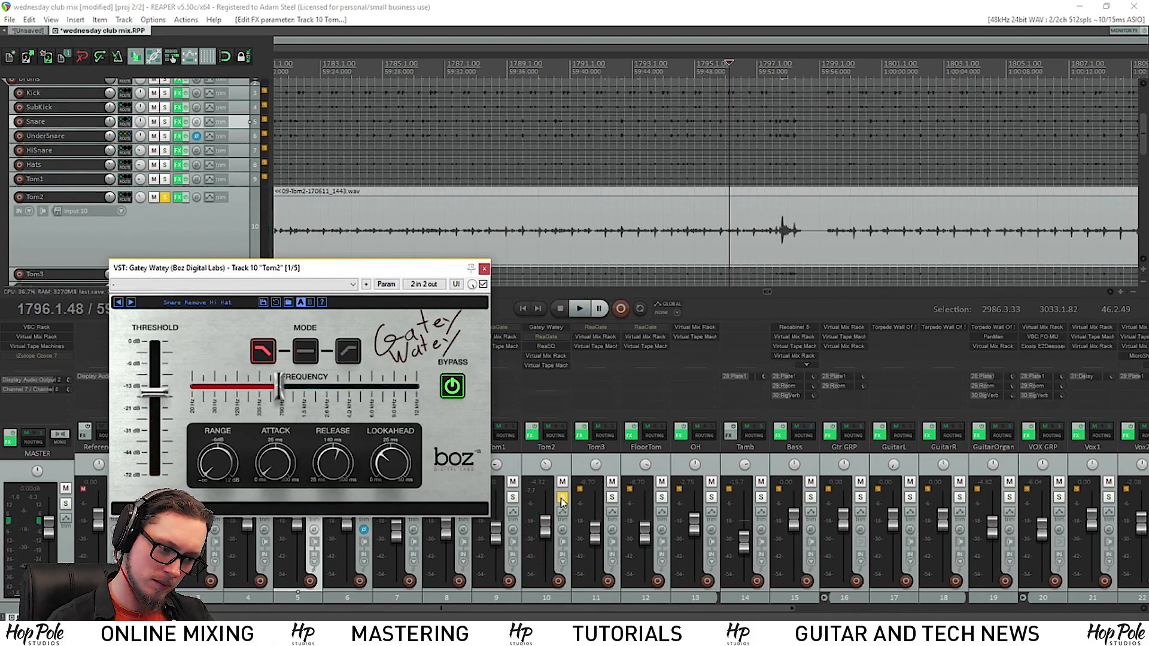
pyautogui.scroll(2, 545, 534)
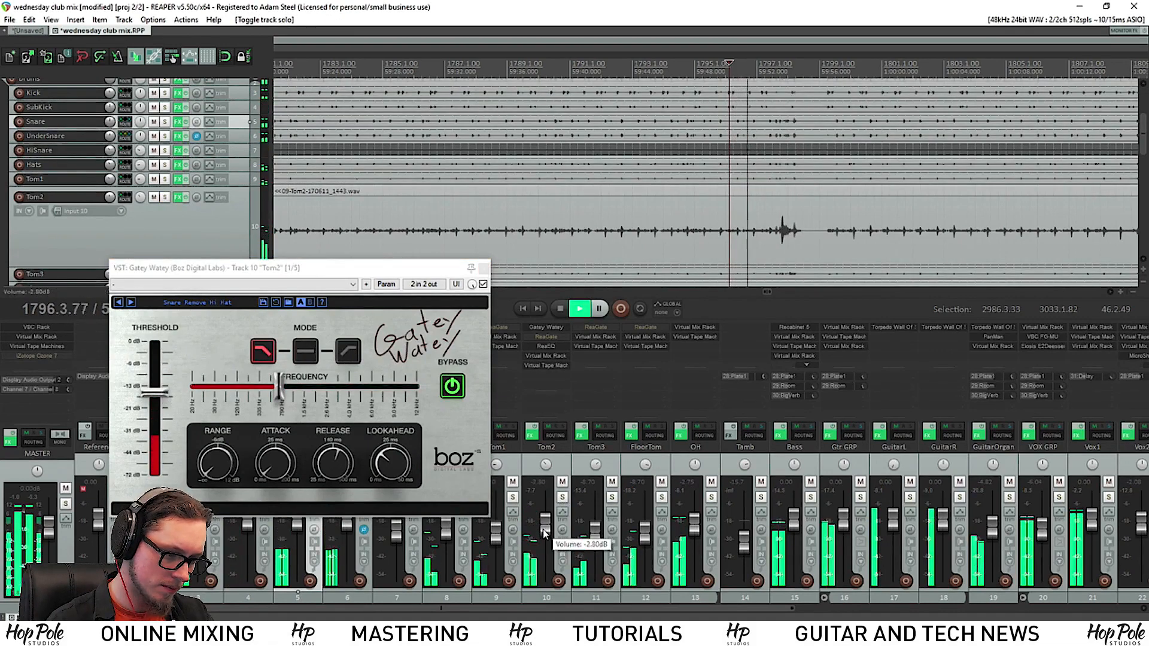
pyautogui.moveTo(429, 267); pyautogui.dragTo(421, 225)
pyautogui.press('space')
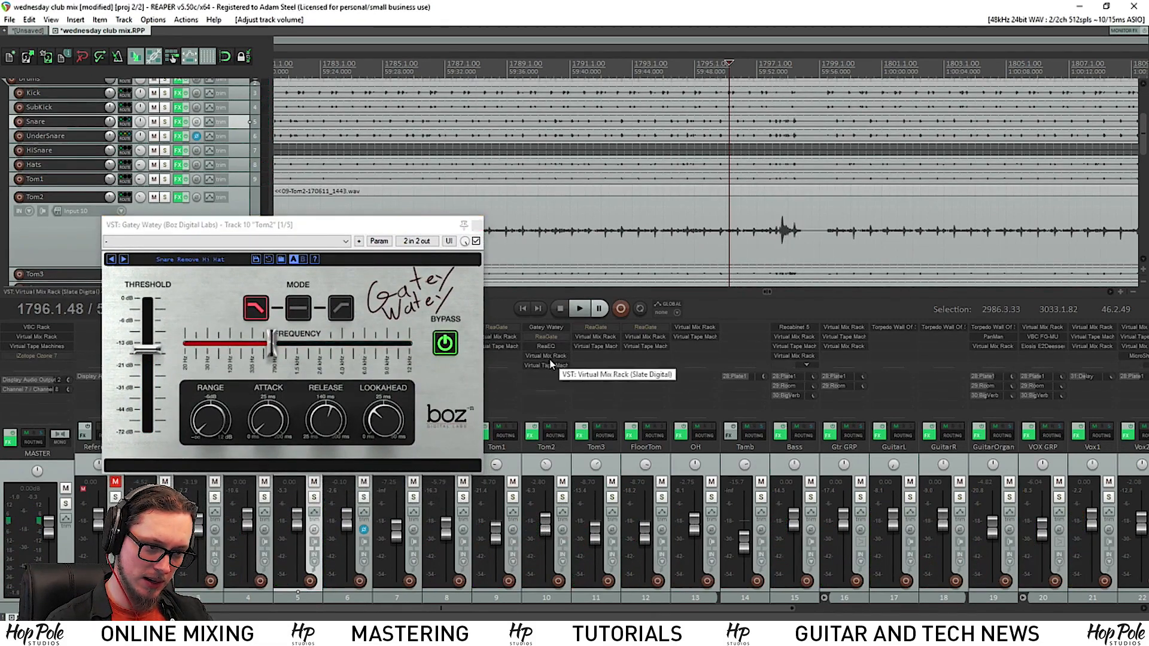
# - Open Tom2's Virtual Mix Rack and add the FG-S equaliser module in the second slot
pyautogui.click(545, 355)
pyautogui.moveTo(334, 249); pyautogui.dragTo(354, 132)
pyautogui.scroll(-8, 190, 368)
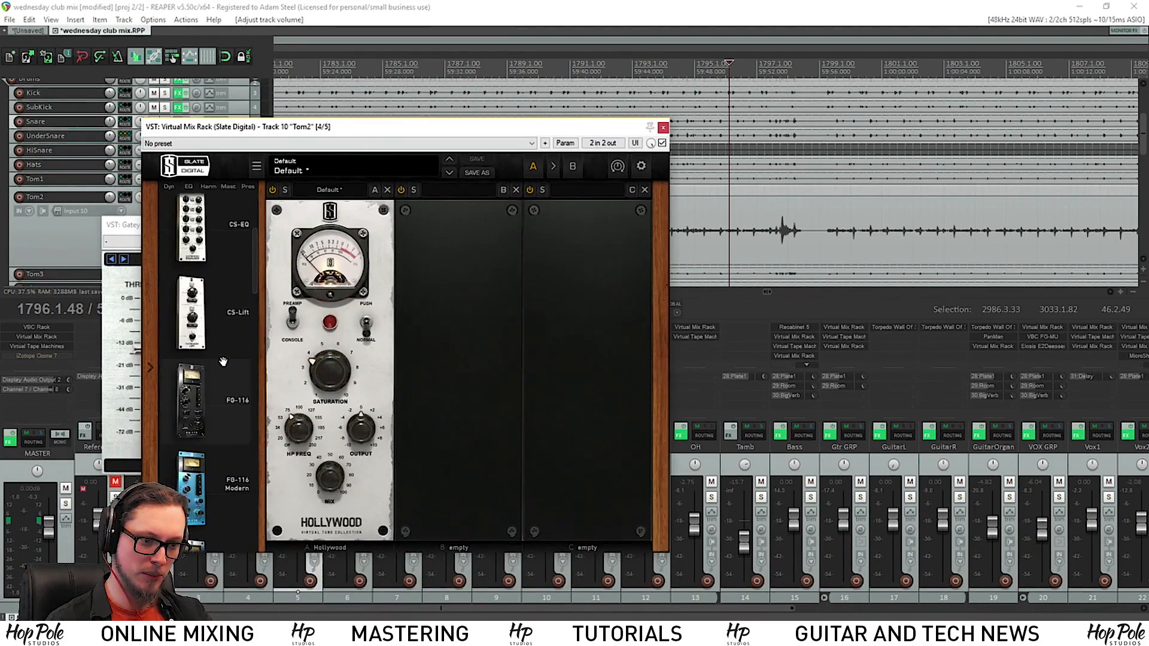
pyautogui.moveTo(190, 368); pyautogui.dragTo(484, 516)
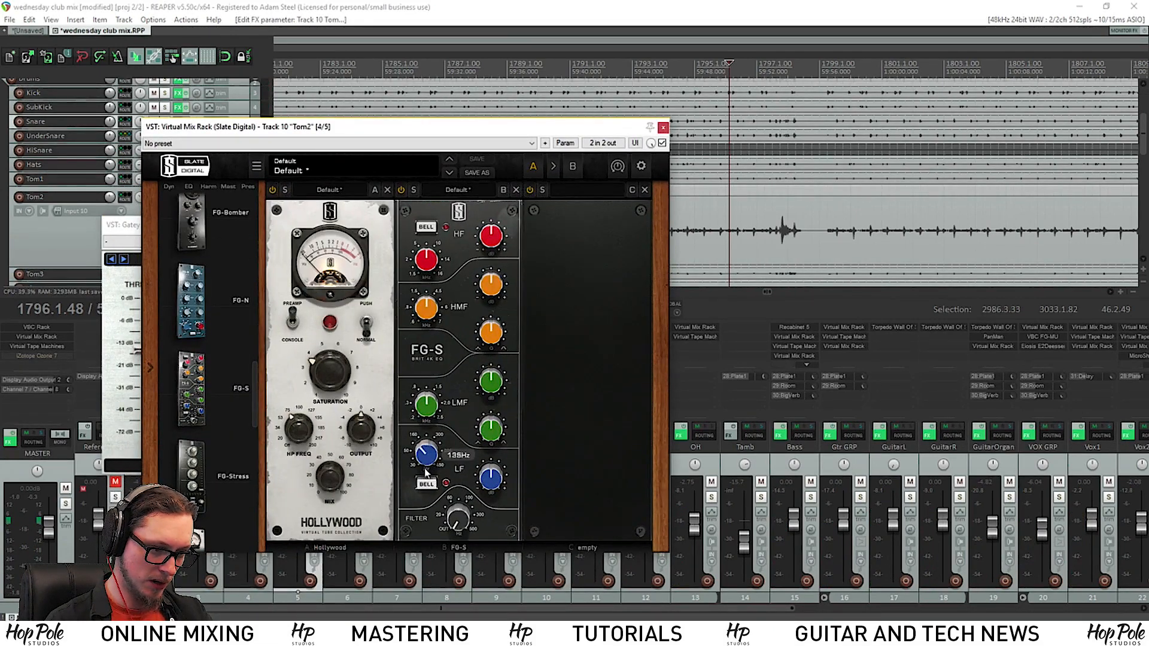
# - Switch the FG-S low band to bell at a lower frequency, boost the LF and HMF bands about 6 dB and audition the mix
pyautogui.moveTo(425, 471); pyautogui.dragTo(427, 491)
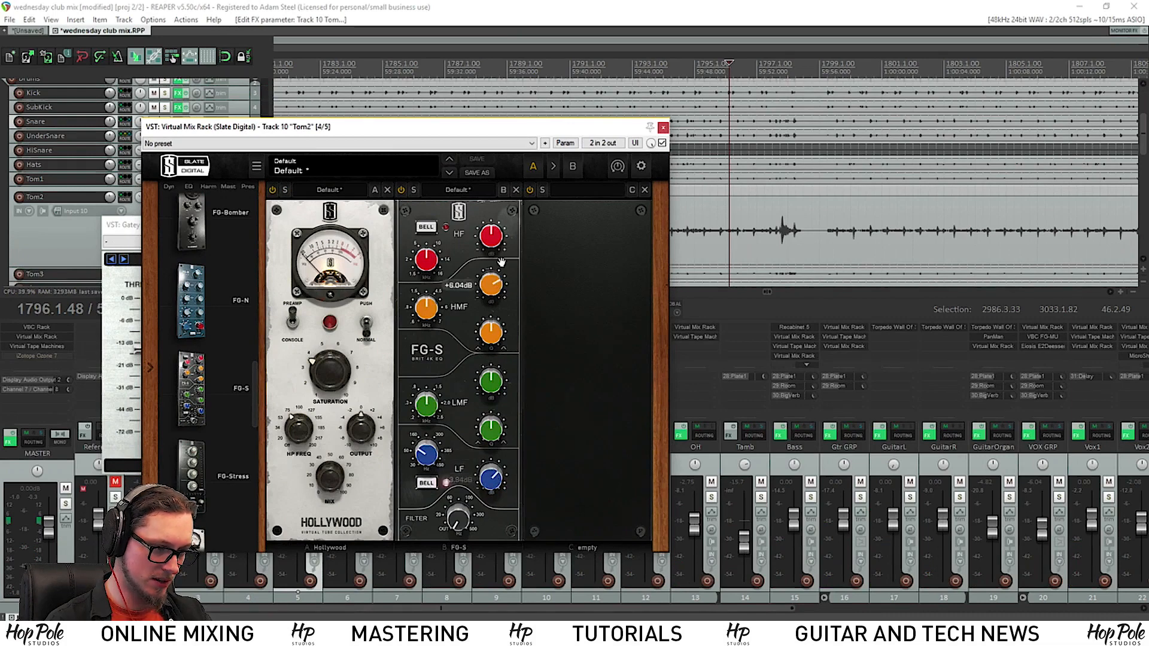
pyautogui.press('space')
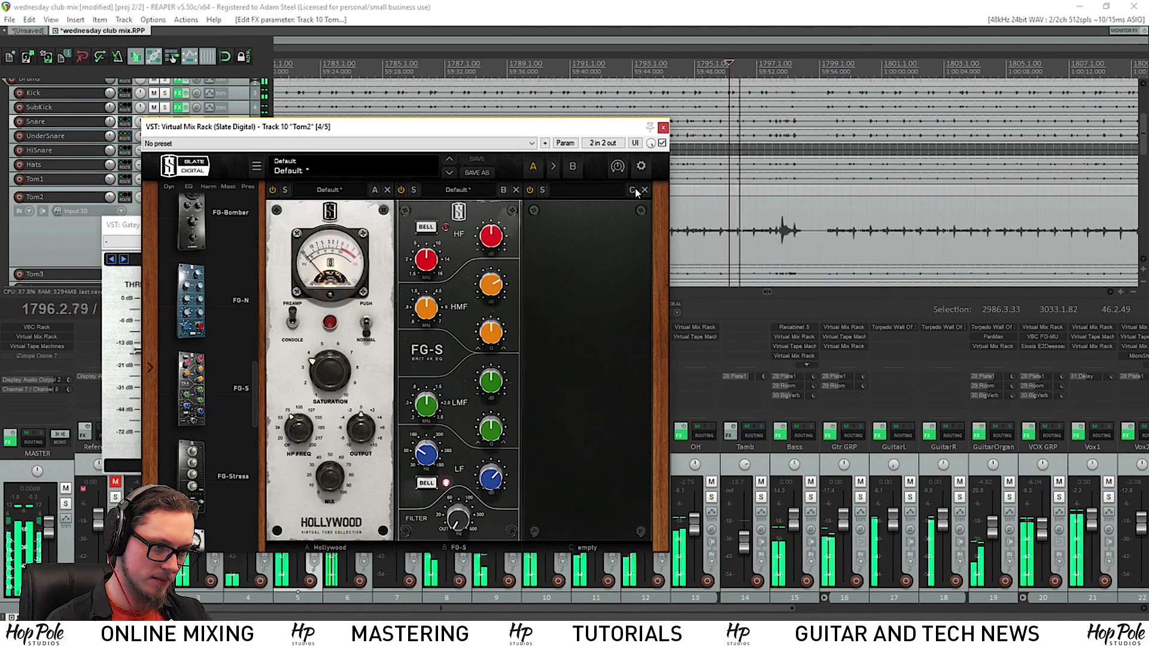
pyautogui.moveTo(470, 131); pyautogui.dragTo(479, 91)
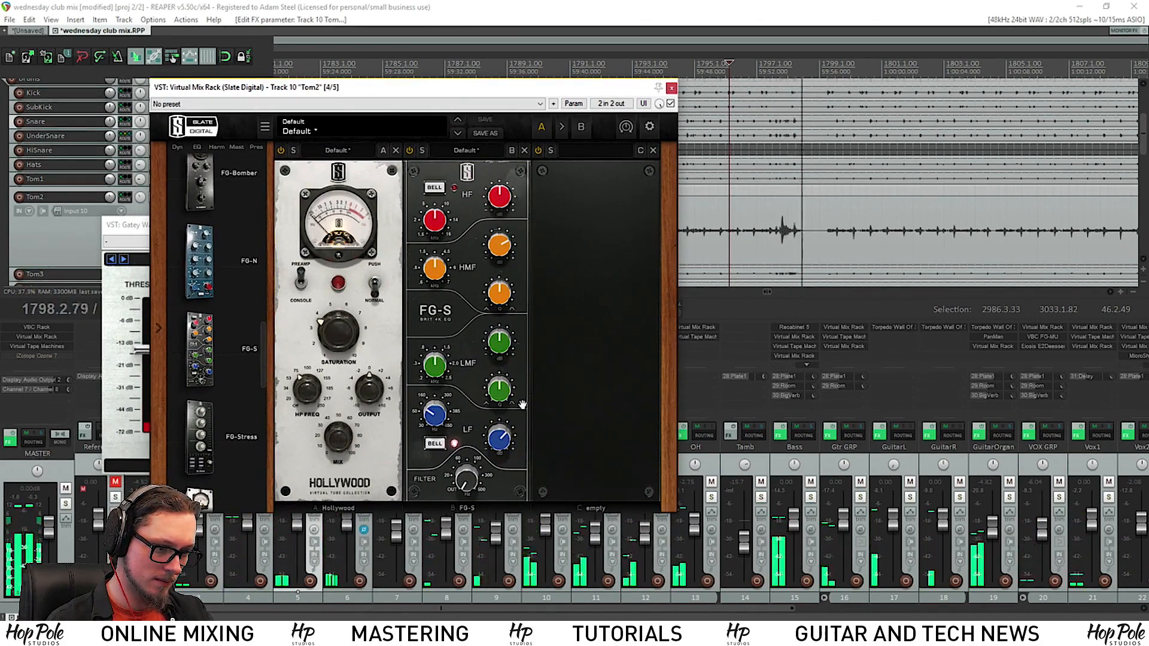
pyautogui.press('space')
pyautogui.press('space')
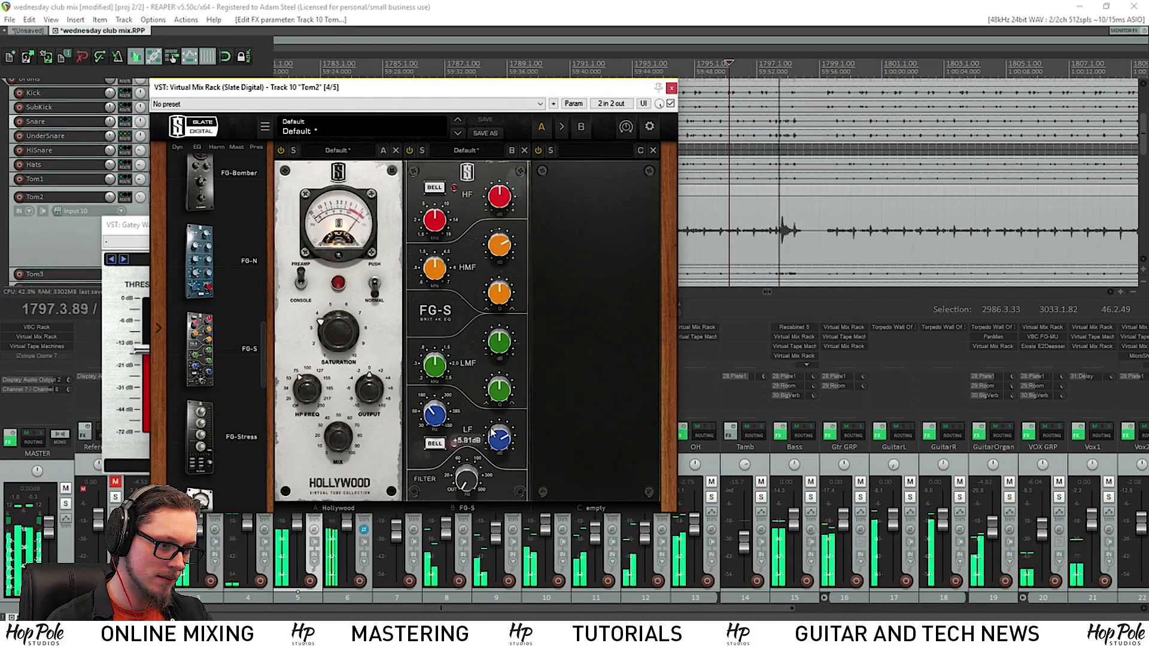
# - Fine-tune the FG-S LF and HMF gains and boost the HF band by 5.84 dB while replaying the hit from about bar 1796
pyautogui.moveTo(499, 440); pyautogui.dragTo(499, 430)
pyautogui.moveTo(499, 252); pyautogui.dragTo(500, 245)
pyautogui.press('space')
pyautogui.press('space')
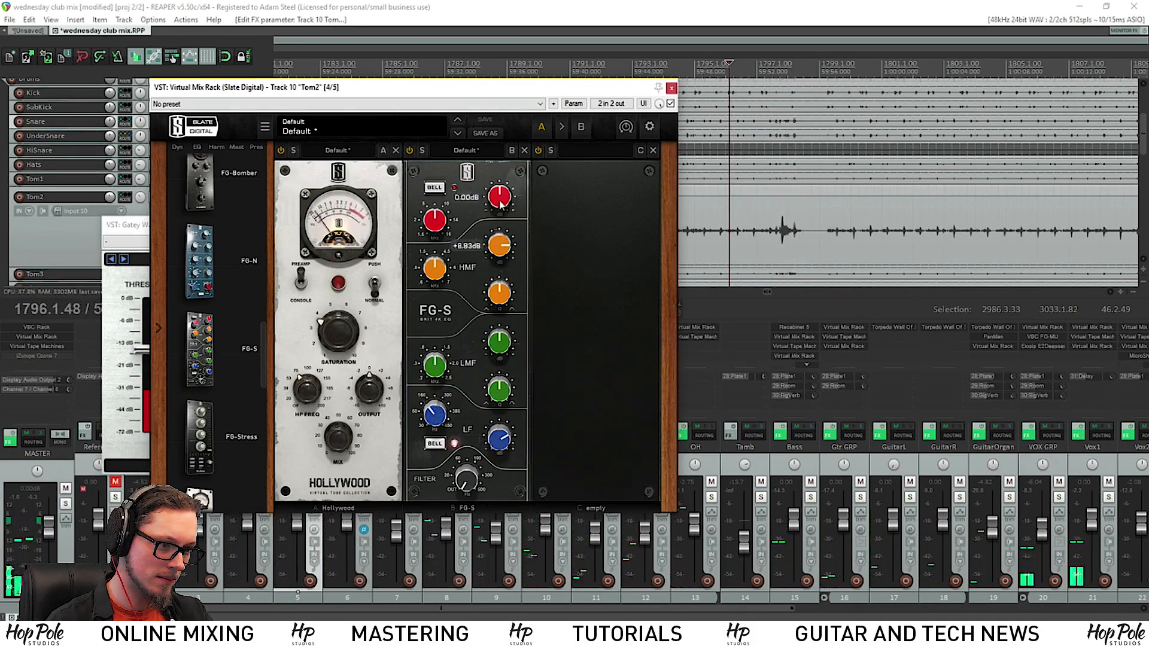
pyautogui.moveTo(501, 205); pyautogui.dragTo(502, 196)
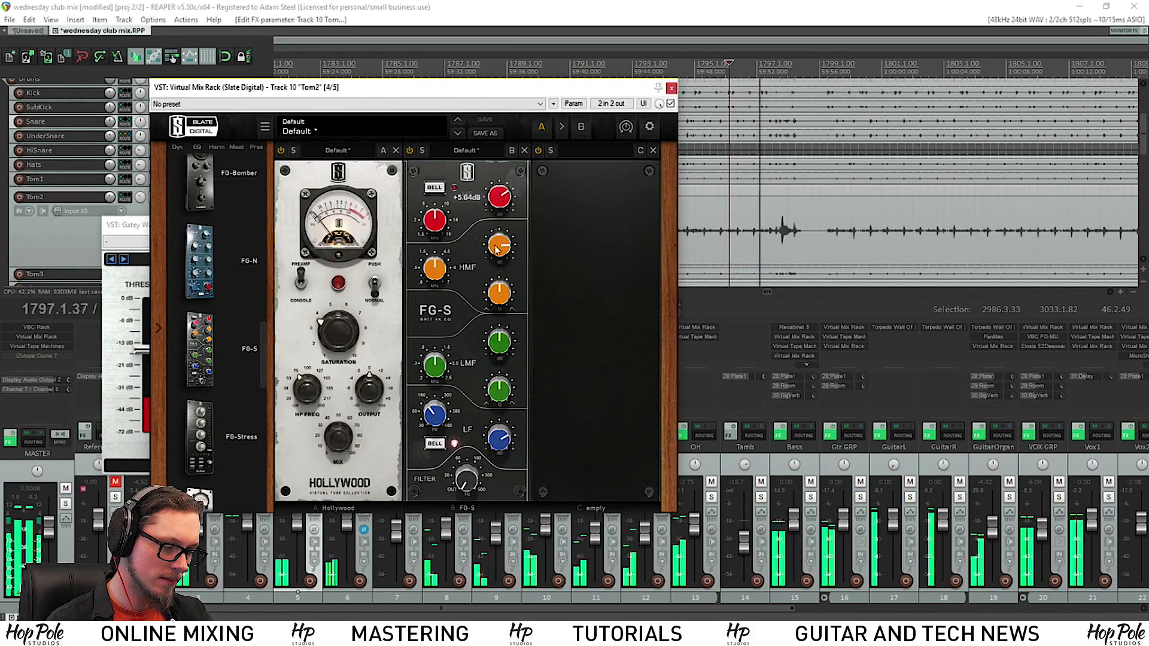
pyautogui.moveTo(501, 248); pyautogui.dragTo(504, 263)
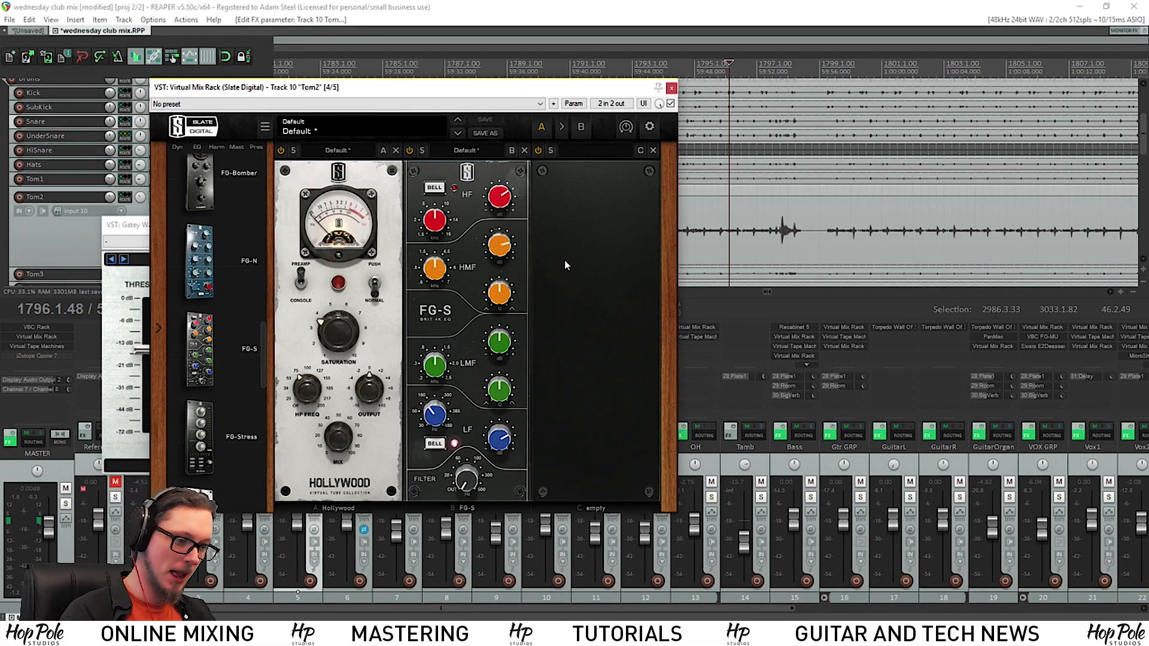
# - Audition the Tom2 EQ in the full mix from about bar 1796 and close its Virtual Mix Rack
pyautogui.press('space')
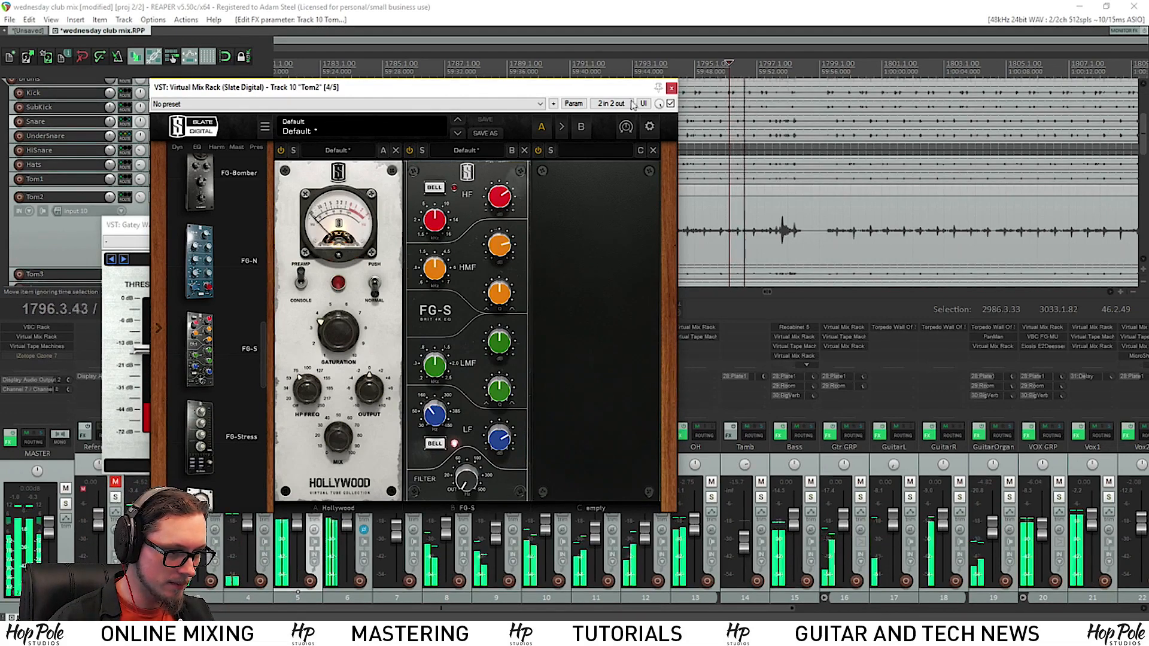
pyautogui.click(672, 89)
pyautogui.scroll(-4, 671, 89)
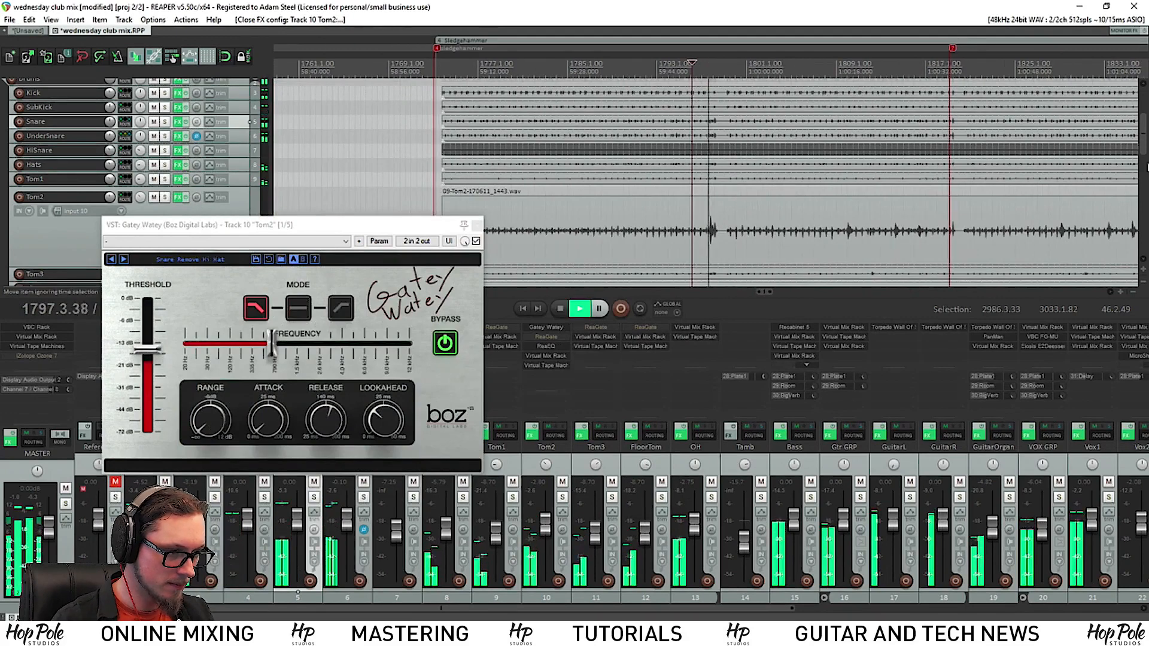
pyautogui.moveTo(1144, 143); pyautogui.dragTo(1145, 179)
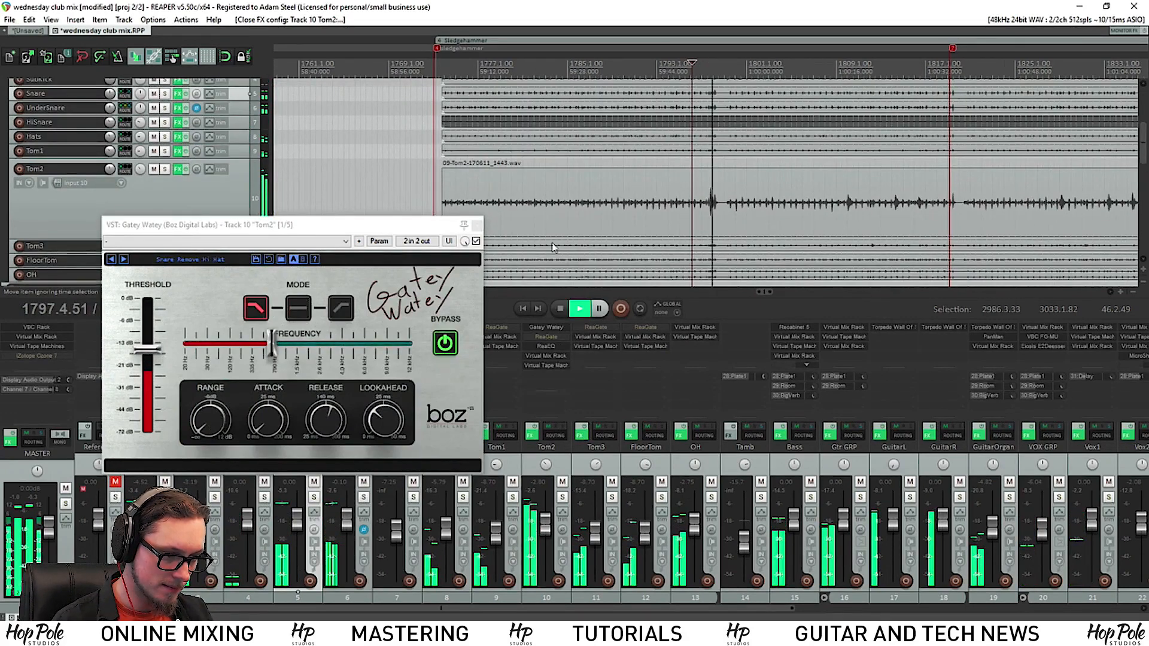
pyautogui.scroll(-3, 488, 231)
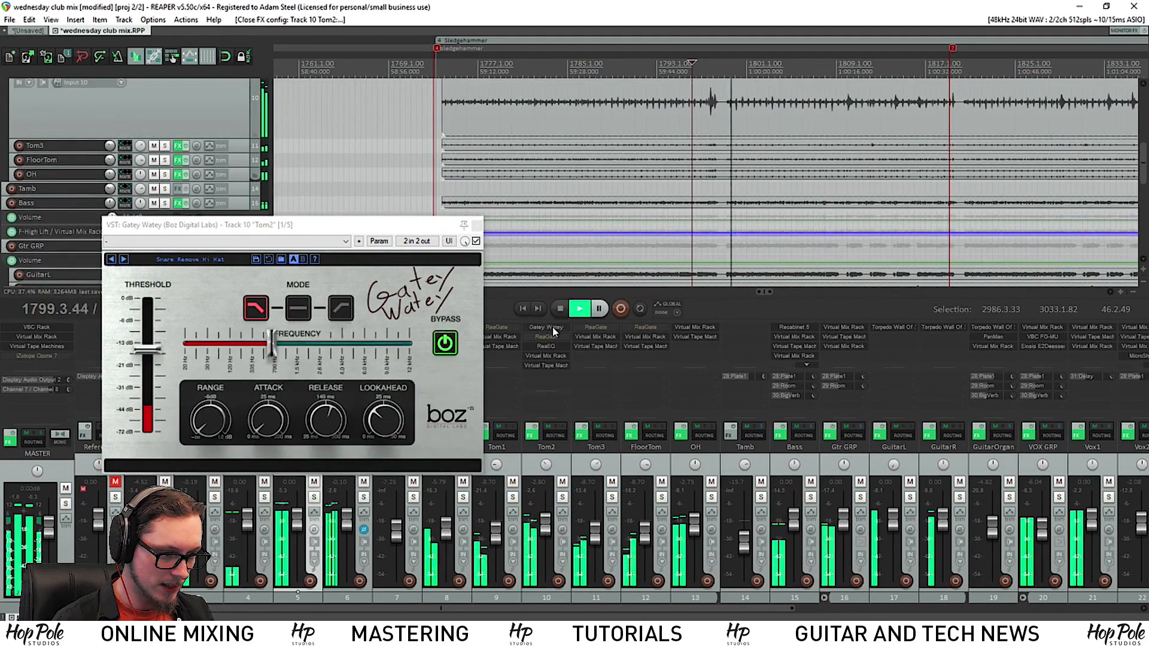
# - Copy Tom2's Gatey Watey gate to Tom3 and Tom1, and audition the three toms soloed with Tom3's track enlarged
pyautogui.moveTo(551, 329); pyautogui.dragTo(598, 331)
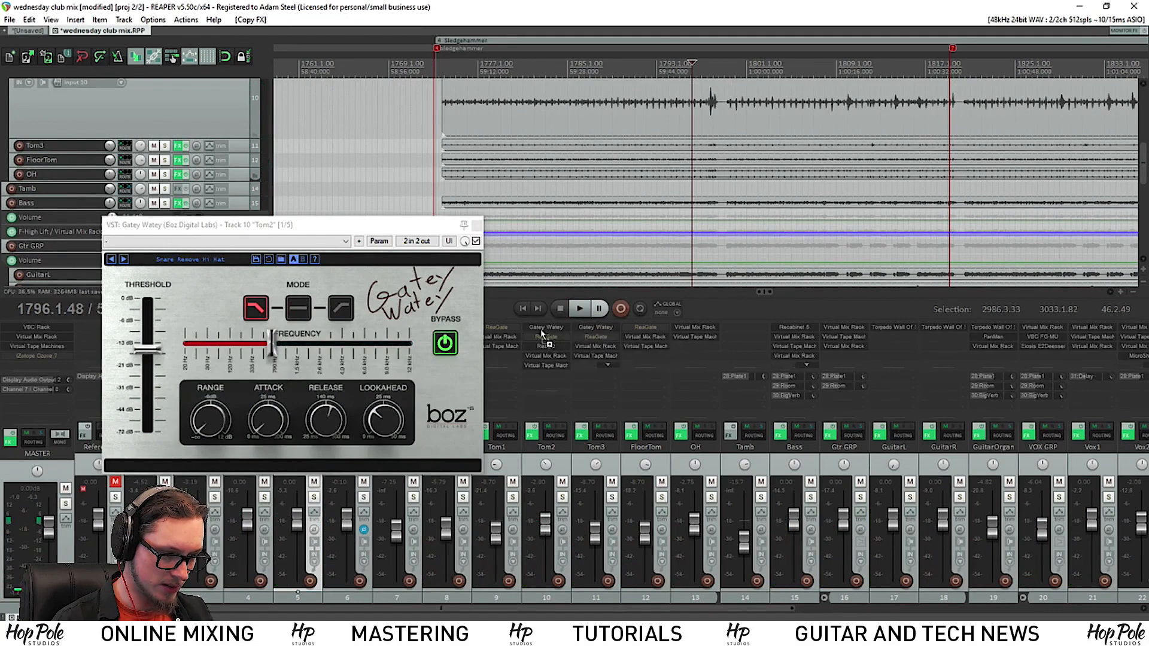
pyautogui.moveTo(513, 497); pyautogui.dragTo(610, 497)
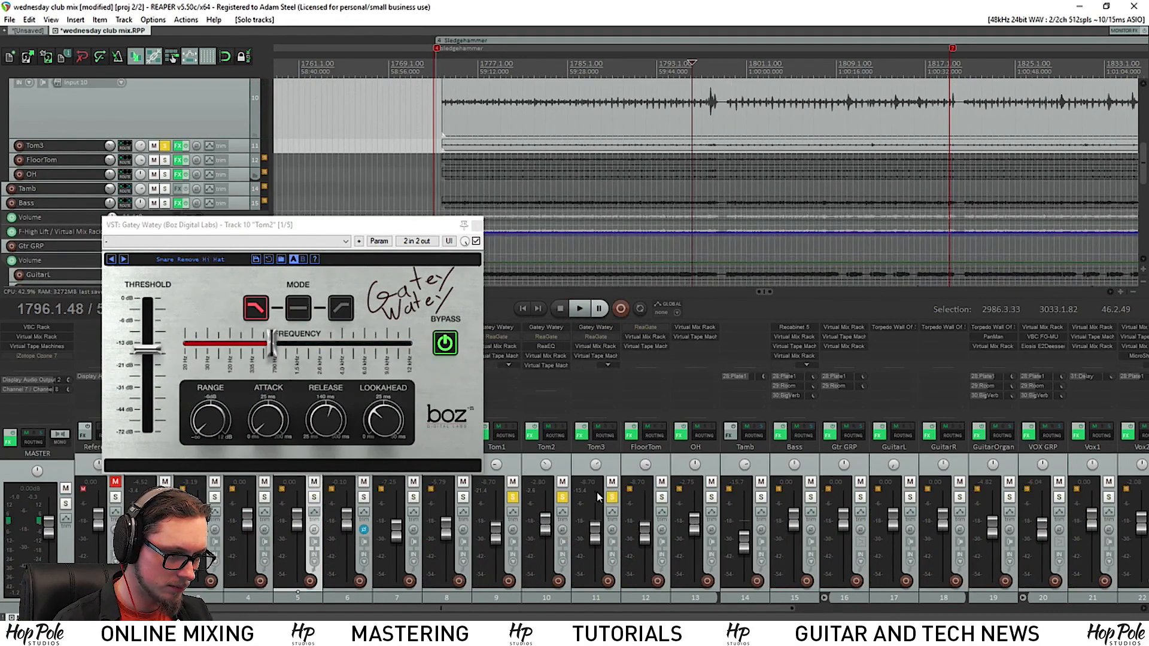
pyautogui.press('space')
pyautogui.click(476, 225)
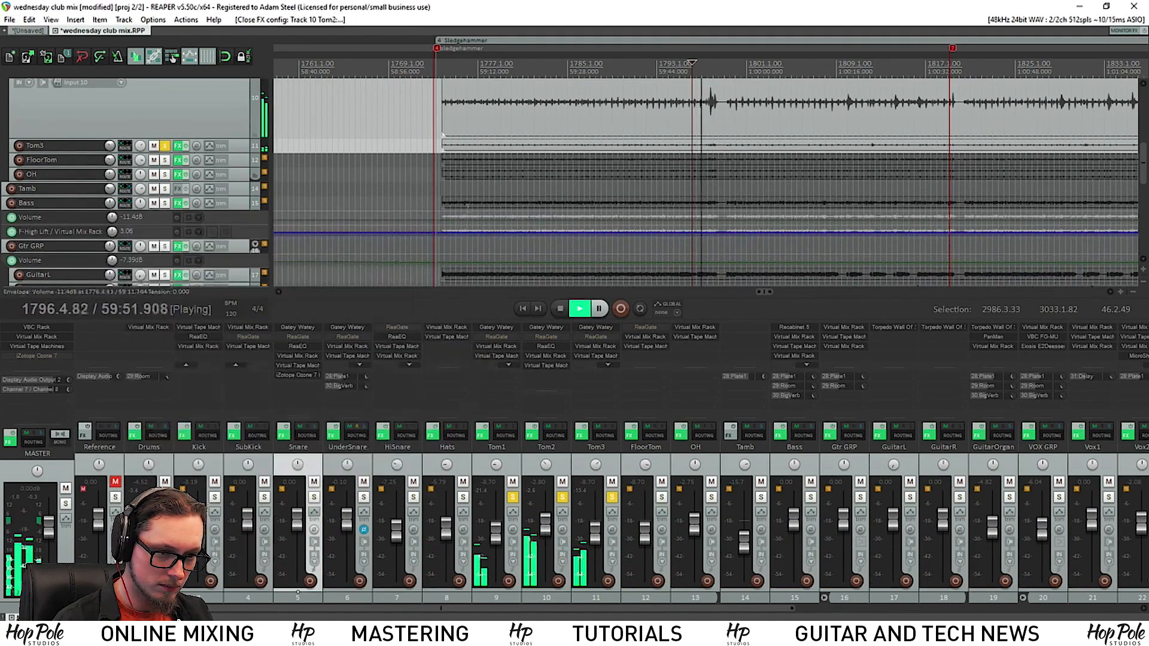
pyautogui.moveTo(236, 155); pyautogui.dragTo(236, 187)
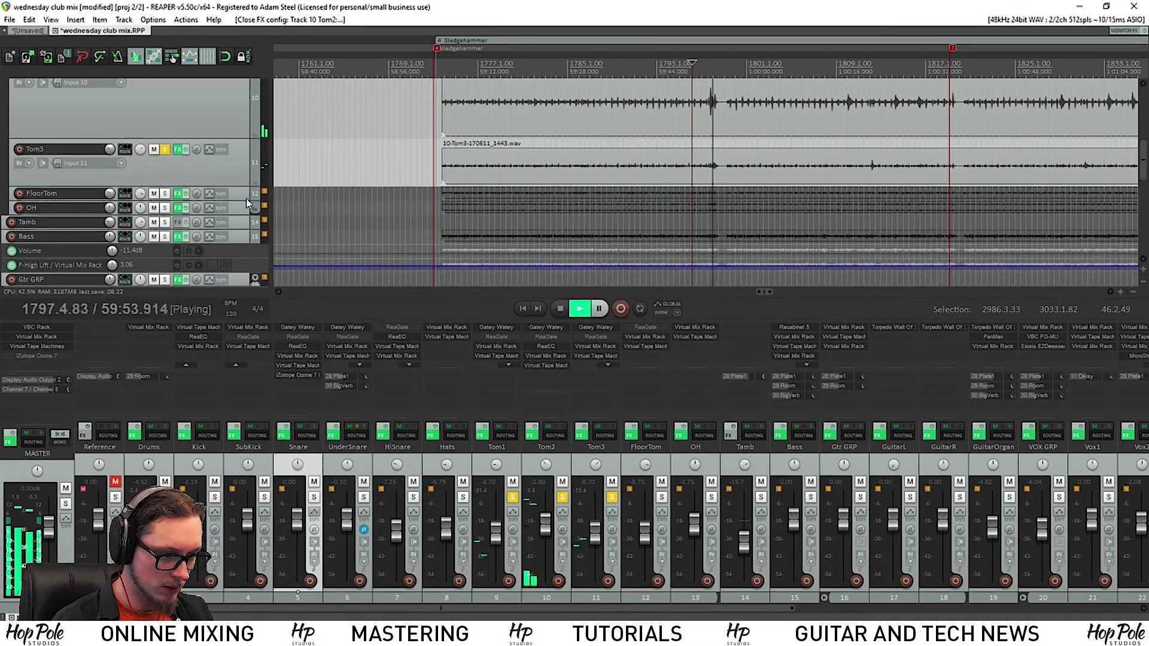
pyautogui.press('space')
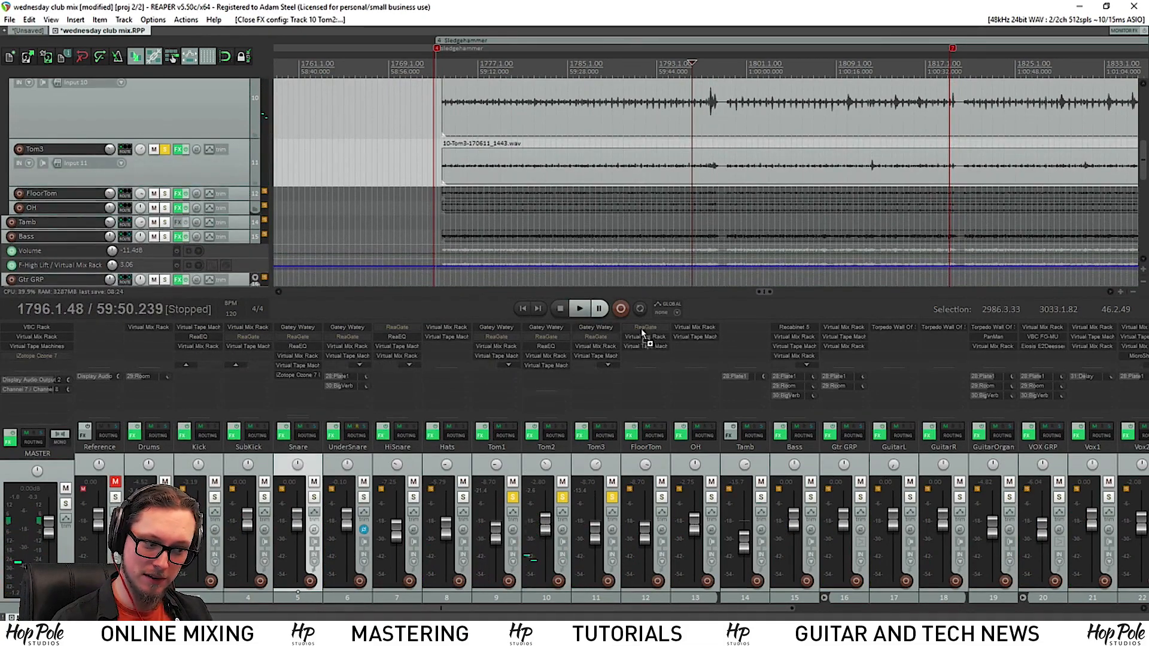
# - Copy the Gatey Watey gate to FloorTom, then solo FloorTom and enlarge its track
pyautogui.click(661, 497)
pyautogui.scroll(-4, 785, 133)
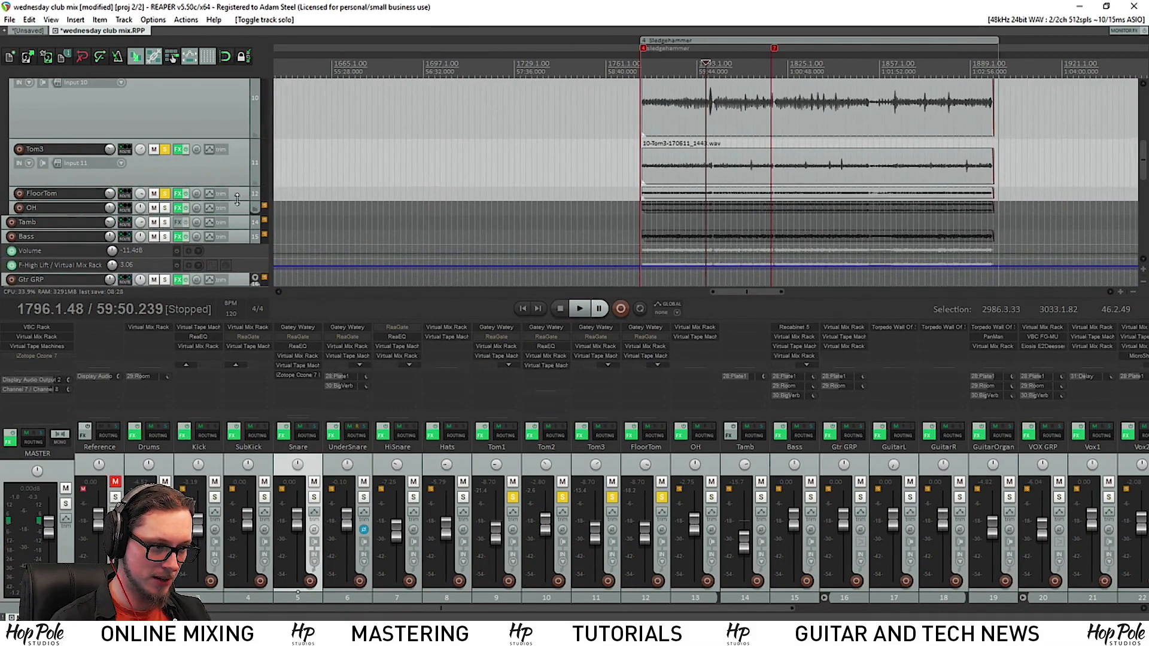
pyautogui.moveTo(237, 199); pyautogui.dragTo(237, 231)
pyautogui.scroll(-5, 537, 186)
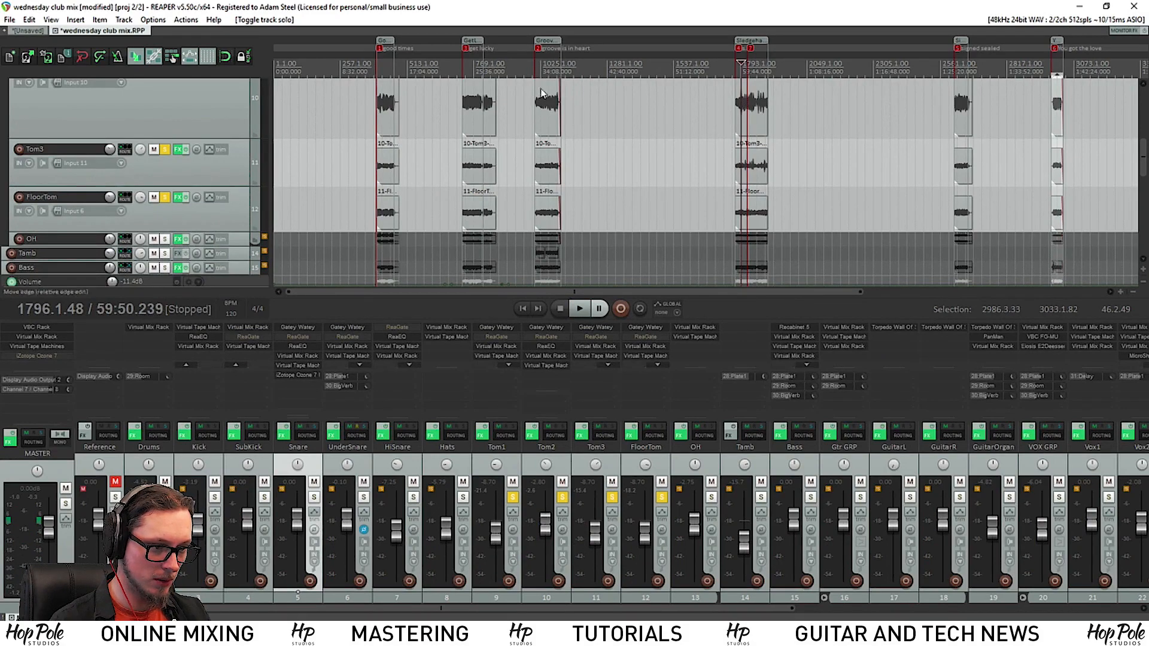
# - Unsolo and mute FloorTom, and play the soloed toms from about bar 423 of the GoodTimes song
pyautogui.click(470, 64)
pyautogui.scroll(6, 470, 65)
pyautogui.scroll(-4, 539, 72)
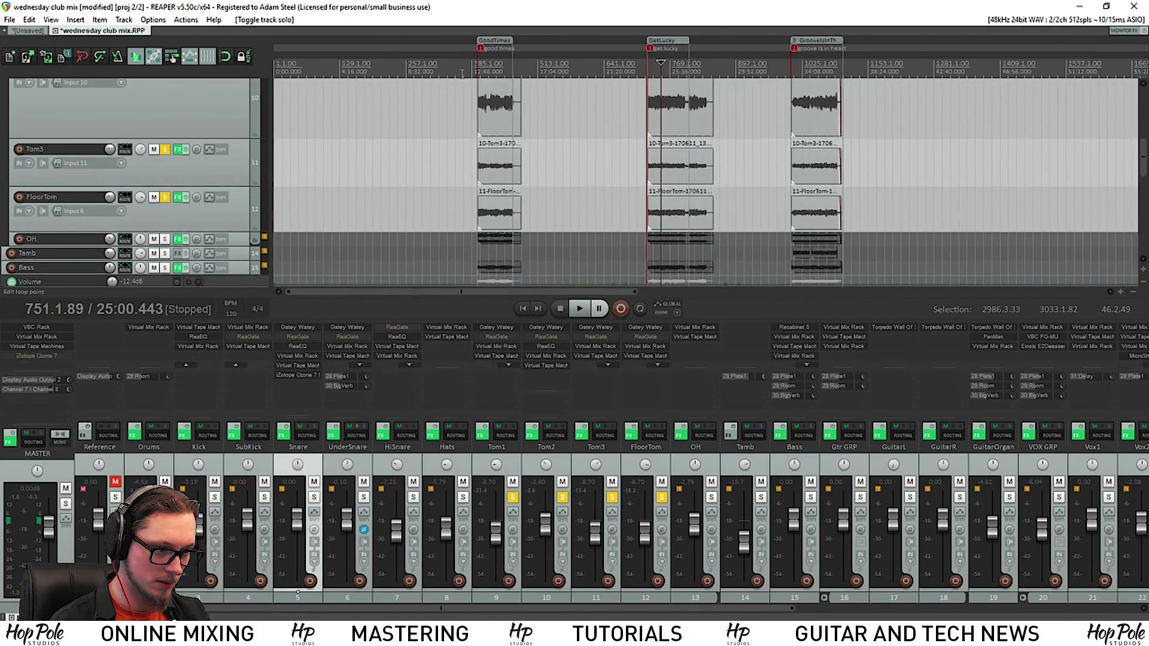
pyautogui.click(490, 63)
pyautogui.scroll(9, 490, 63)
pyautogui.scroll(-13, 491, 65)
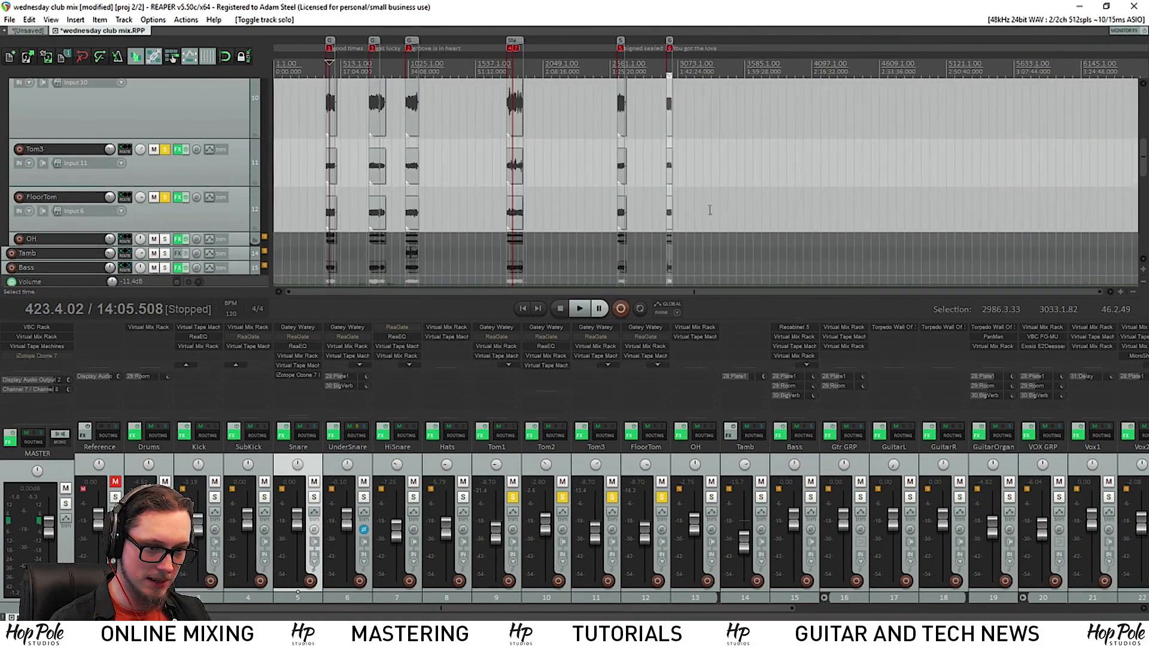
pyautogui.scroll(3, 670, 206)
pyautogui.click(166, 197)
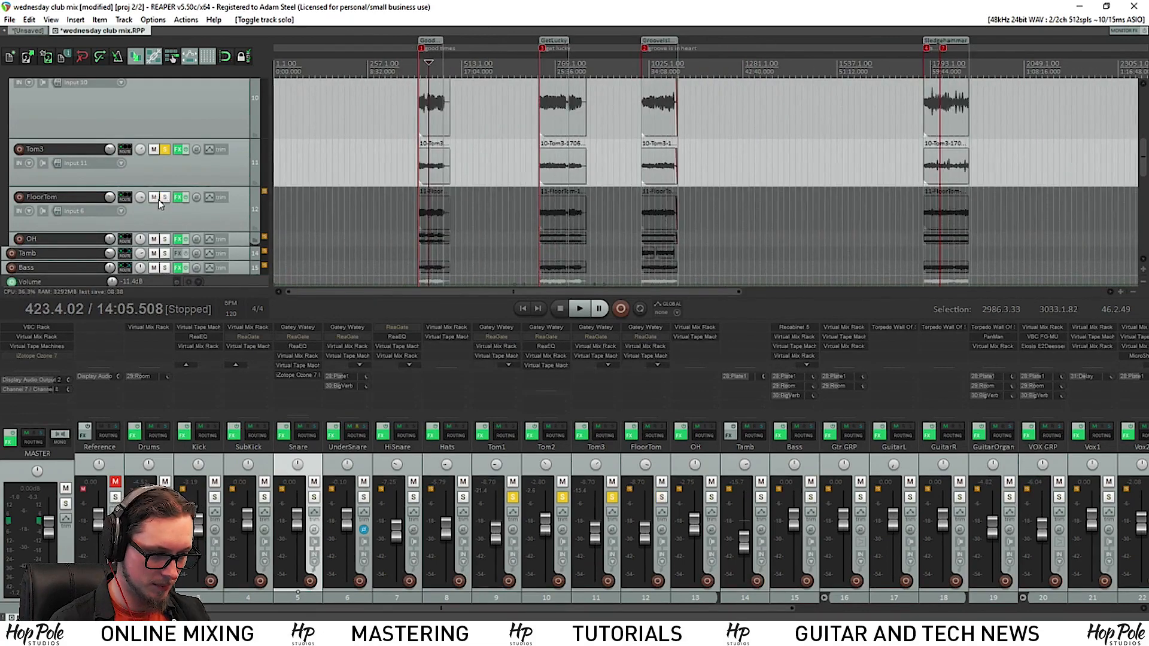
pyautogui.click(153, 198)
pyautogui.press('space')
pyautogui.scroll(9, 542, 100)
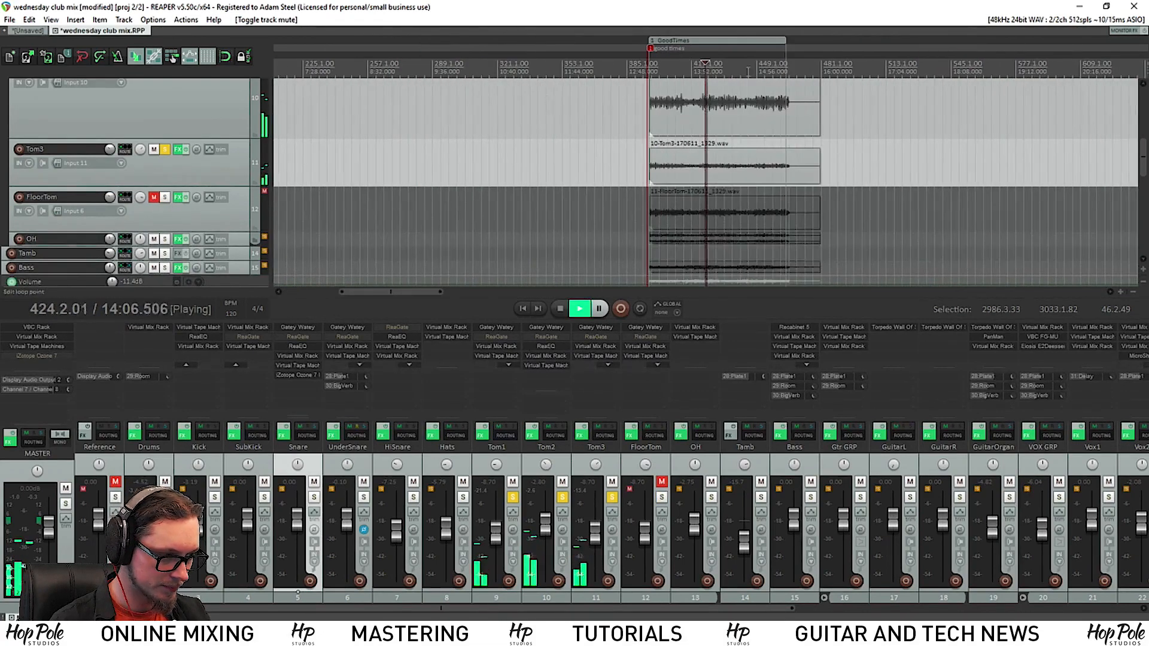
# - Audition the soloed toms in the GetLucky song and in the GroovelsInTheHeart song to check for bleed
pyautogui.moveTo(1145, 160); pyautogui.dragTo(1145, 147)
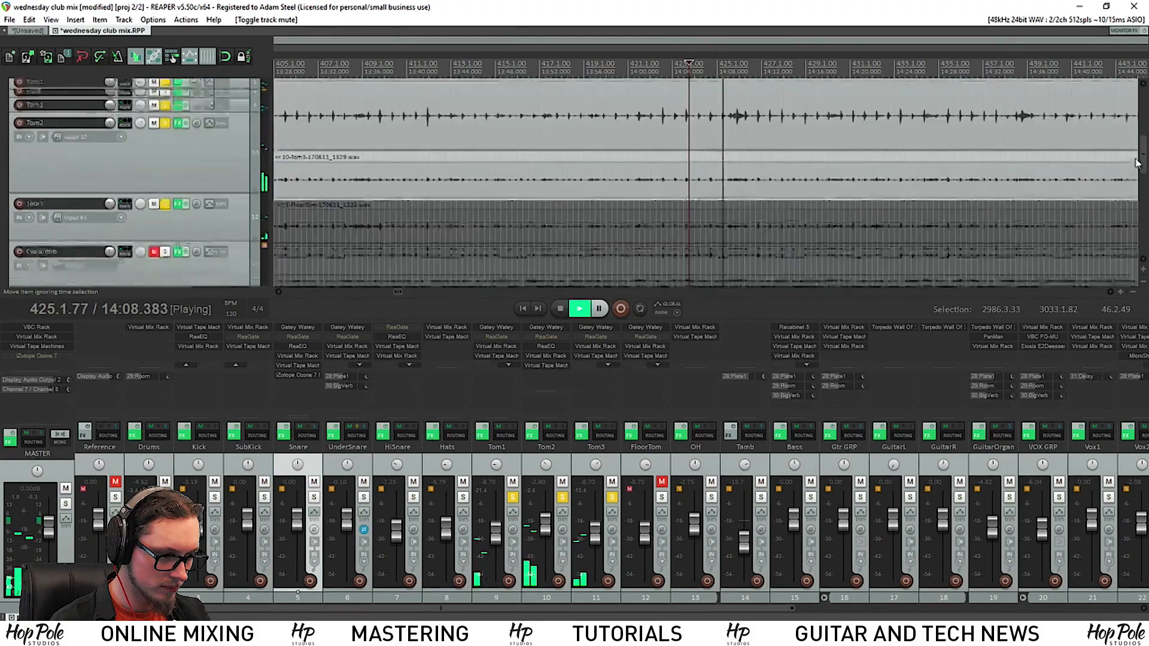
pyautogui.scroll(-10, 852, 151)
pyautogui.scroll(-3, 852, 151)
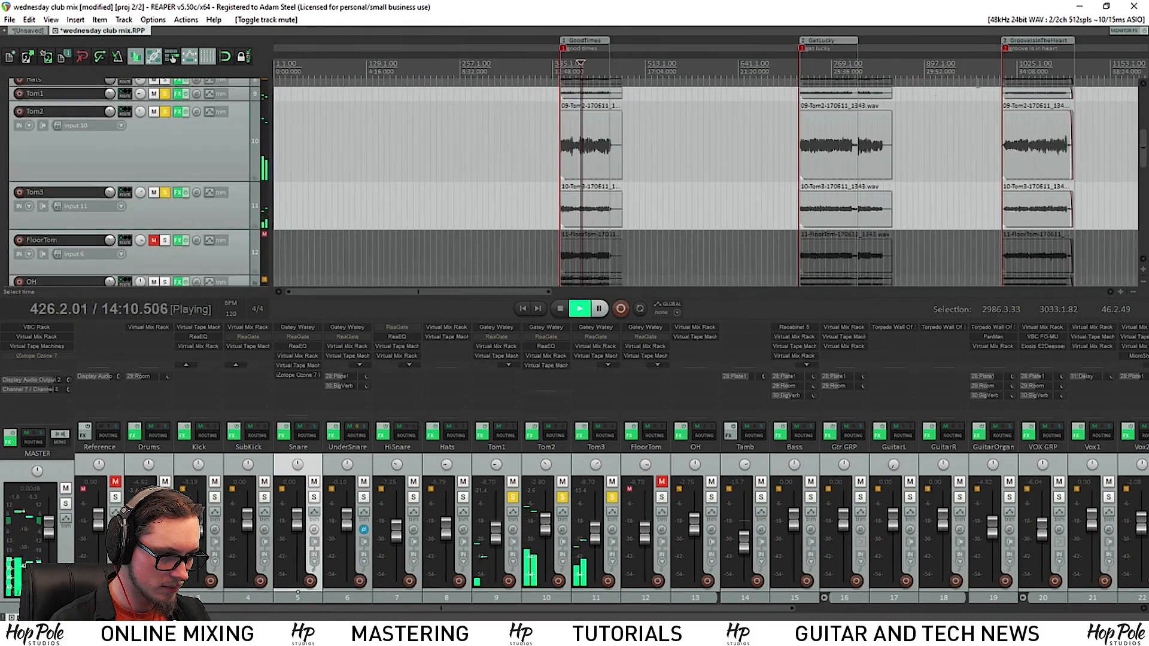
pyautogui.click(831, 69)
pyautogui.scroll(7, 830, 84)
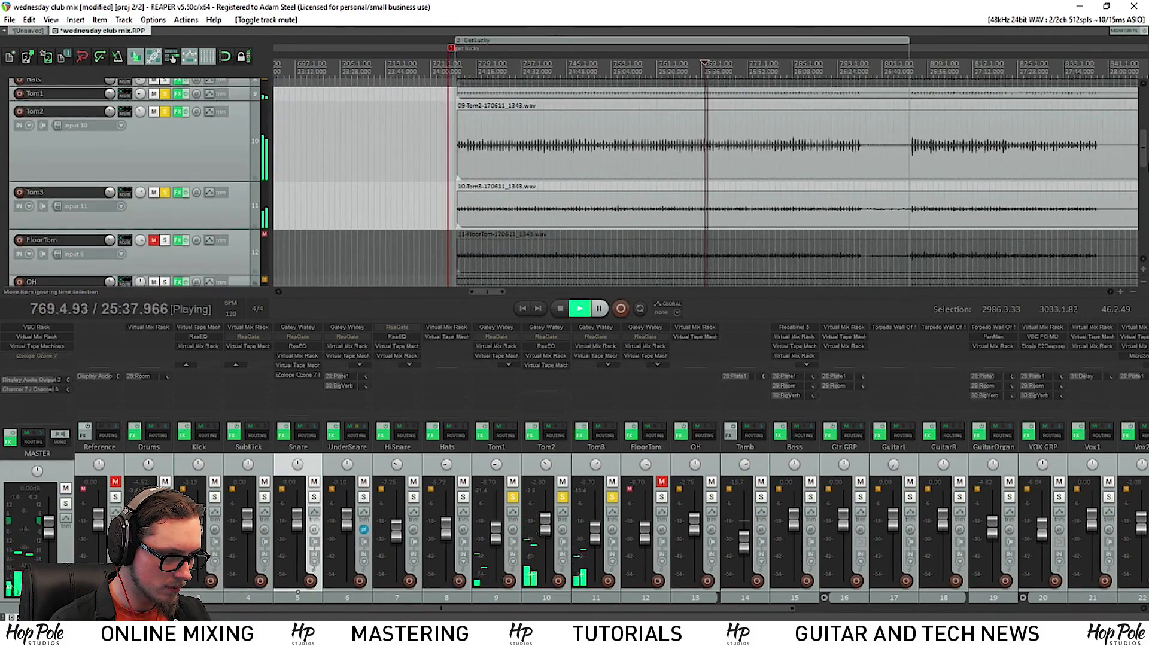
pyautogui.moveTo(1143, 165); pyautogui.dragTo(1144, 157)
pyautogui.scroll(-6, 912, 106)
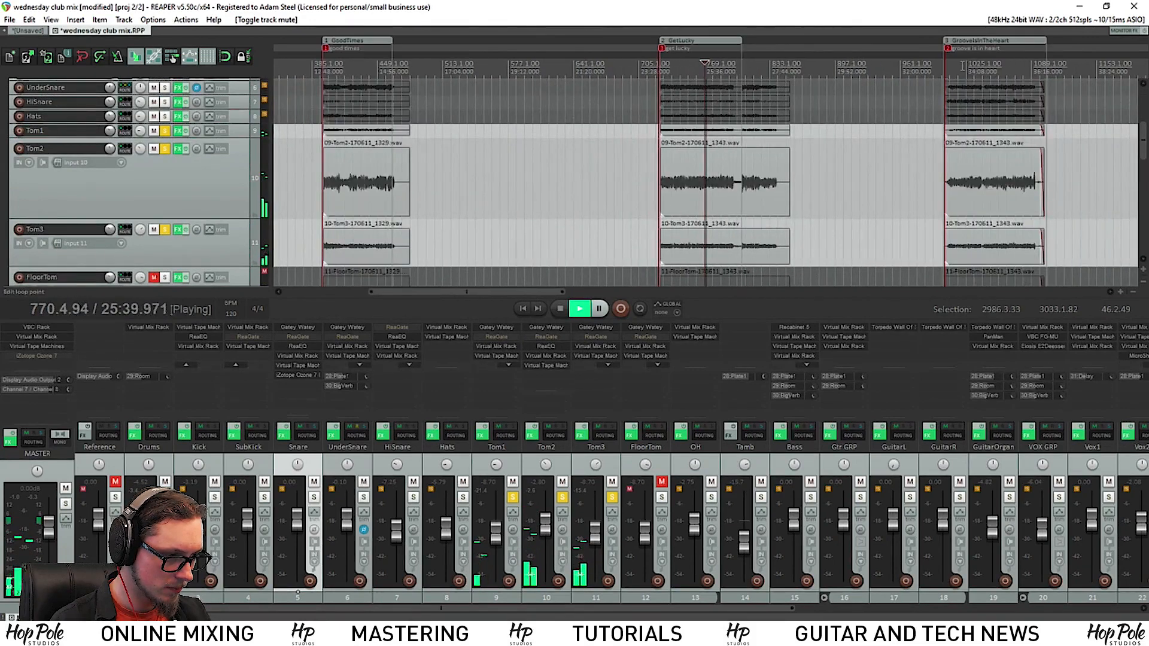
pyautogui.click(963, 66)
pyautogui.scroll(5, 874, 76)
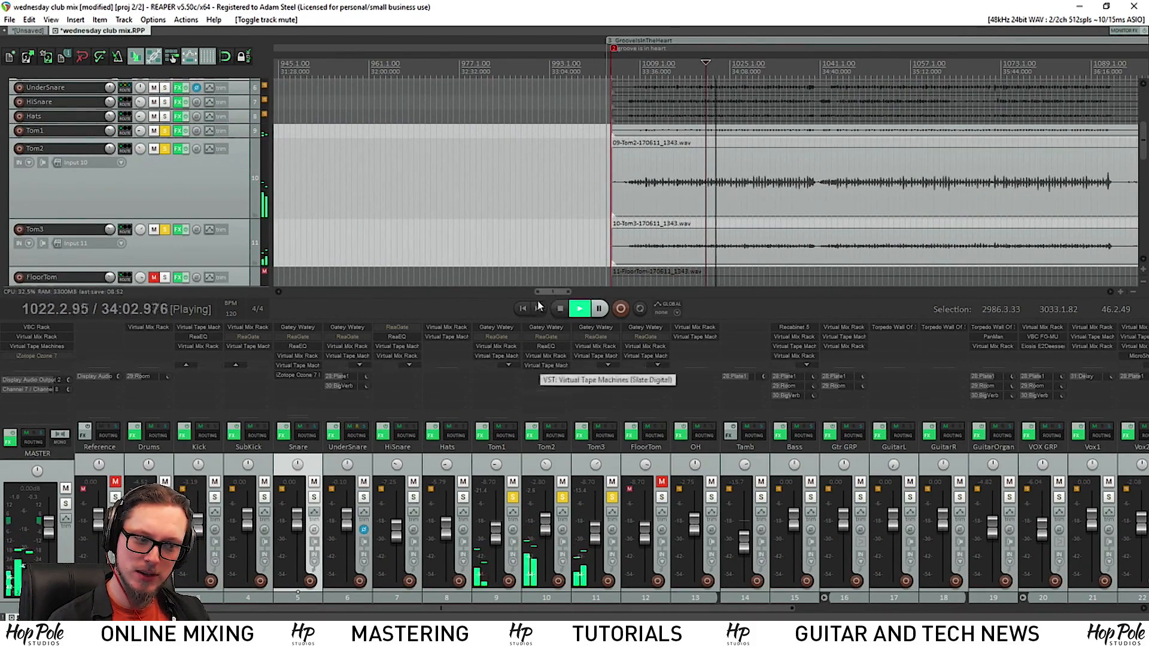
# - Toggle the Gatey Watey bypass on Tom3, Tom2 and Tom1 during playback and compare gated with ungated toms
pyautogui.click(590, 328)
pyautogui.click(552, 327)
pyautogui.click(503, 327)
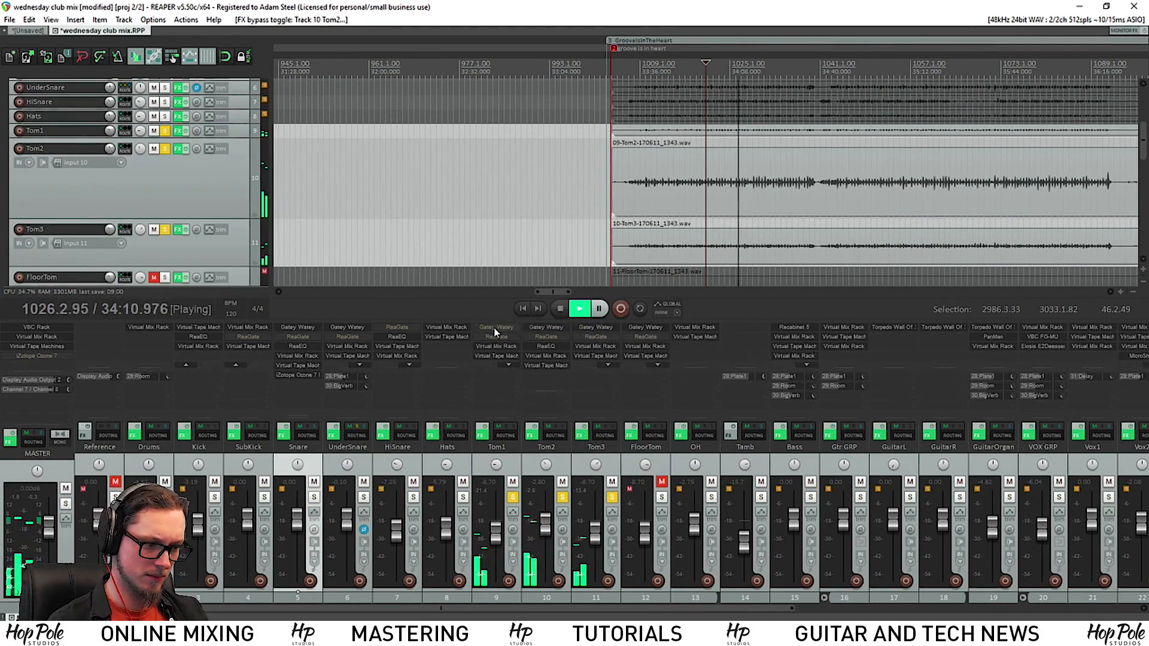
pyautogui.press('space')
pyautogui.press('space')
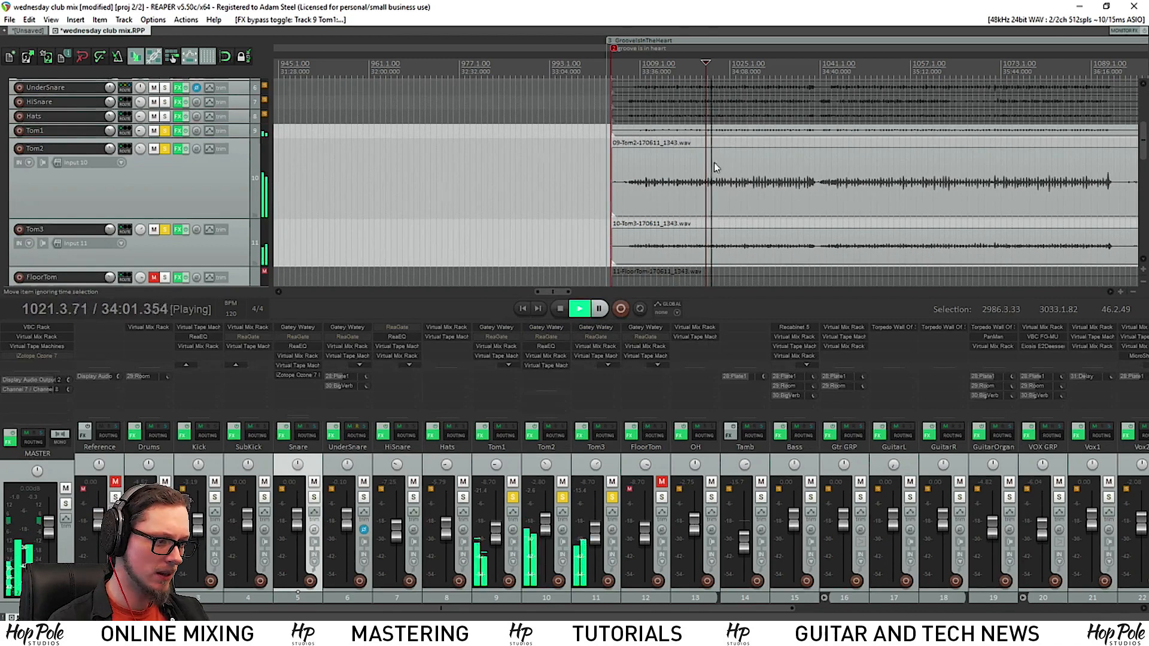
# - Audition the gated toms further into GroovelsInTheHeart, from about bar 1050
pyautogui.click(875, 66)
pyautogui.scroll(-2, 875, 65)
pyautogui.press('space')
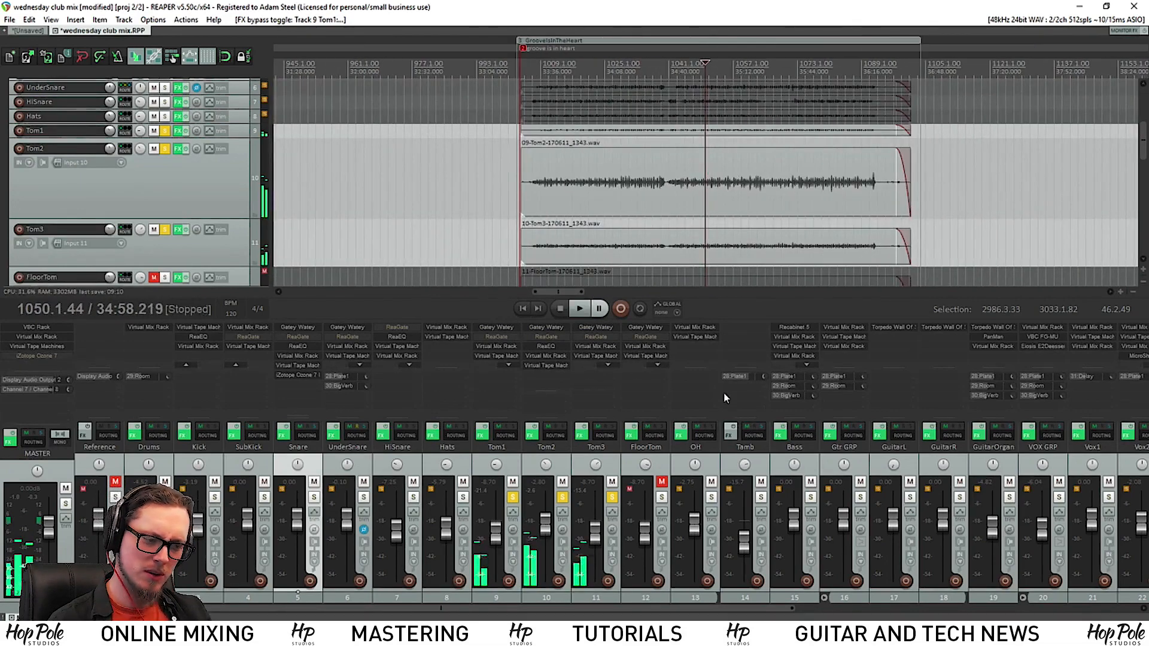
# - Unsolo all the toms, solo the OH track and play it from bar 1050
pyautogui.click(613, 496)
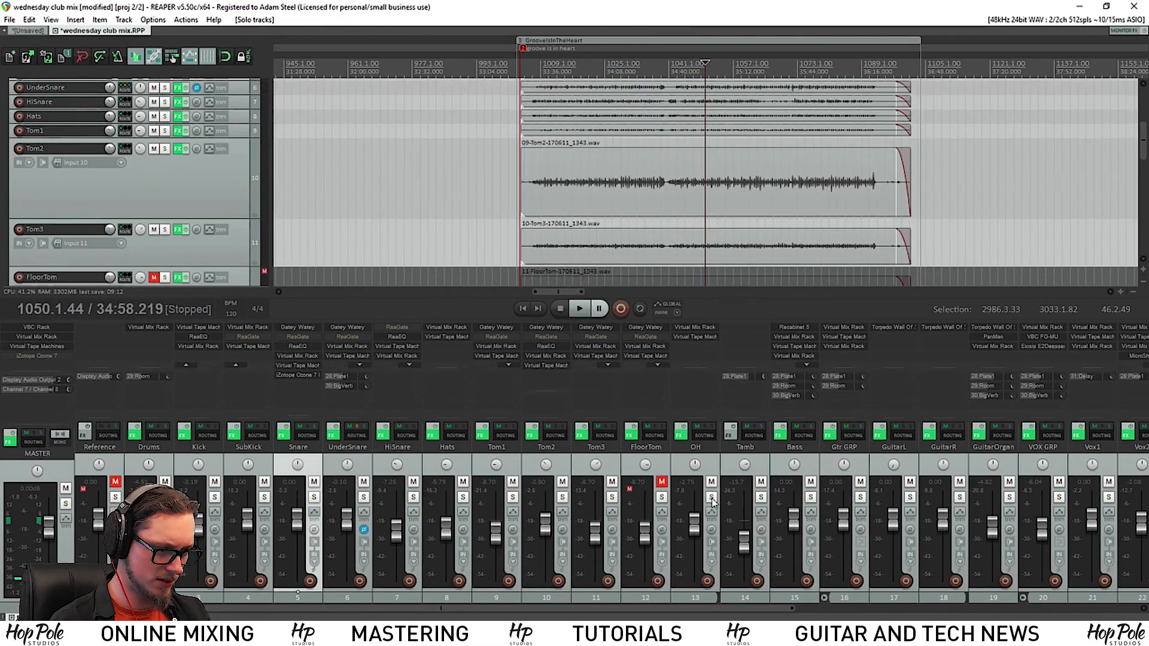
pyautogui.click(711, 499)
pyautogui.press('space')
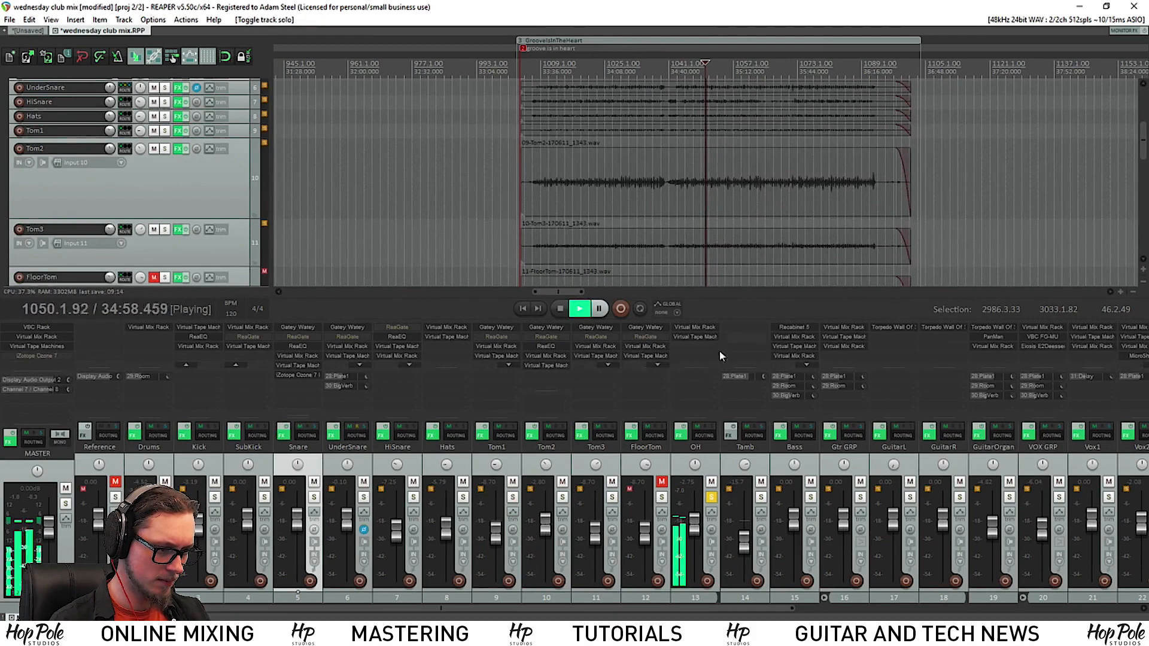
# - Open OH's Virtual Mix Rack, and briefly inspect its Virtual Tape Machines settings
pyautogui.click(695, 328)
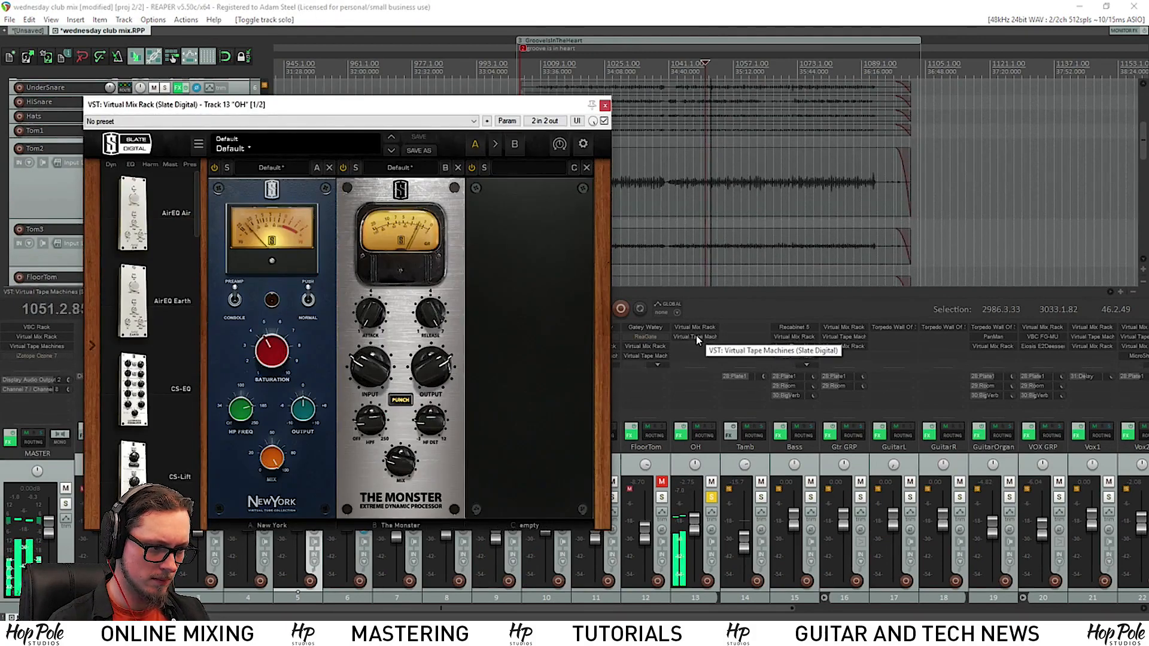
pyautogui.click(695, 337)
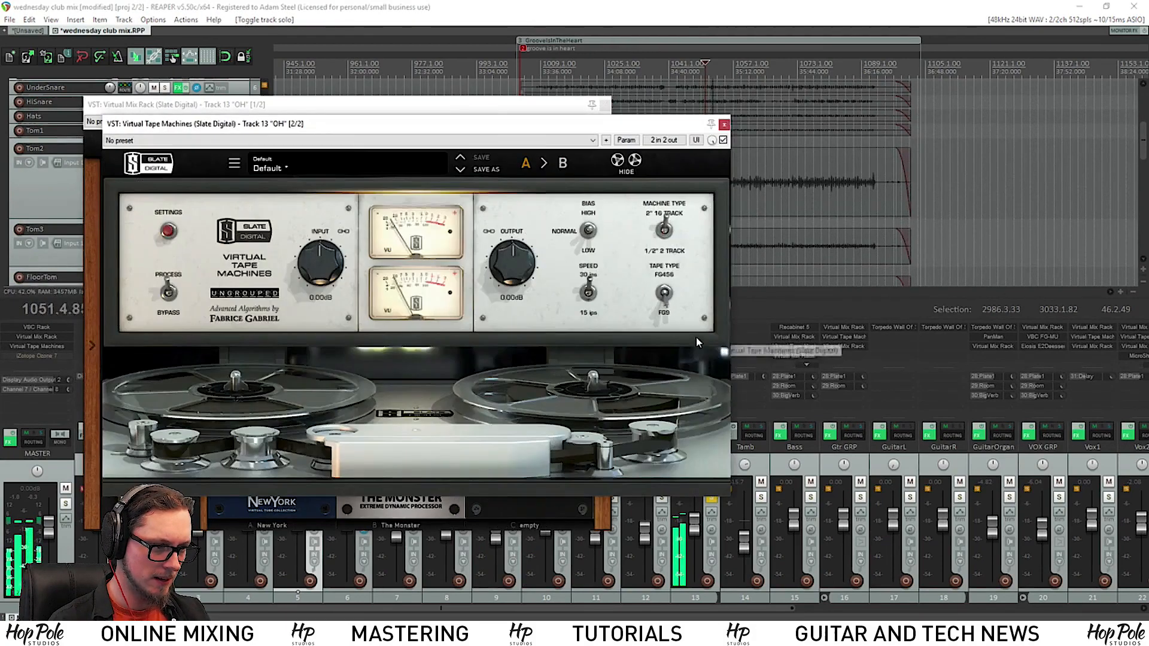
pyautogui.click(723, 124)
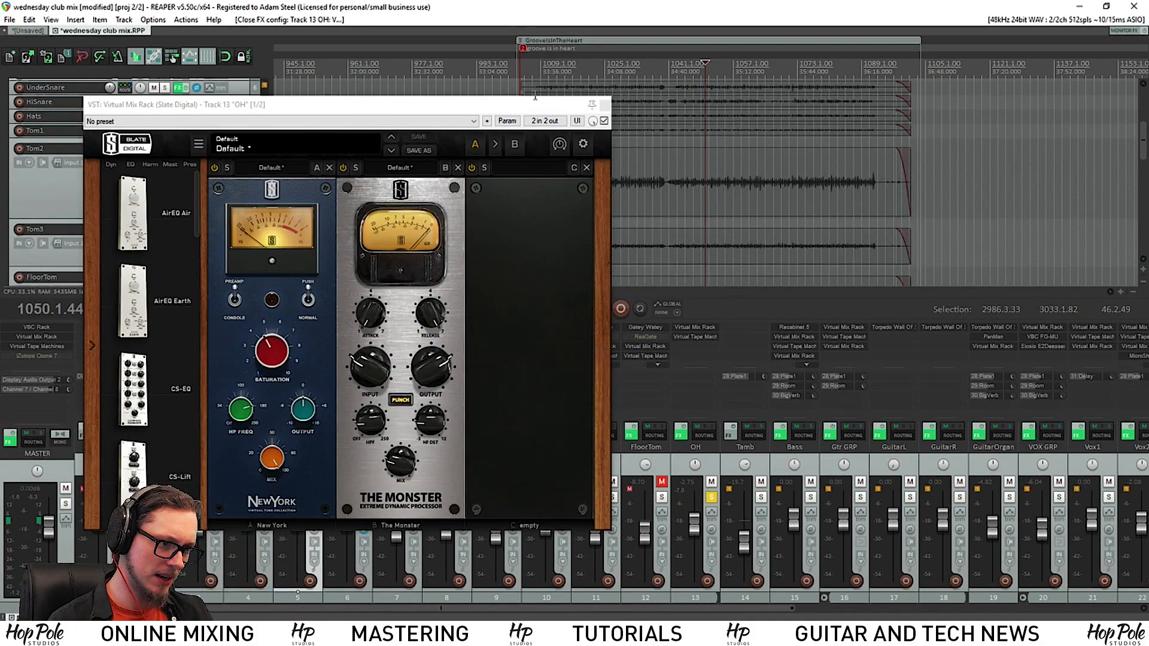
# - Turn off the New York module's HP frequency on OH and set The Monster's input to -6.44 dB during playback
pyautogui.moveTo(526, 105); pyautogui.dragTo(595, 115)
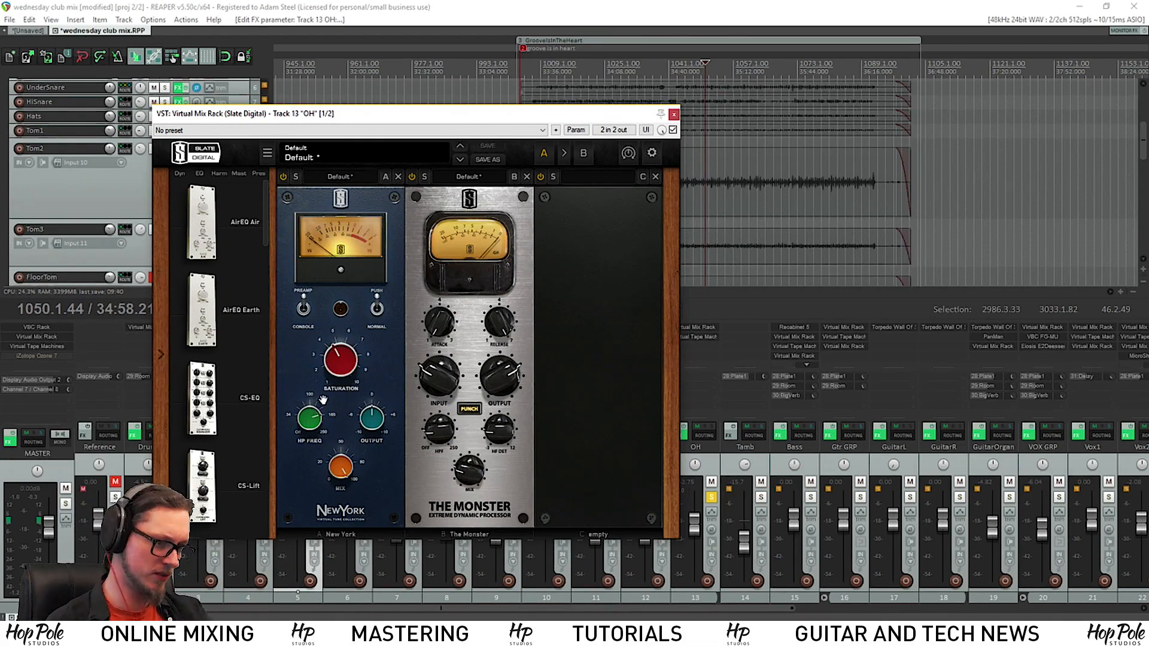
pyautogui.moveTo(342, 115); pyautogui.dragTo(385, 109)
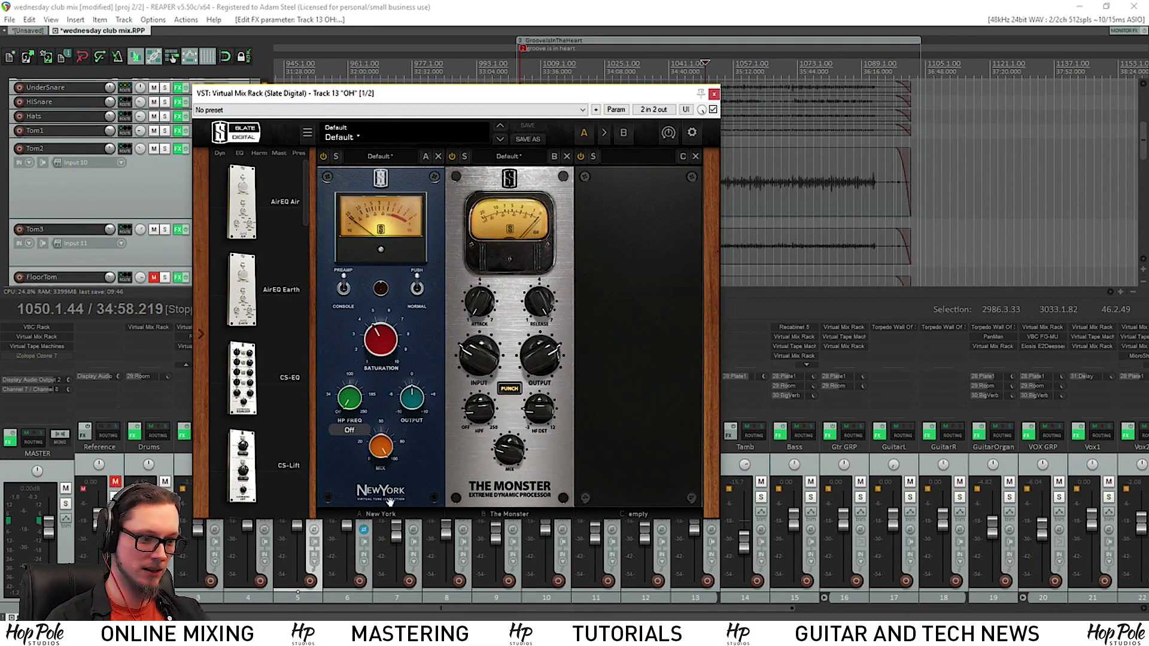
pyautogui.press('space')
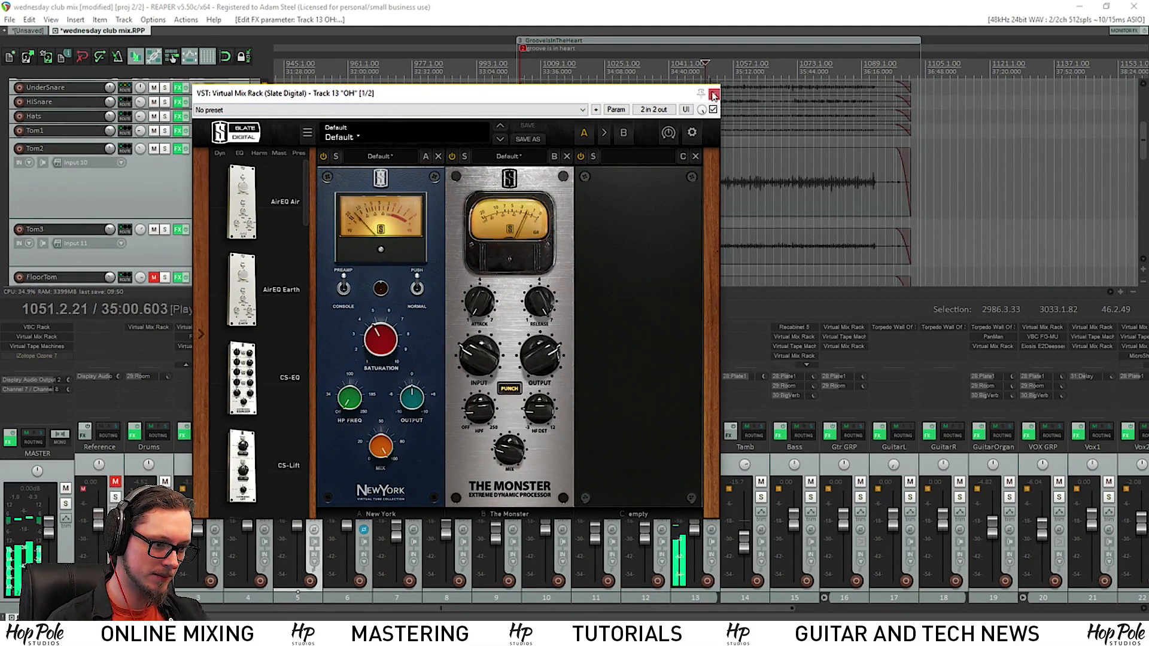
pyautogui.moveTo(475, 360); pyautogui.dragTo(478, 353)
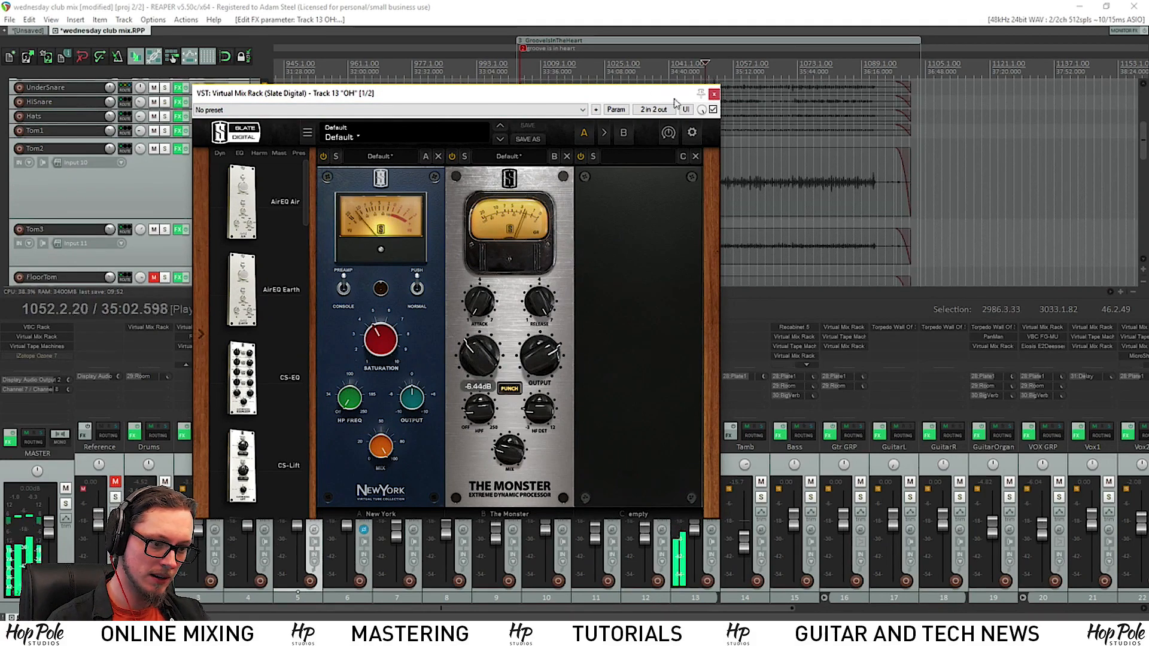
# - Add the CS-EQ module to the third slot of OH's rack, boost its LF band and audition the overheads
pyautogui.scroll(-3, 258, 359)
pyautogui.press('space')
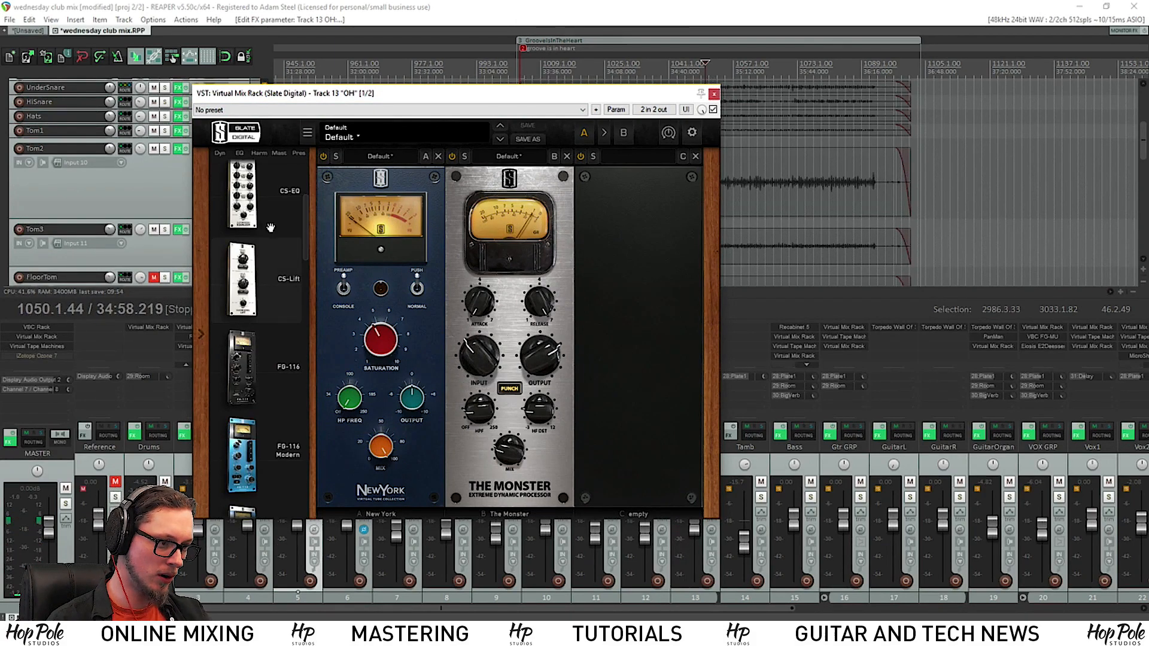
pyautogui.moveTo(265, 208); pyautogui.dragTo(584, 294)
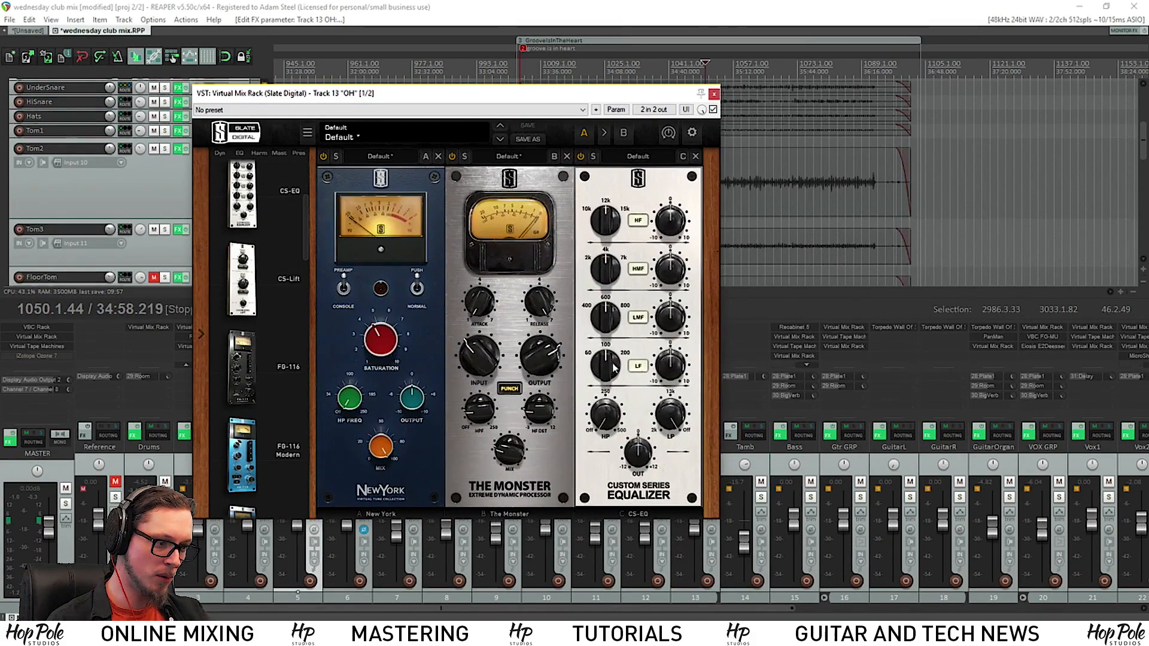
pyautogui.press('space')
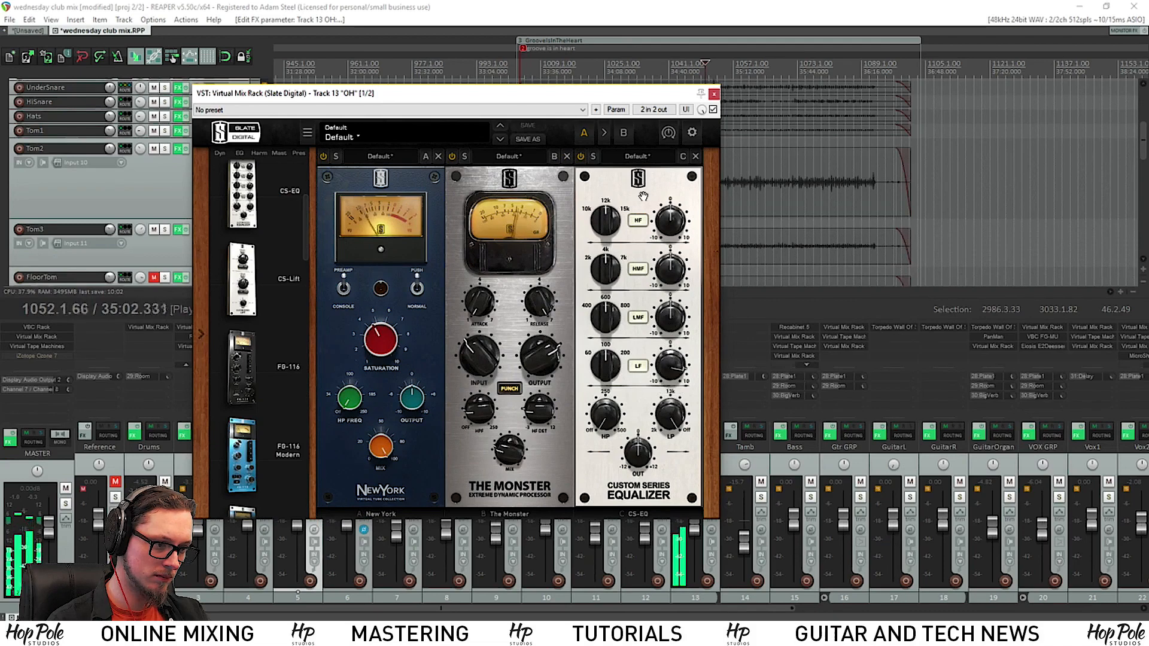
# - Move CS-EQ ahead of The Monster in OH's Virtual Mix Rack, boost its HF band to 3.06 and close the rack
pyautogui.moveTo(642, 196); pyautogui.dragTo(518, 226)
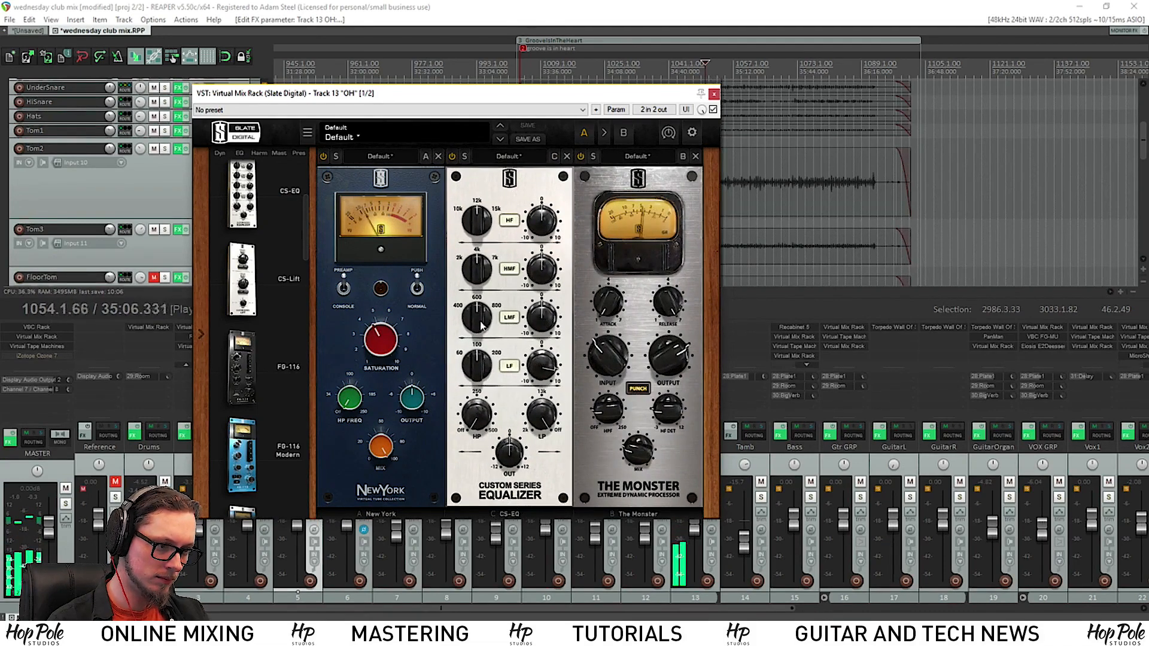
pyautogui.moveTo(544, 226); pyautogui.dragTo(546, 209)
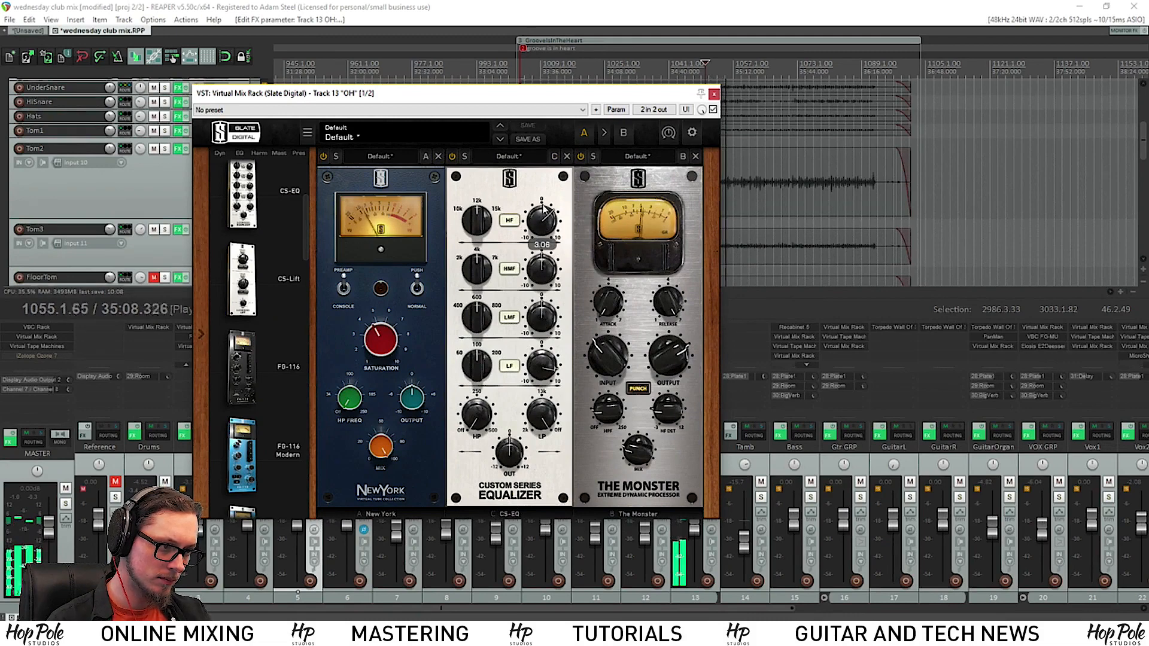
pyautogui.press('space')
pyautogui.click(715, 95)
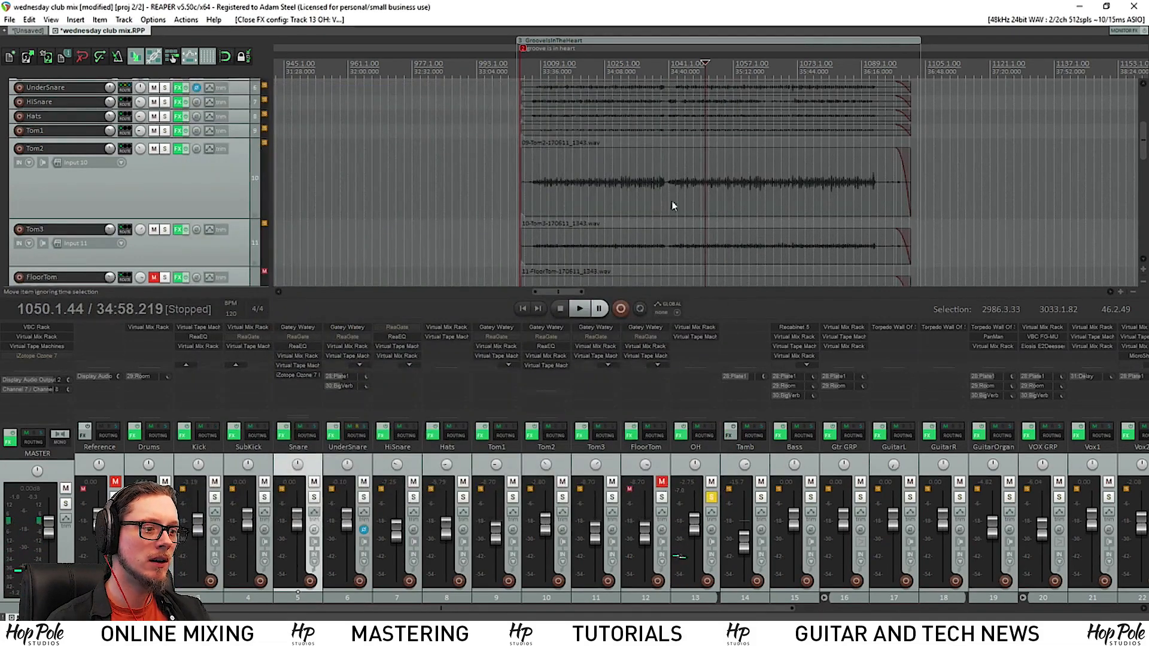
# - Audition the overheads briefly, add the VST Gatey Watey plugin to OH and place it first in the effects chain
pyautogui.press('space')
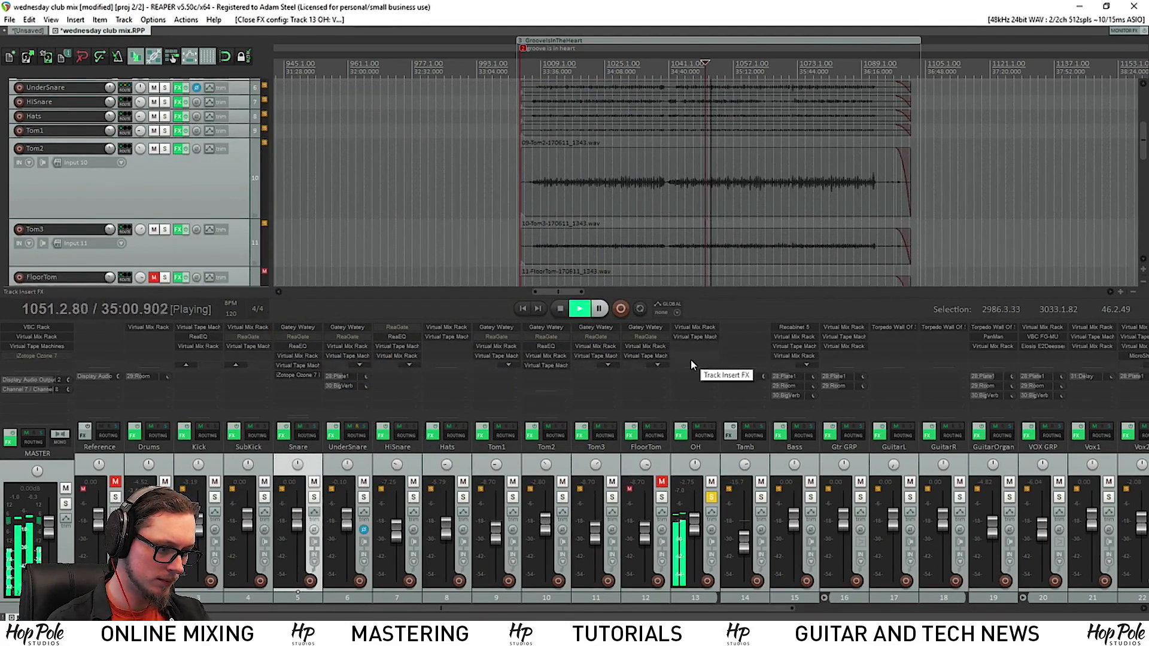
pyautogui.press('space')
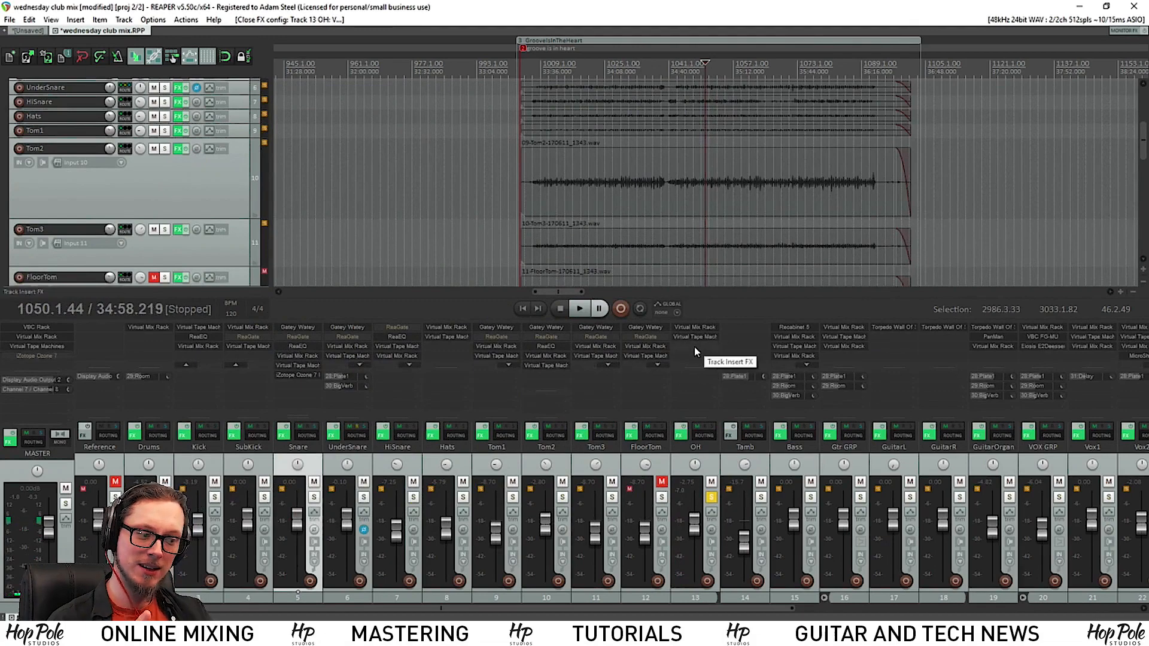
pyautogui.click(694, 347)
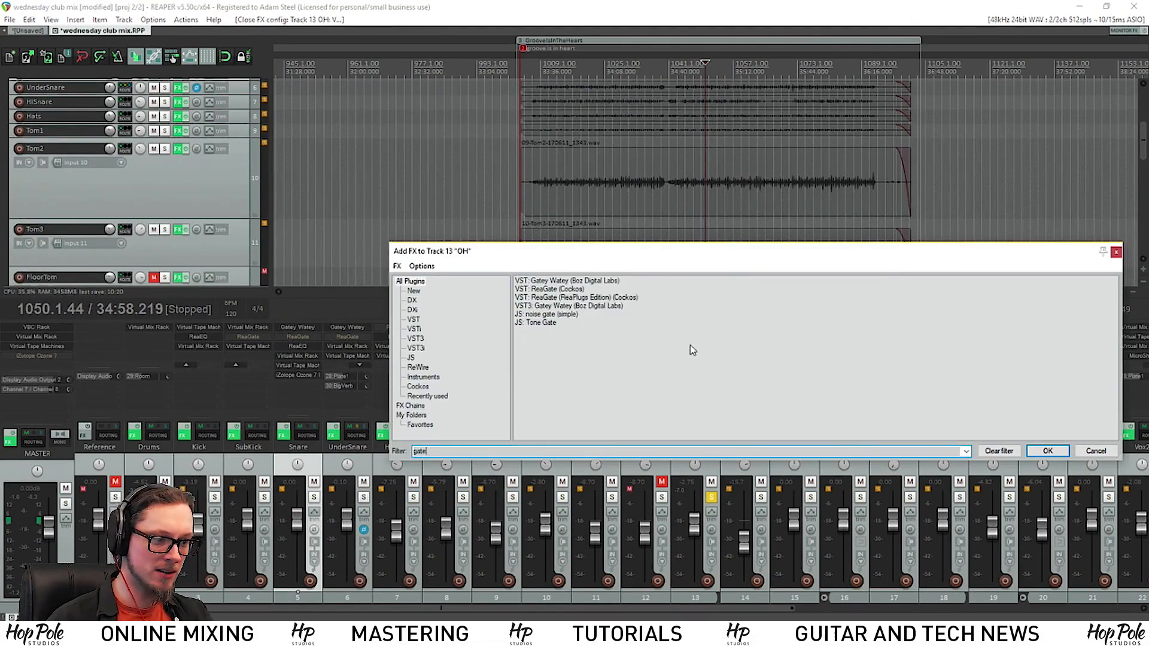
pyautogui.doubleClick(573, 281)
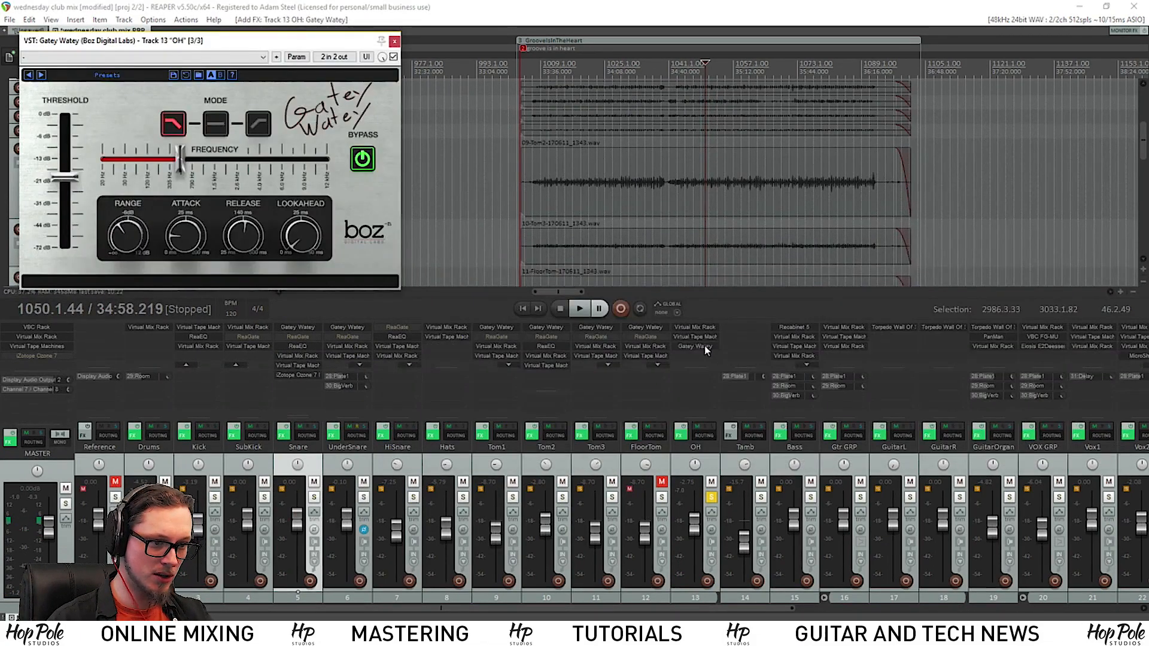
pyautogui.moveTo(239, 40); pyautogui.dragTo(428, 139)
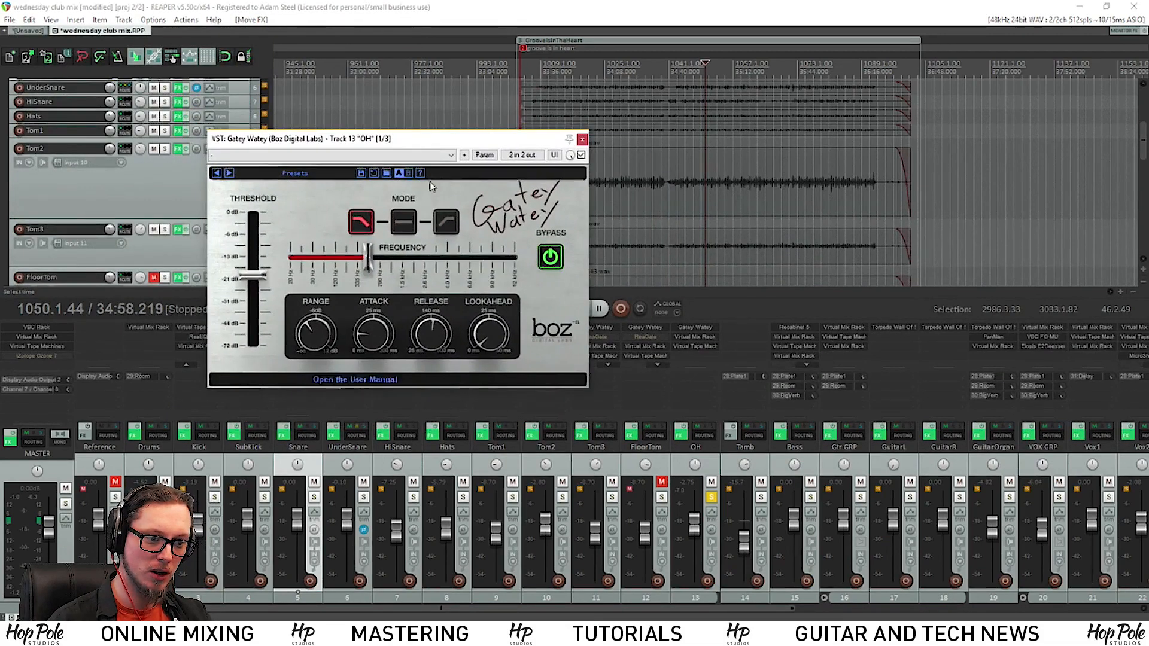
# - Switch OH's Gatey Watey to high-frequency pass mode, raise the crossover frequency and lower the threshold during playback
pyautogui.click(453, 228)
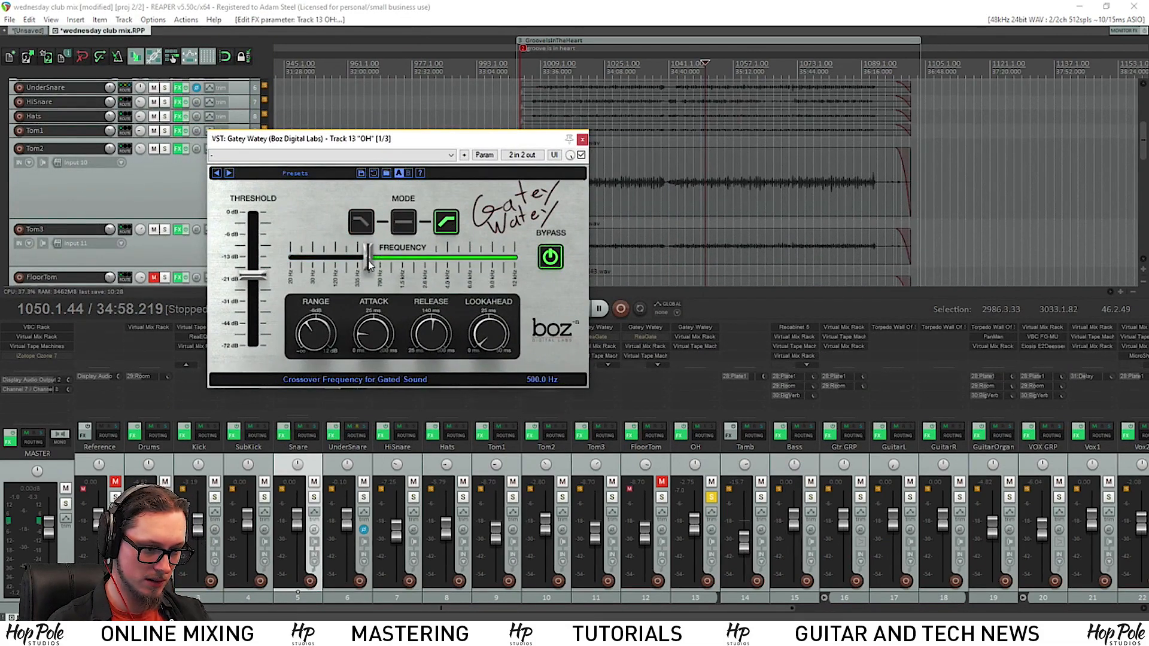
pyautogui.moveTo(370, 265); pyautogui.dragTo(380, 265)
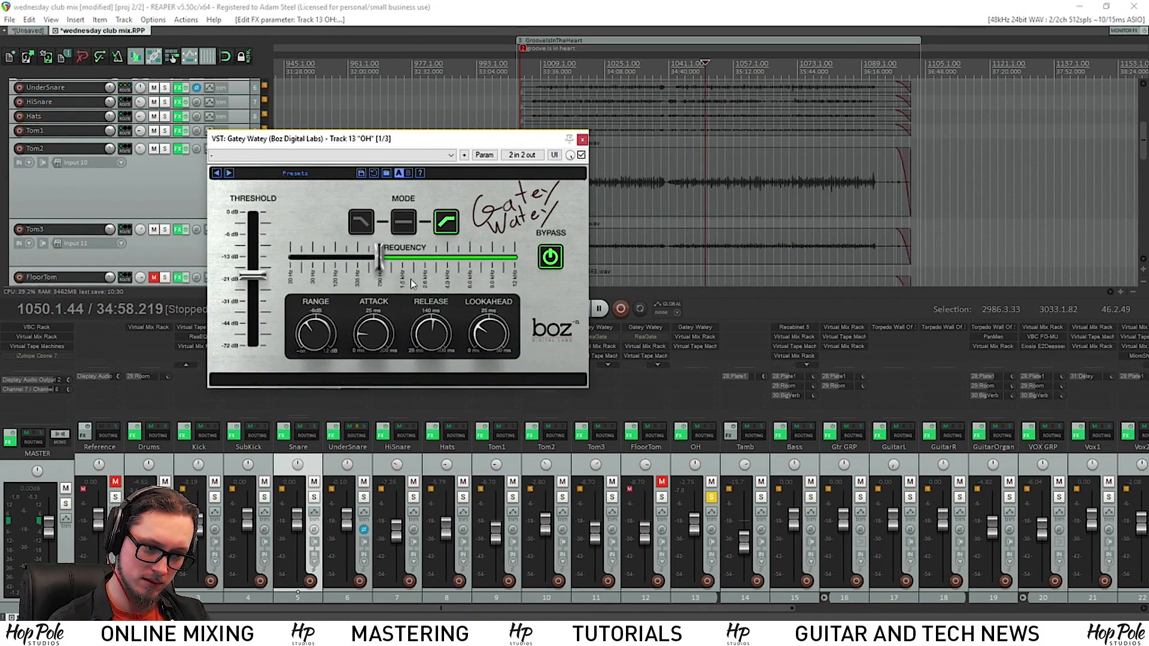
pyautogui.press('space')
pyautogui.moveTo(258, 280); pyautogui.dragTo(260, 295)
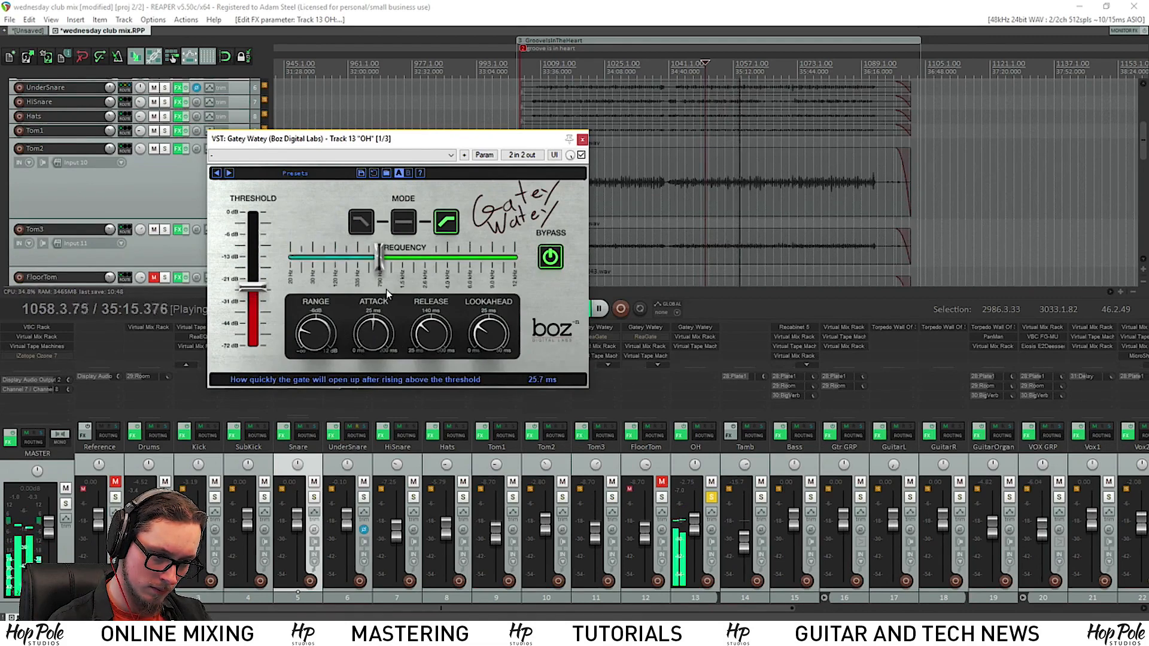
# - Shorten the attack of OH's gate and set its threshold to -24.4 dB
pyautogui.scroll(5, 379, 345)
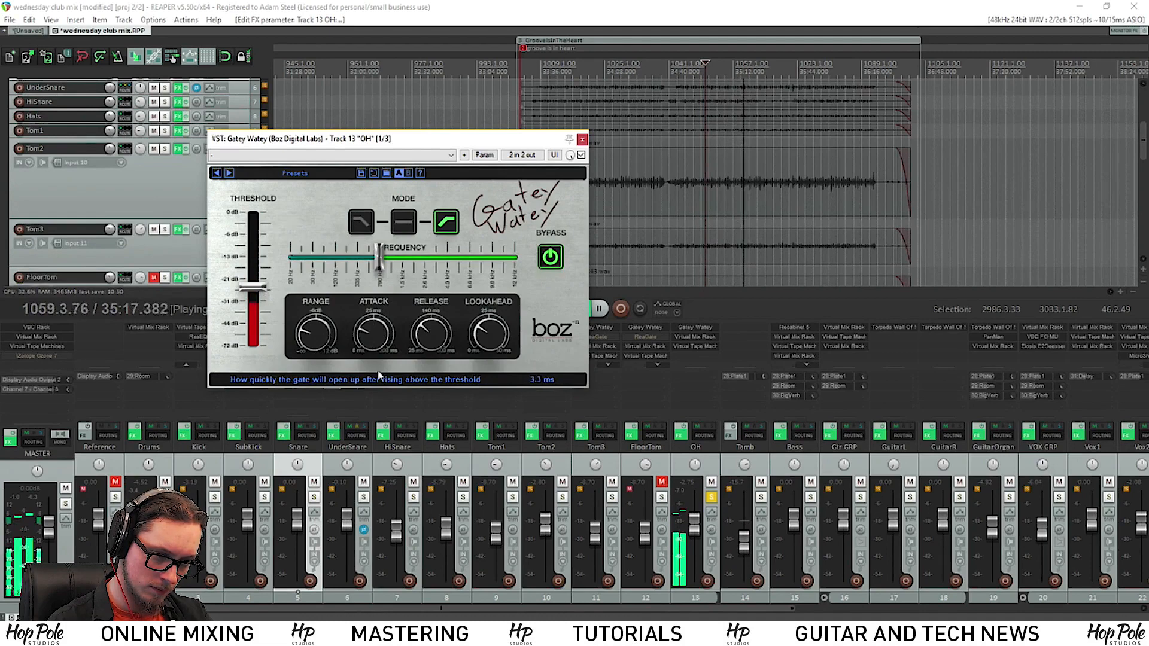
pyautogui.scroll(-5, 377, 348)
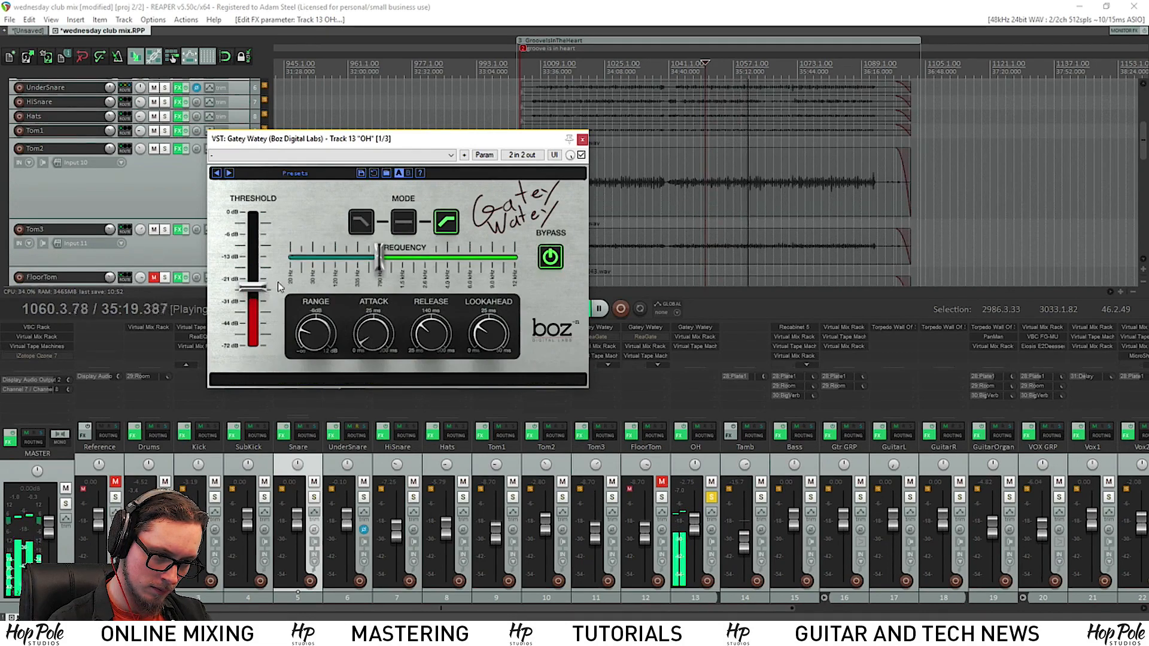
pyautogui.moveTo(257, 284)
pyautogui.mouseDown()
pyautogui.moveTo(256, 302)
pyautogui.moveTo(261, 284)
pyautogui.mouseUp()
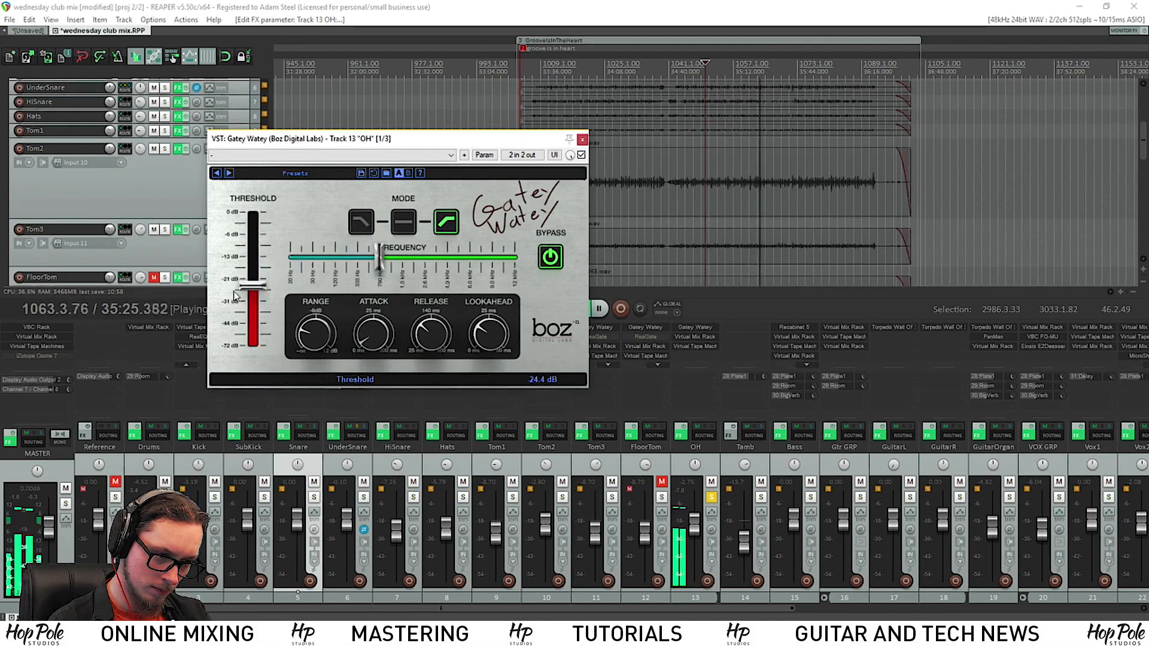
# - Set the OH gate's crossover frequency to 221.9 Hz and fine-tune its threshold while replaying the overheads from bar 1050
pyautogui.moveTo(381, 264); pyautogui.dragTo(352, 265)
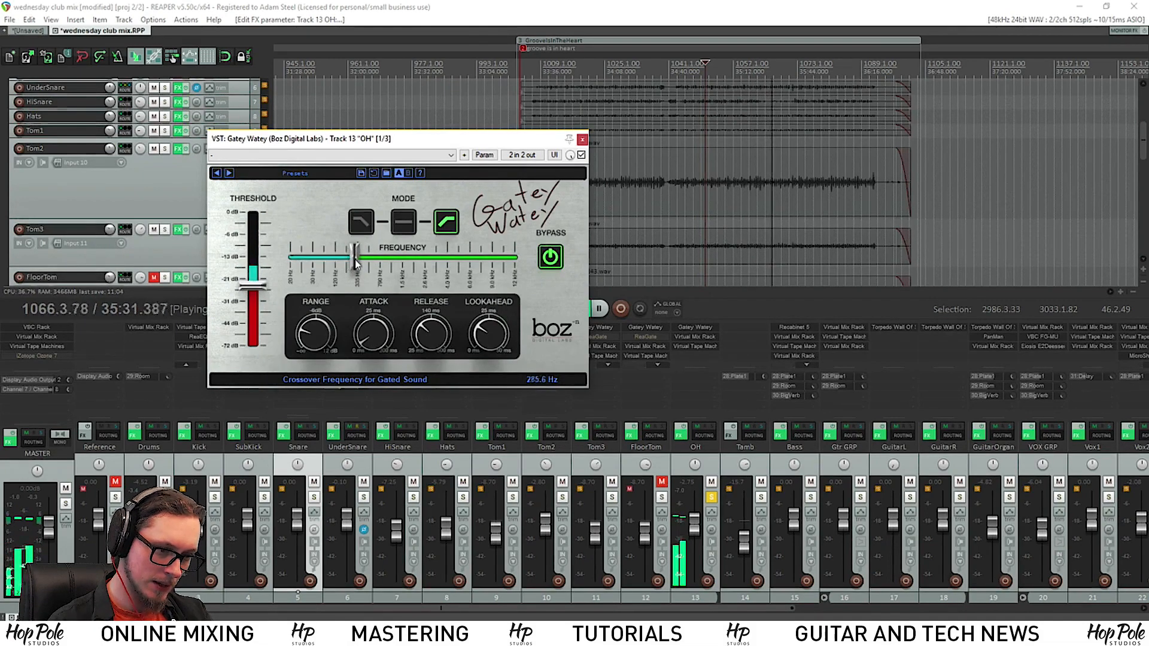
pyautogui.press('space')
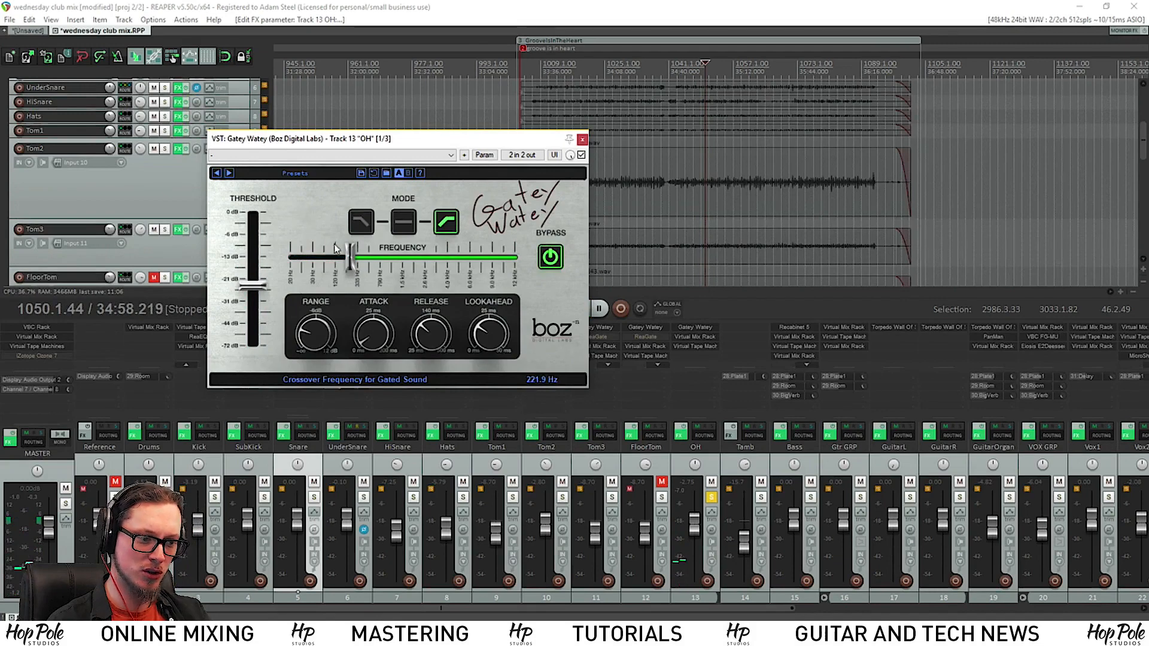
pyautogui.moveTo(359, 149); pyautogui.dragTo(325, 161)
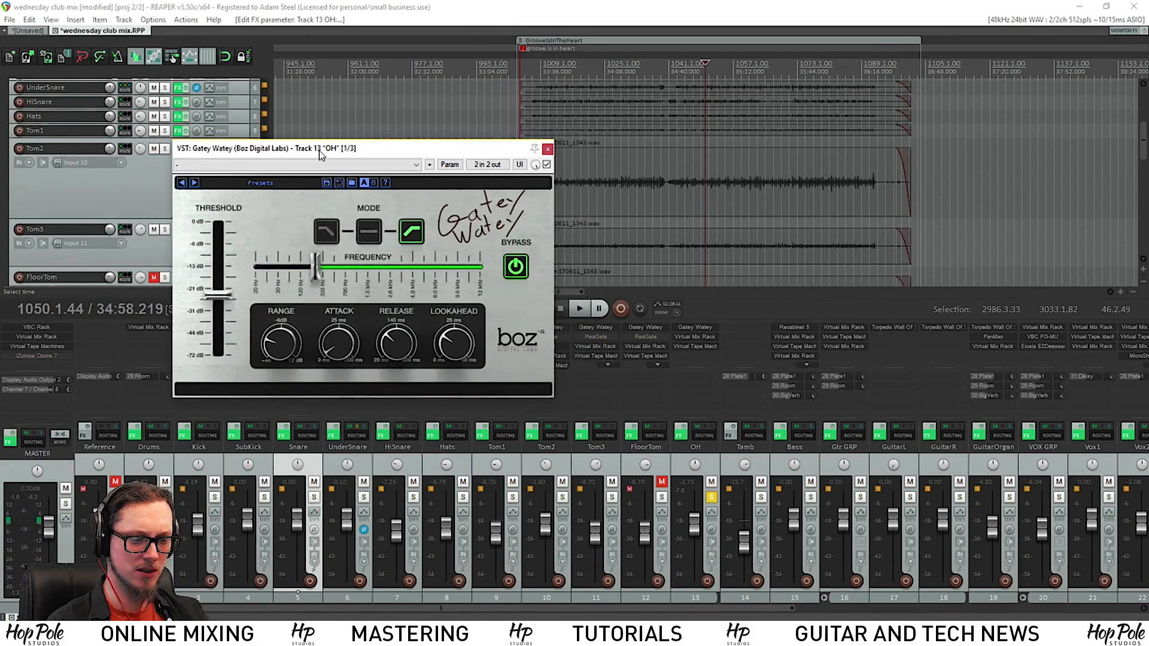
pyautogui.press('space')
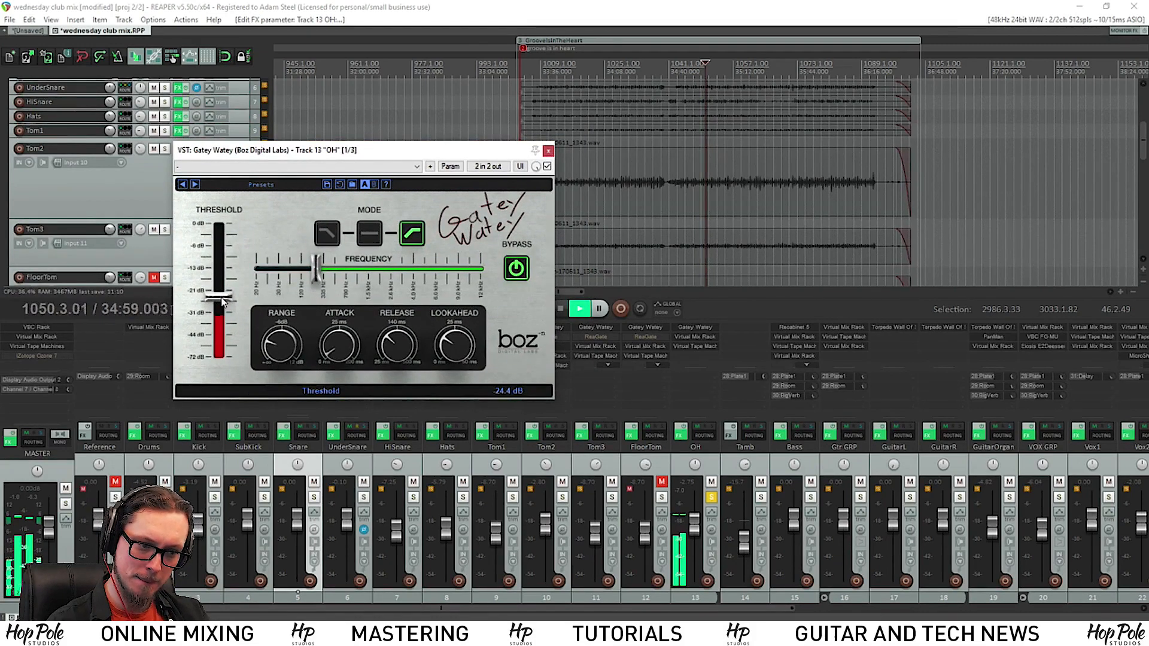
pyautogui.moveTo(222, 302); pyautogui.dragTo(226, 297)
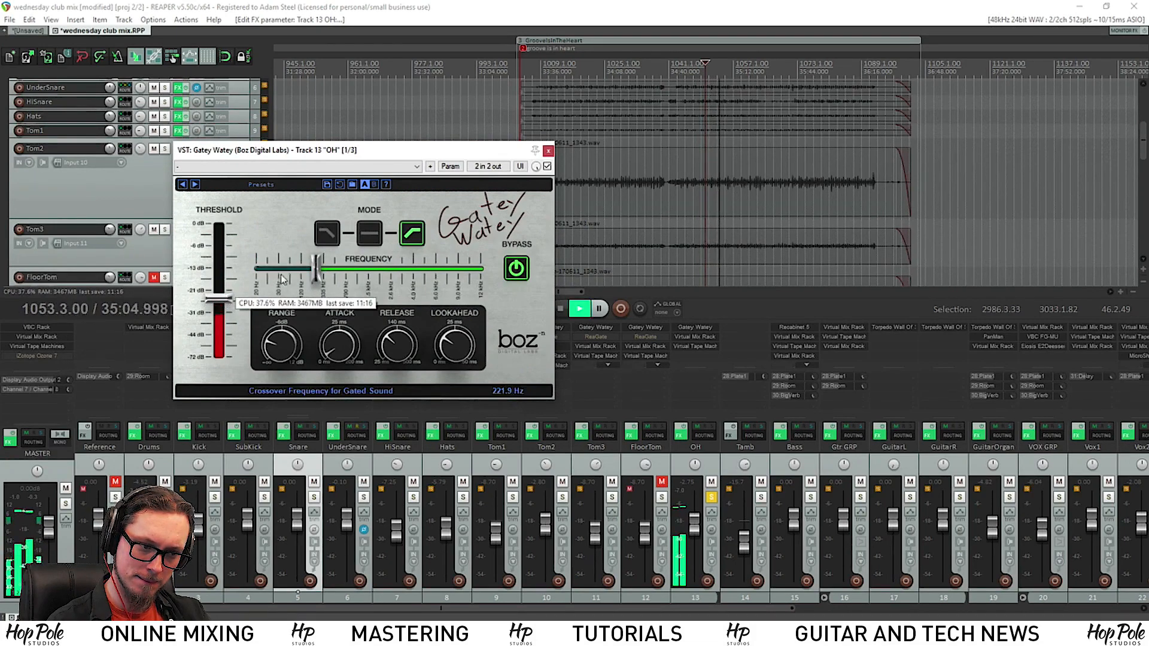
pyautogui.press('space')
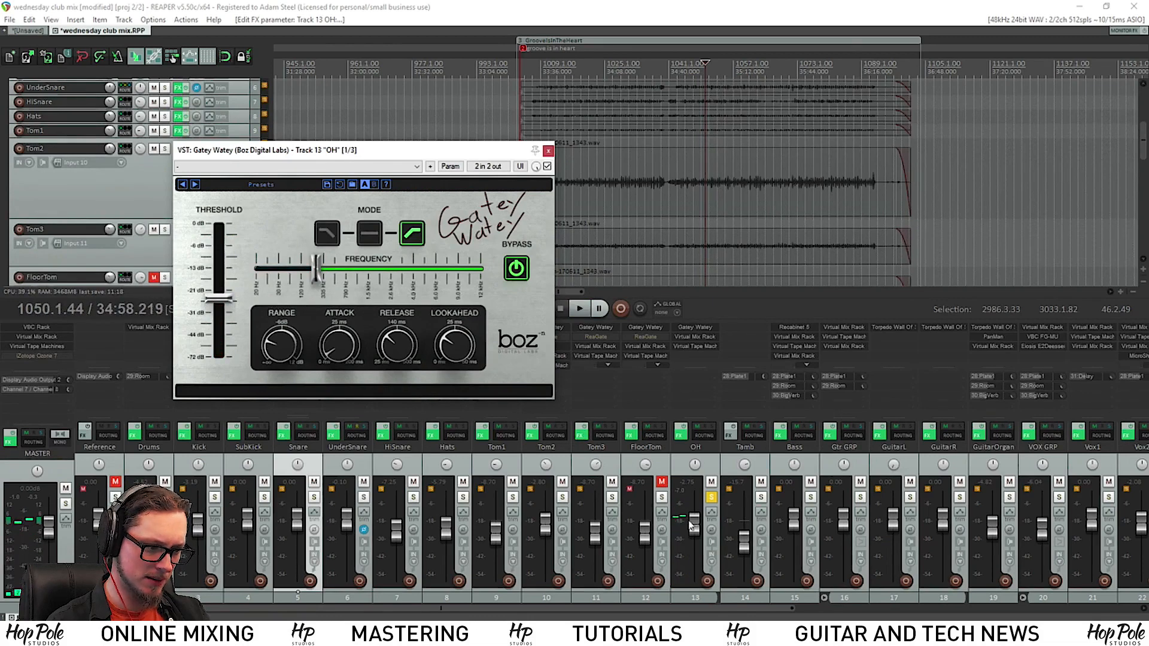
# - Unsolo OH and audition the gated overheads within the full mix from bar 1050
pyautogui.click(711, 498)
pyautogui.press('space')
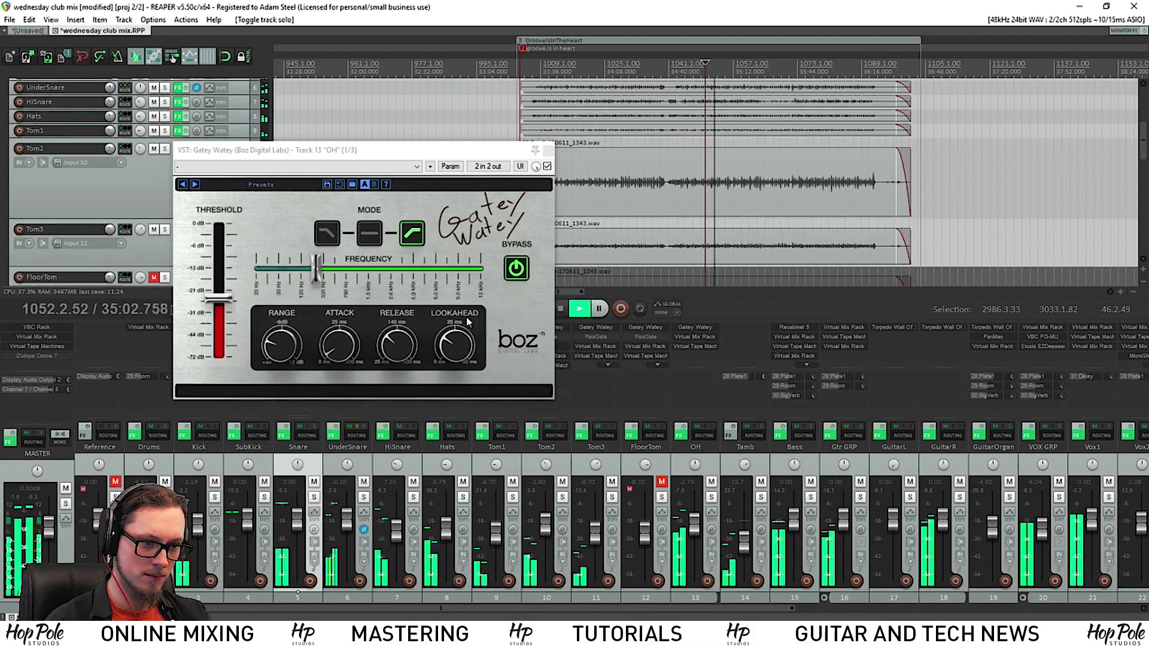
pyautogui.moveTo(260, 153); pyautogui.dragTo(183, 164)
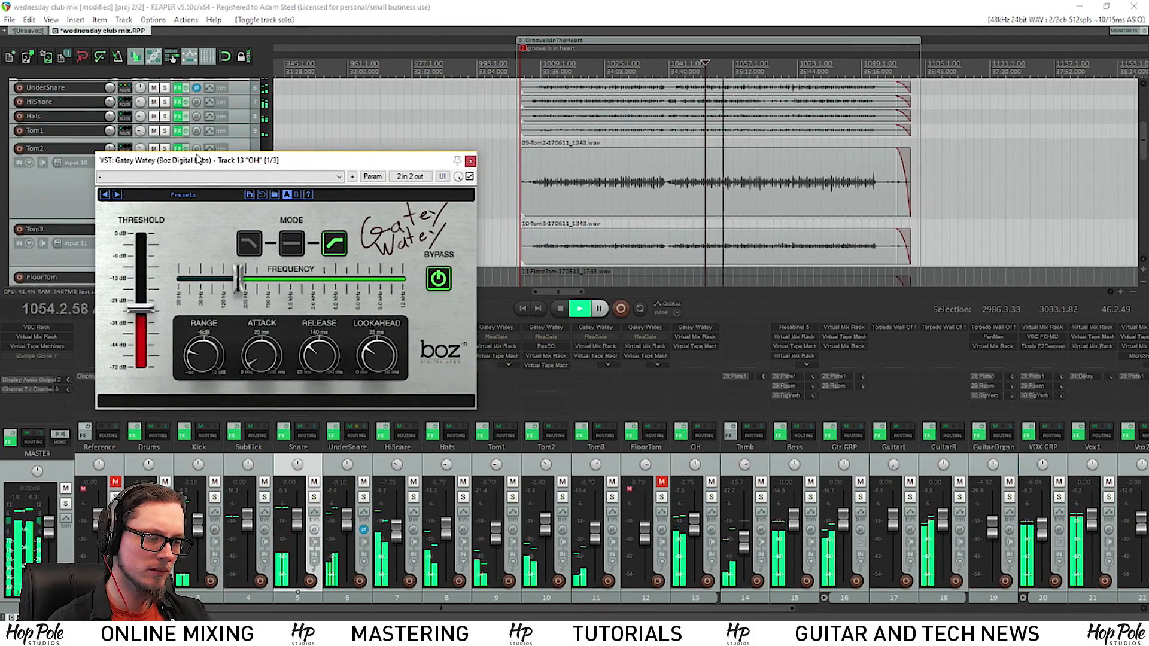
pyautogui.press('space')
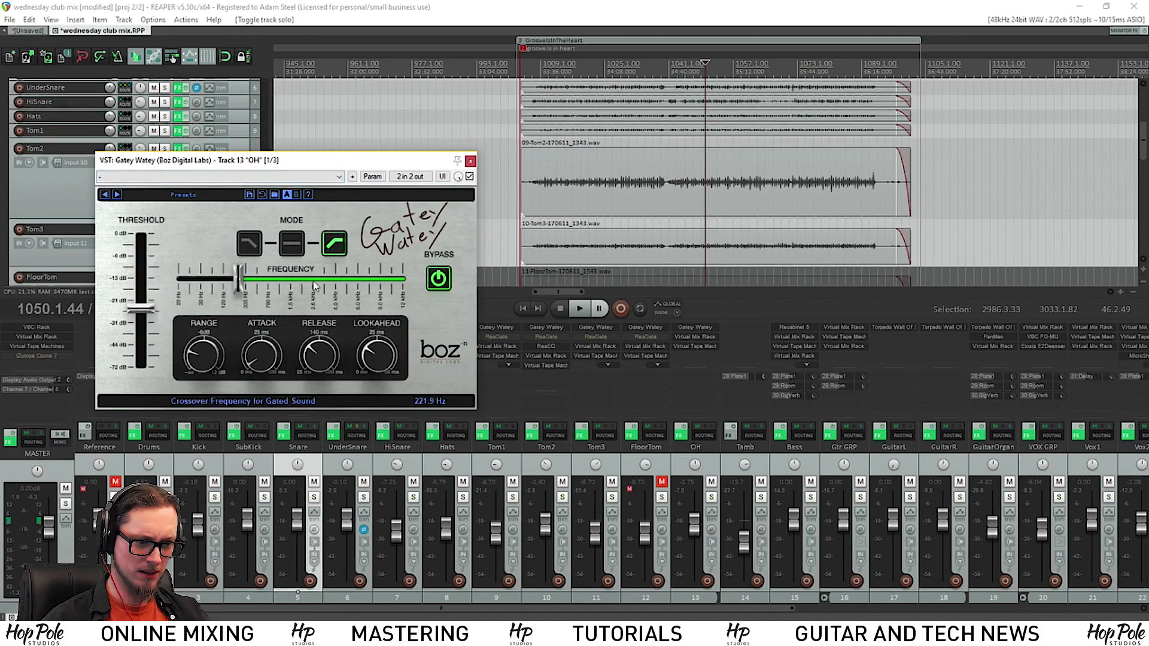
pyautogui.click(460, 350)
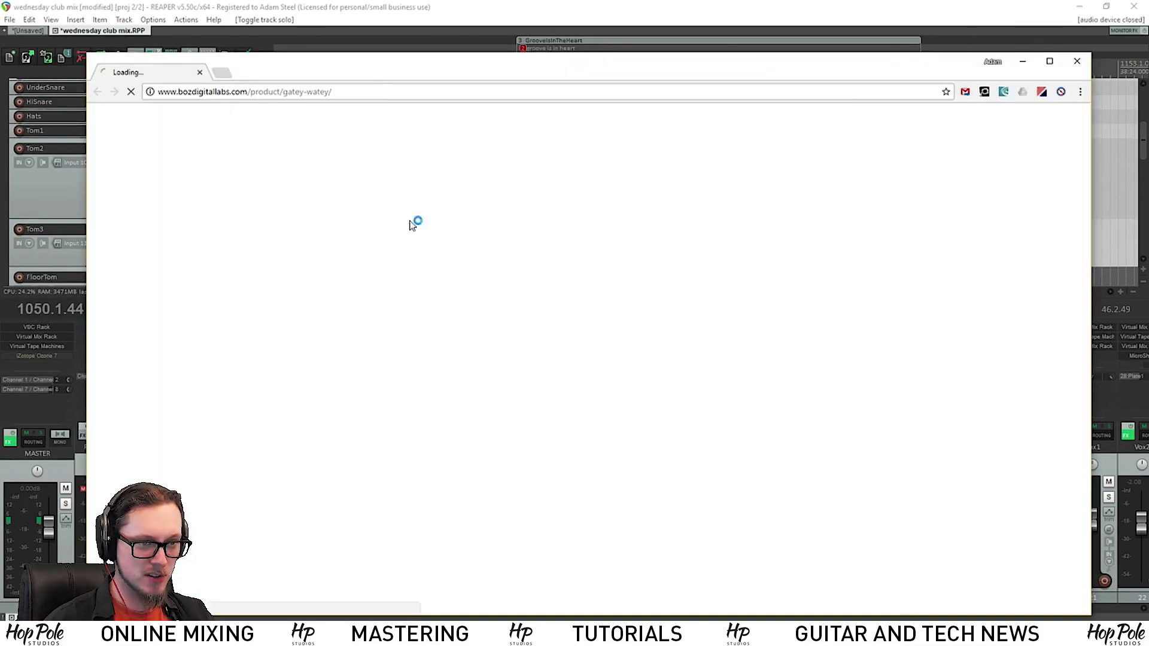
pyautogui.click(1078, 61)
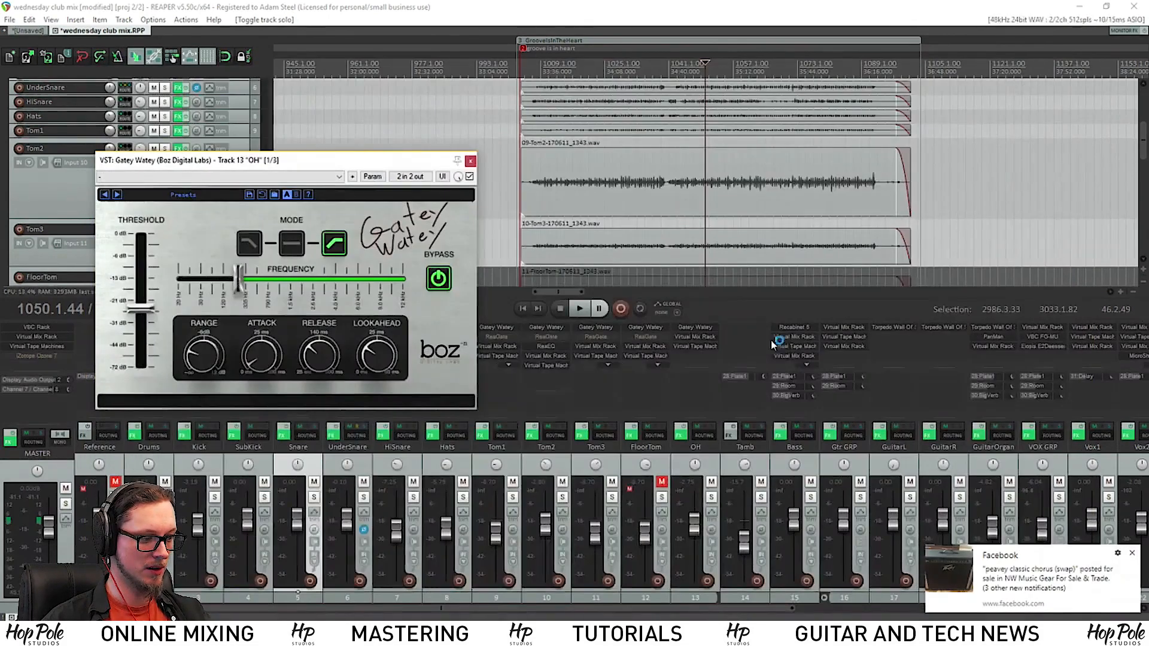
pyautogui.click(1133, 553)
pyautogui.click(313, 163)
pyautogui.moveTo(313, 162); pyautogui.dragTo(327, 164)
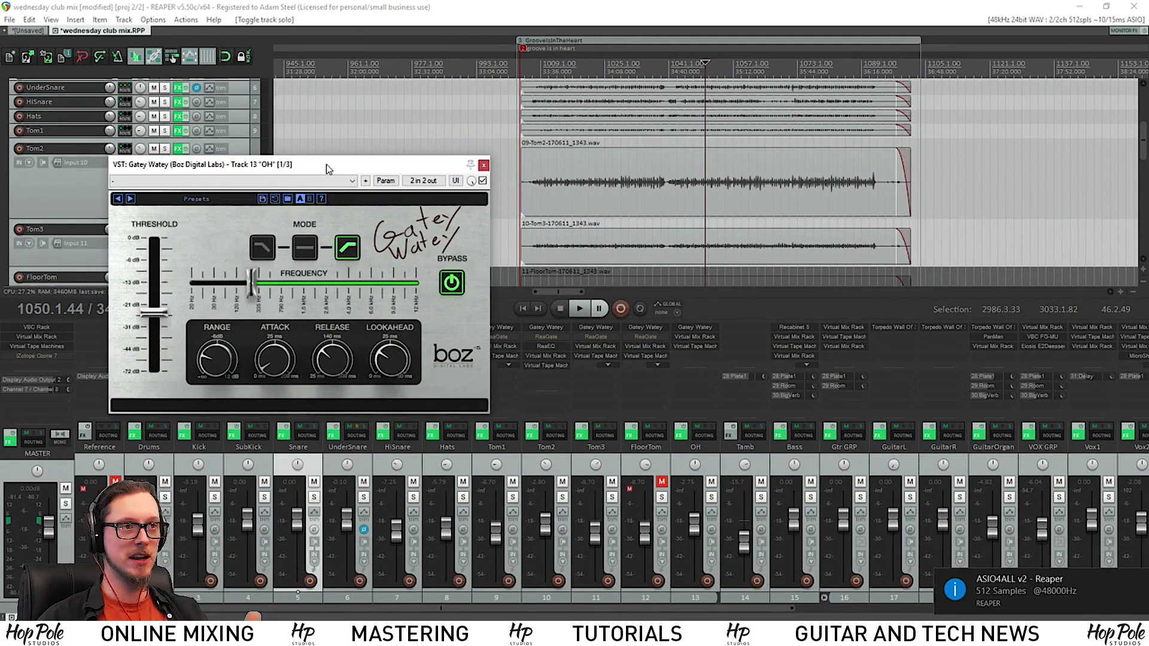